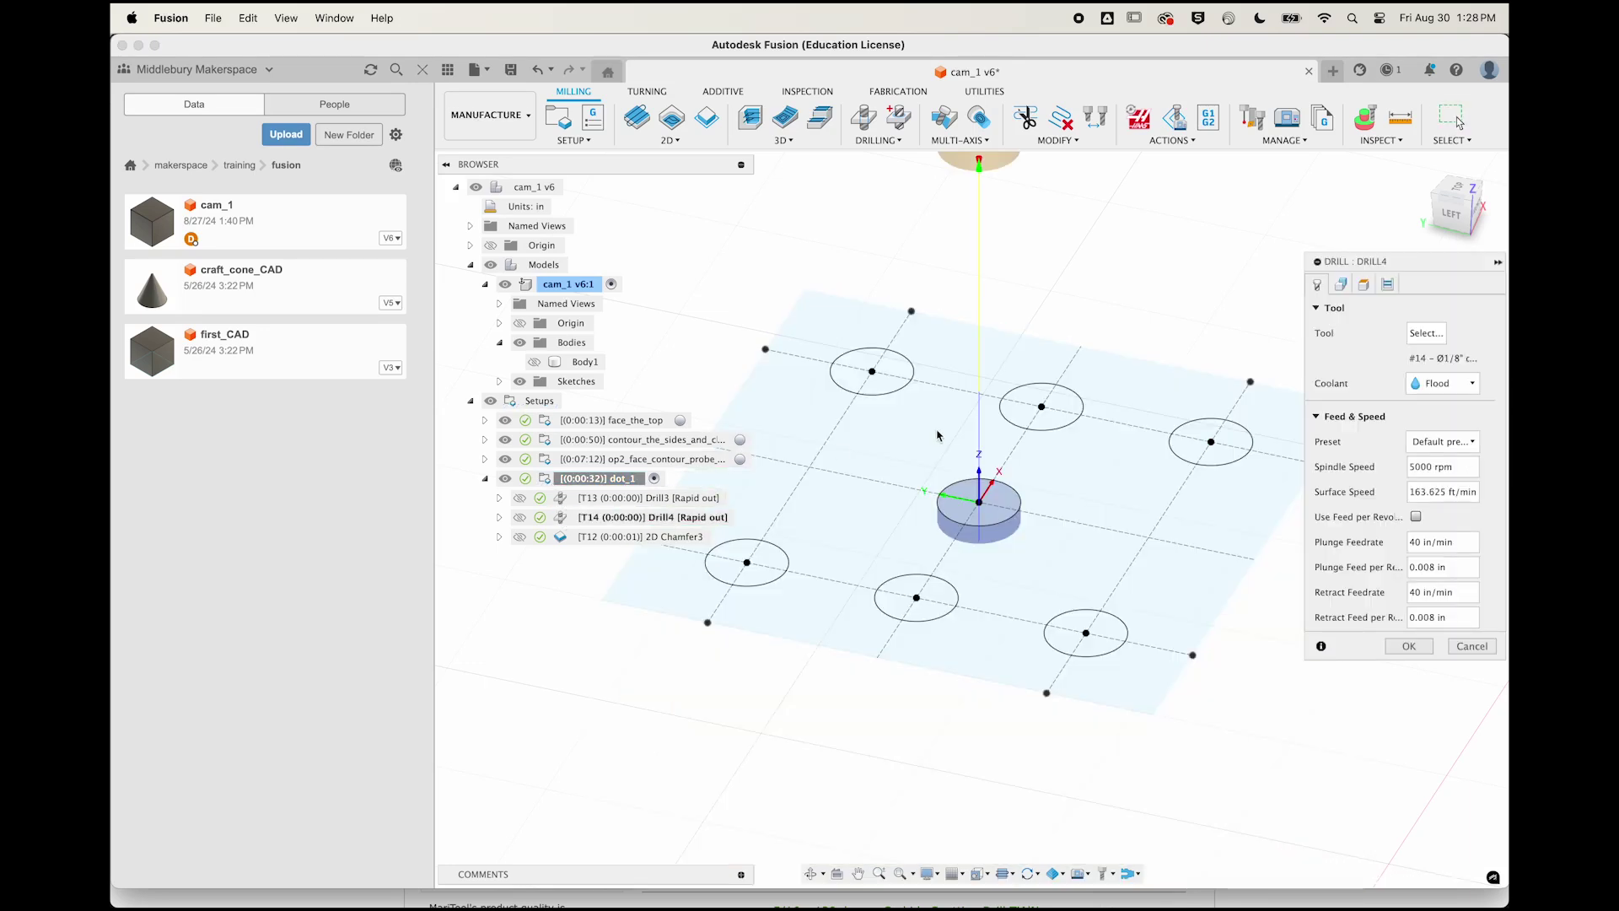
# Step: Make Body1 visible and show the block and the Drill4 toolpath in the left side view
pyautogui.scroll(-4, 1142, 429)
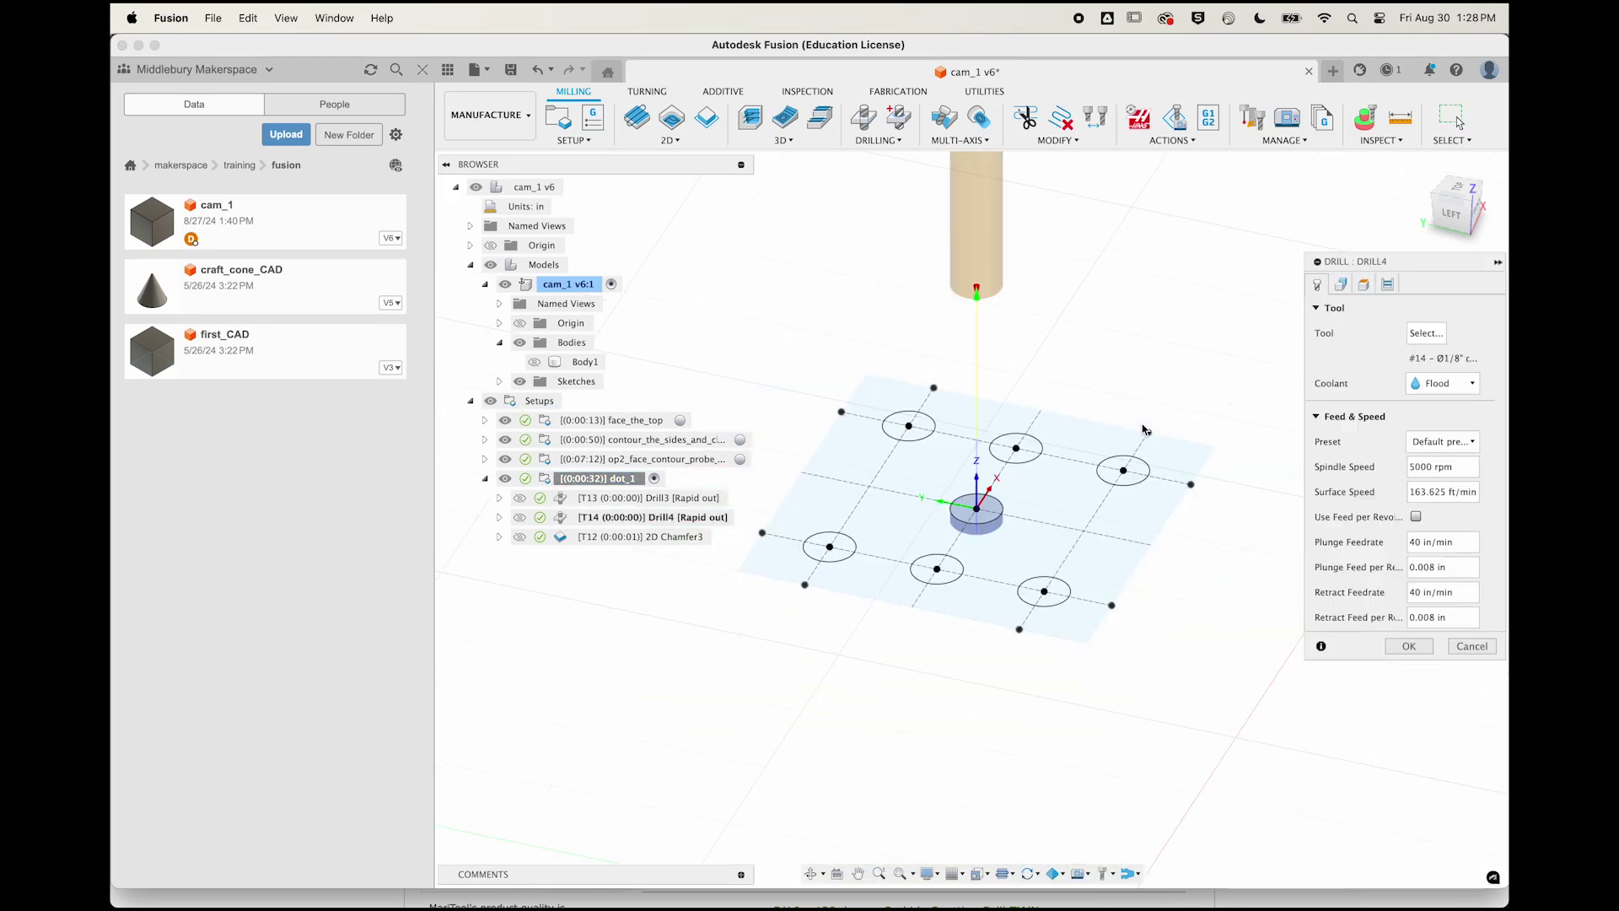
pyautogui.click(1452, 226)
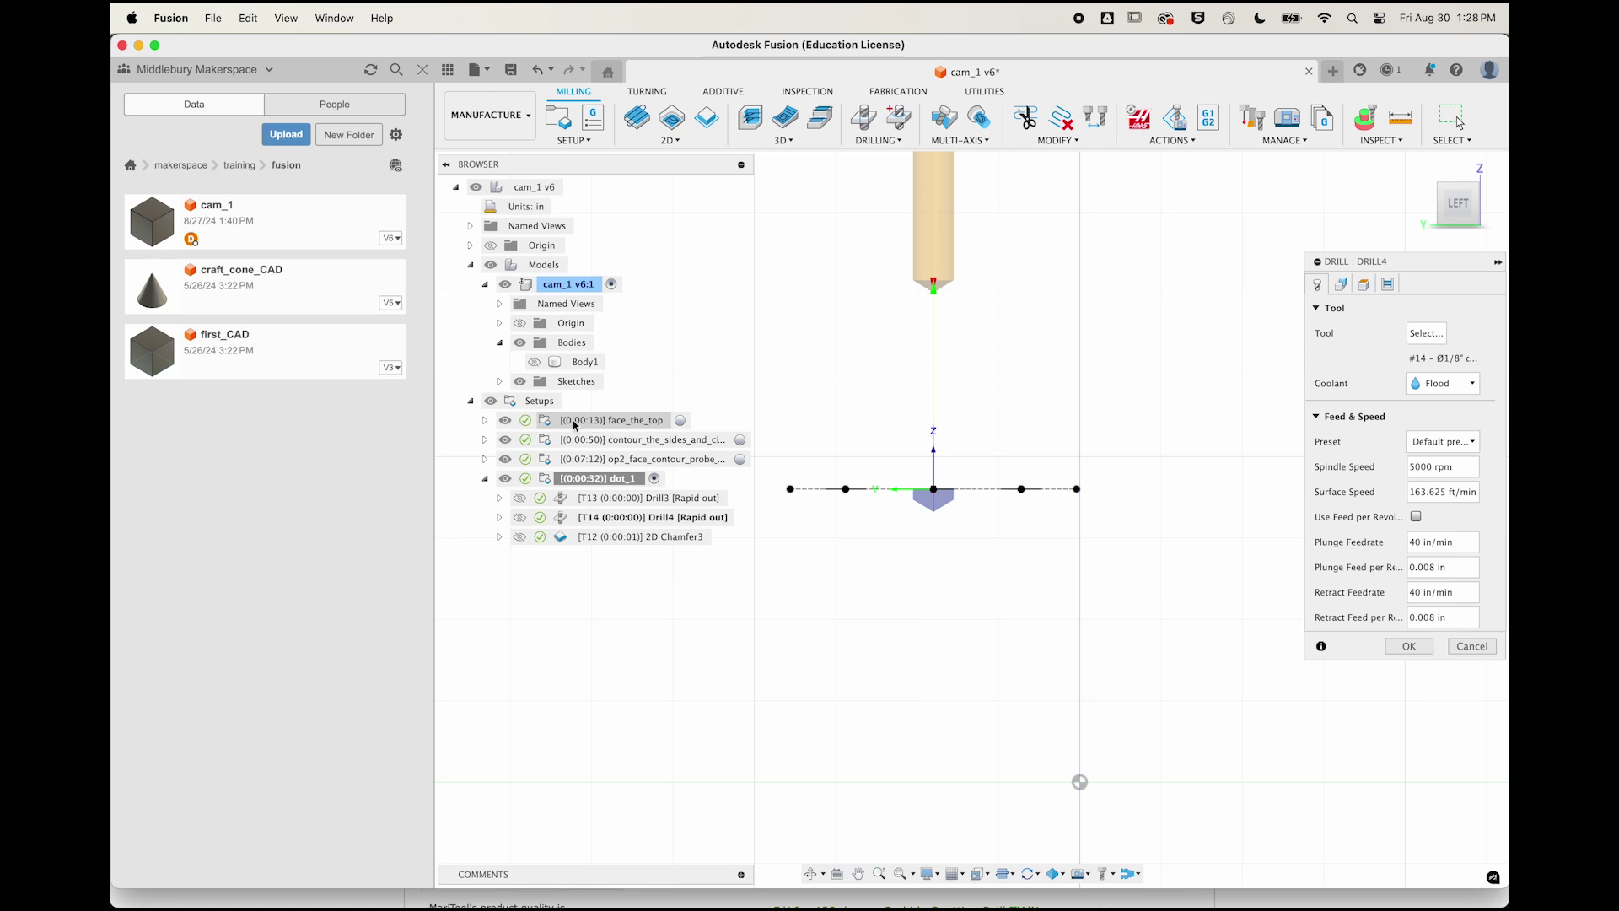
pyautogui.click(534, 363)
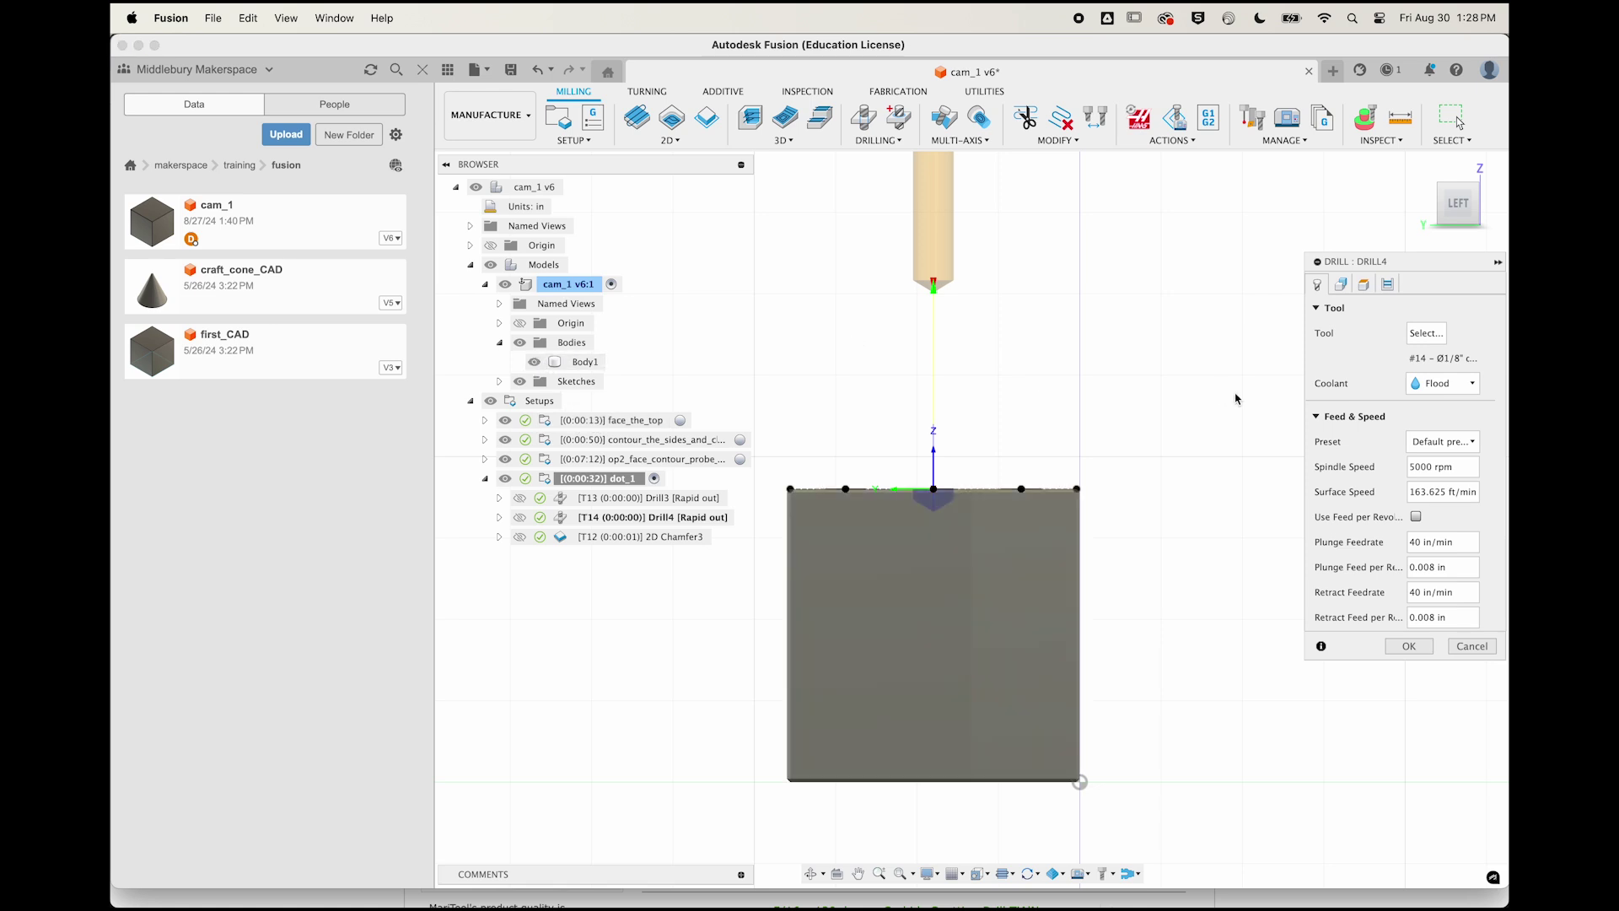
# Step: Deepen Drill4's bottom height offset so the drill passes through the whole block, and simulate the operation
pyautogui.click(1364, 287)
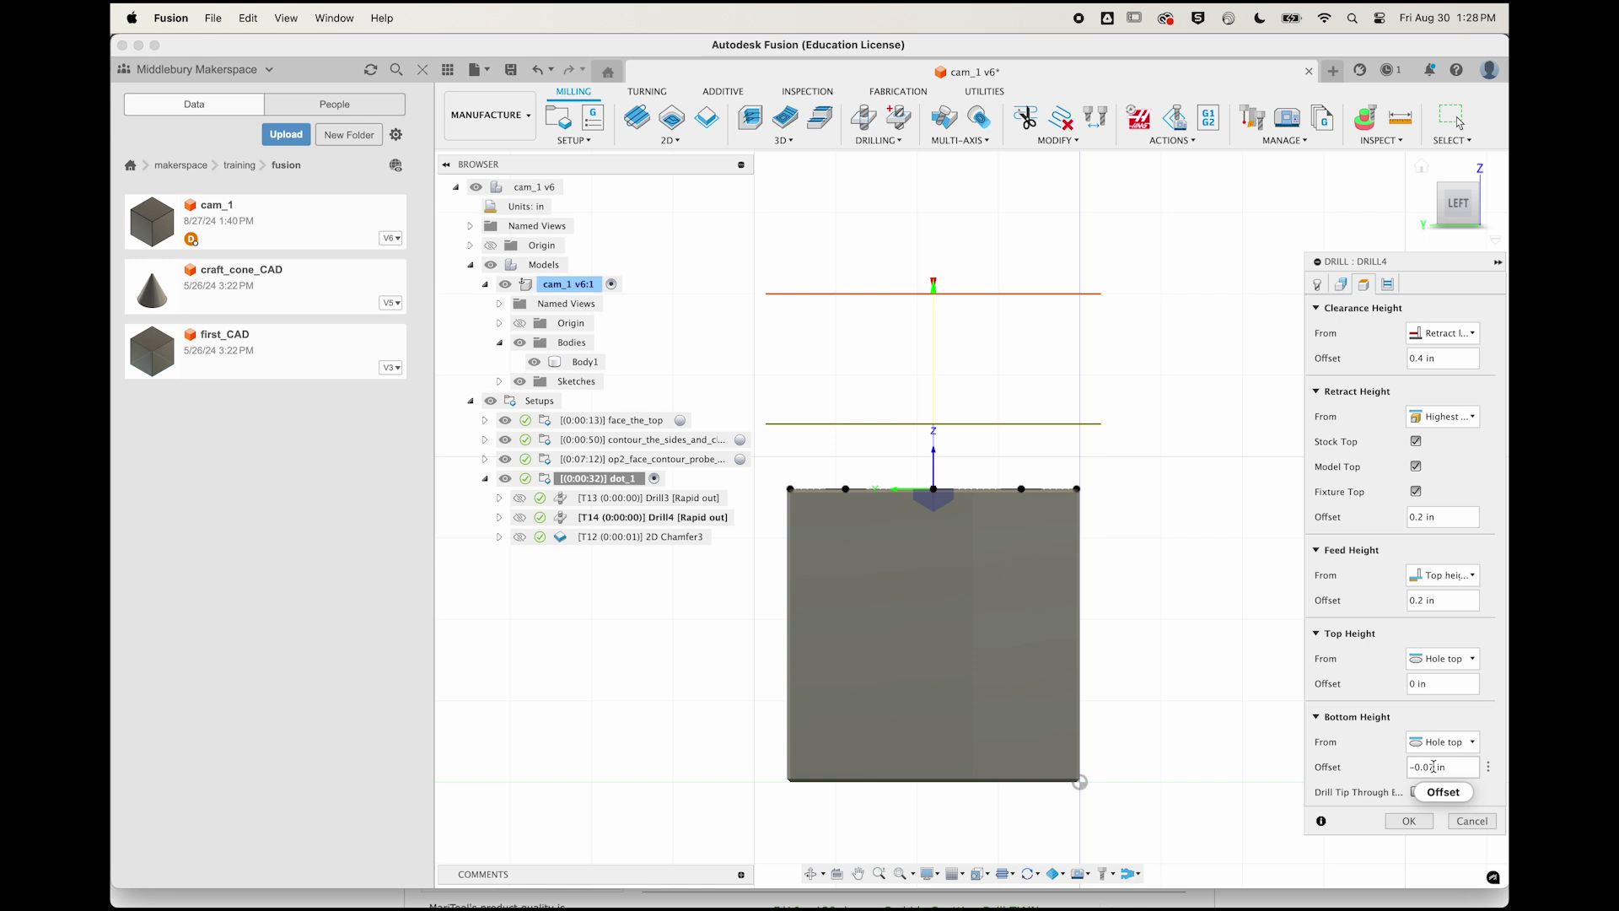
pyautogui.moveTo(1434, 766); pyautogui.dragTo(1429, 766)
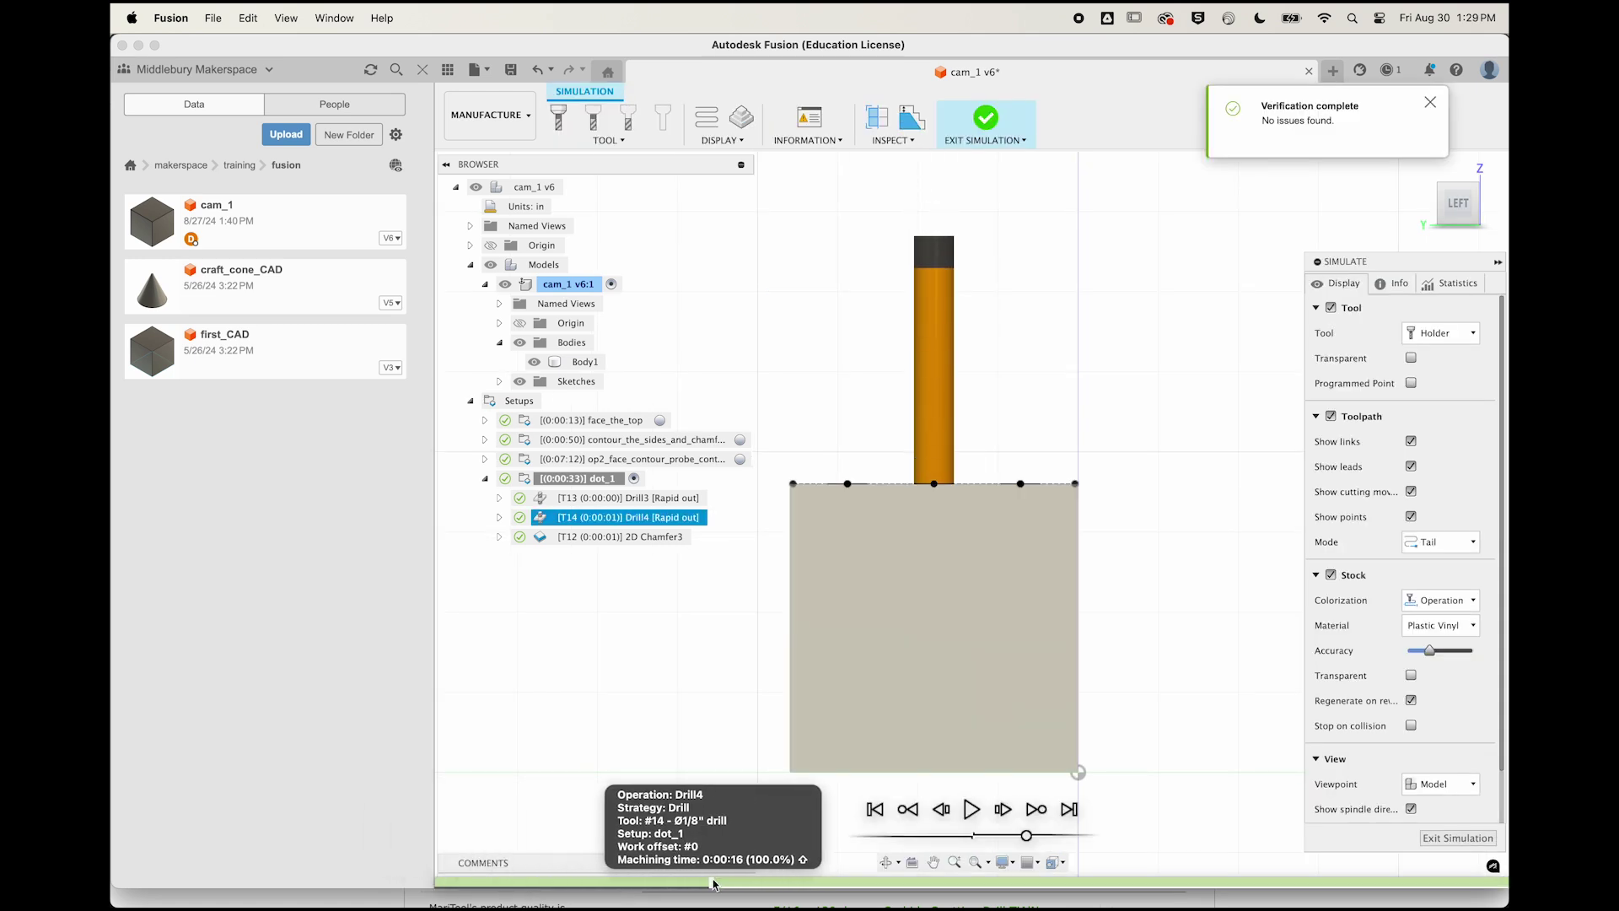
pyautogui.moveTo(712, 882); pyautogui.dragTo(909, 904)
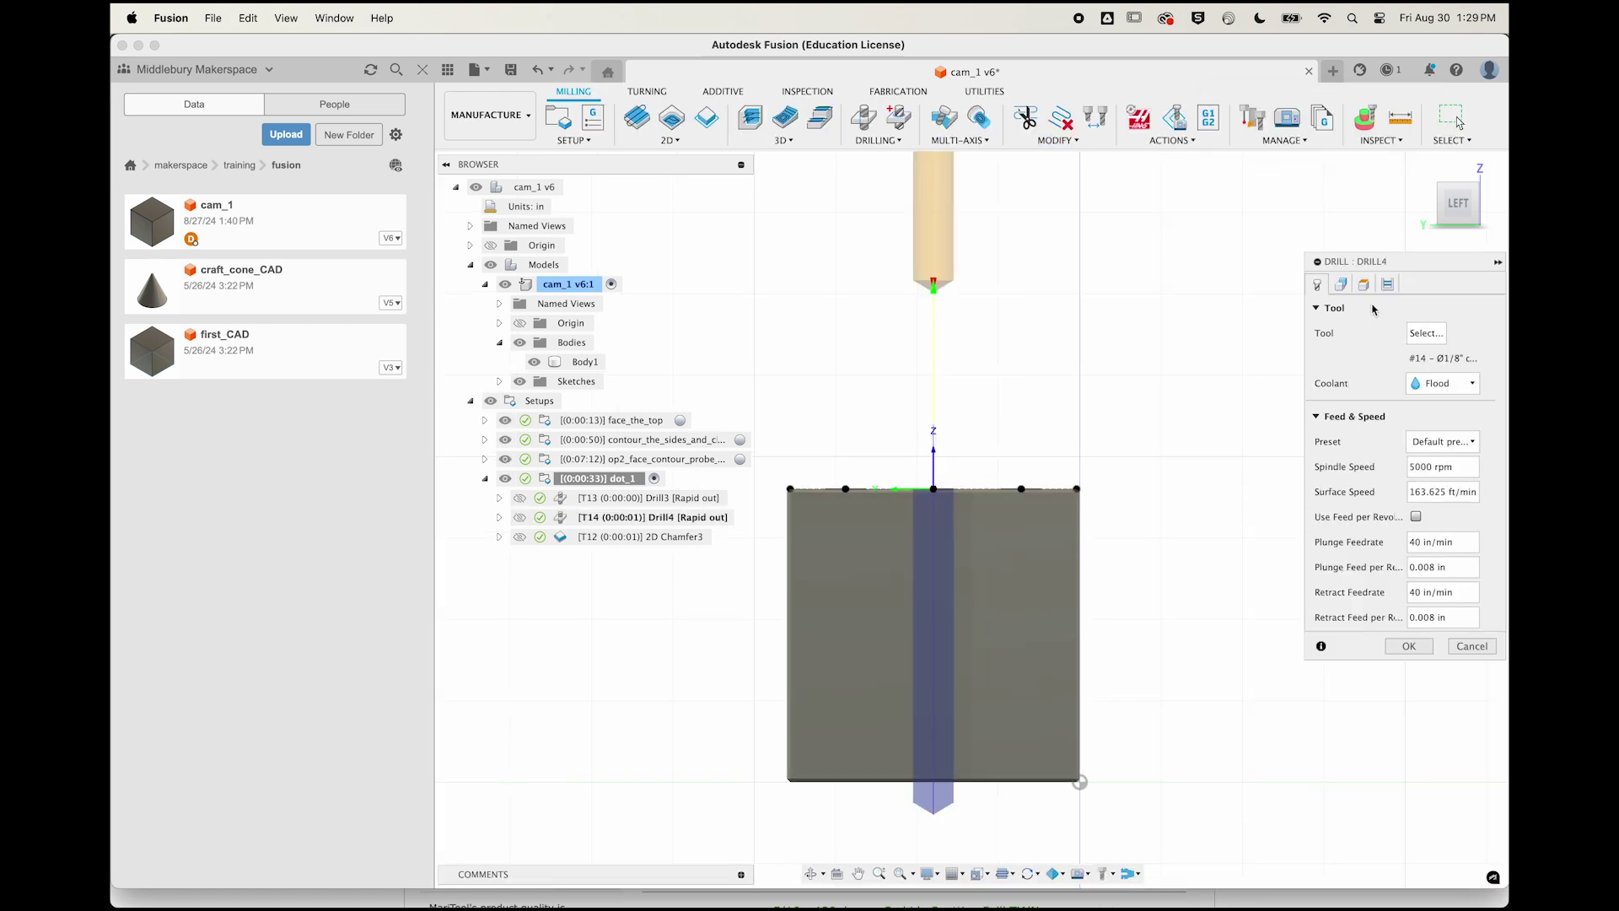
# Step: Switch Drill4's cycle type to Deep drilling - full retract and change its pecking depth
pyautogui.click(1387, 284)
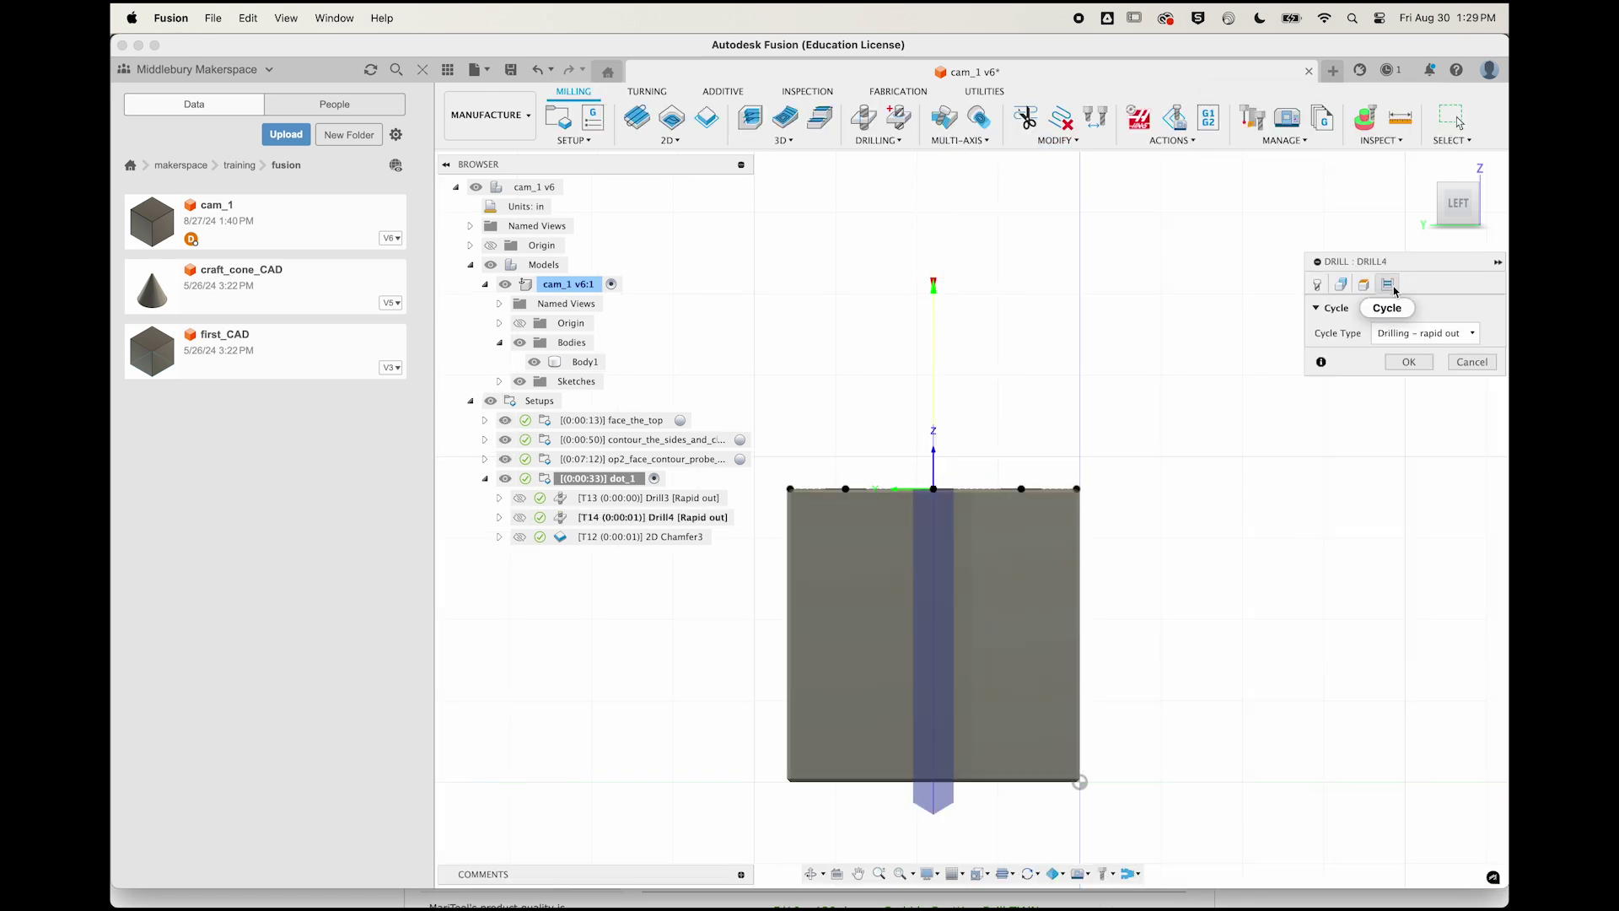
pyautogui.click(1440, 331)
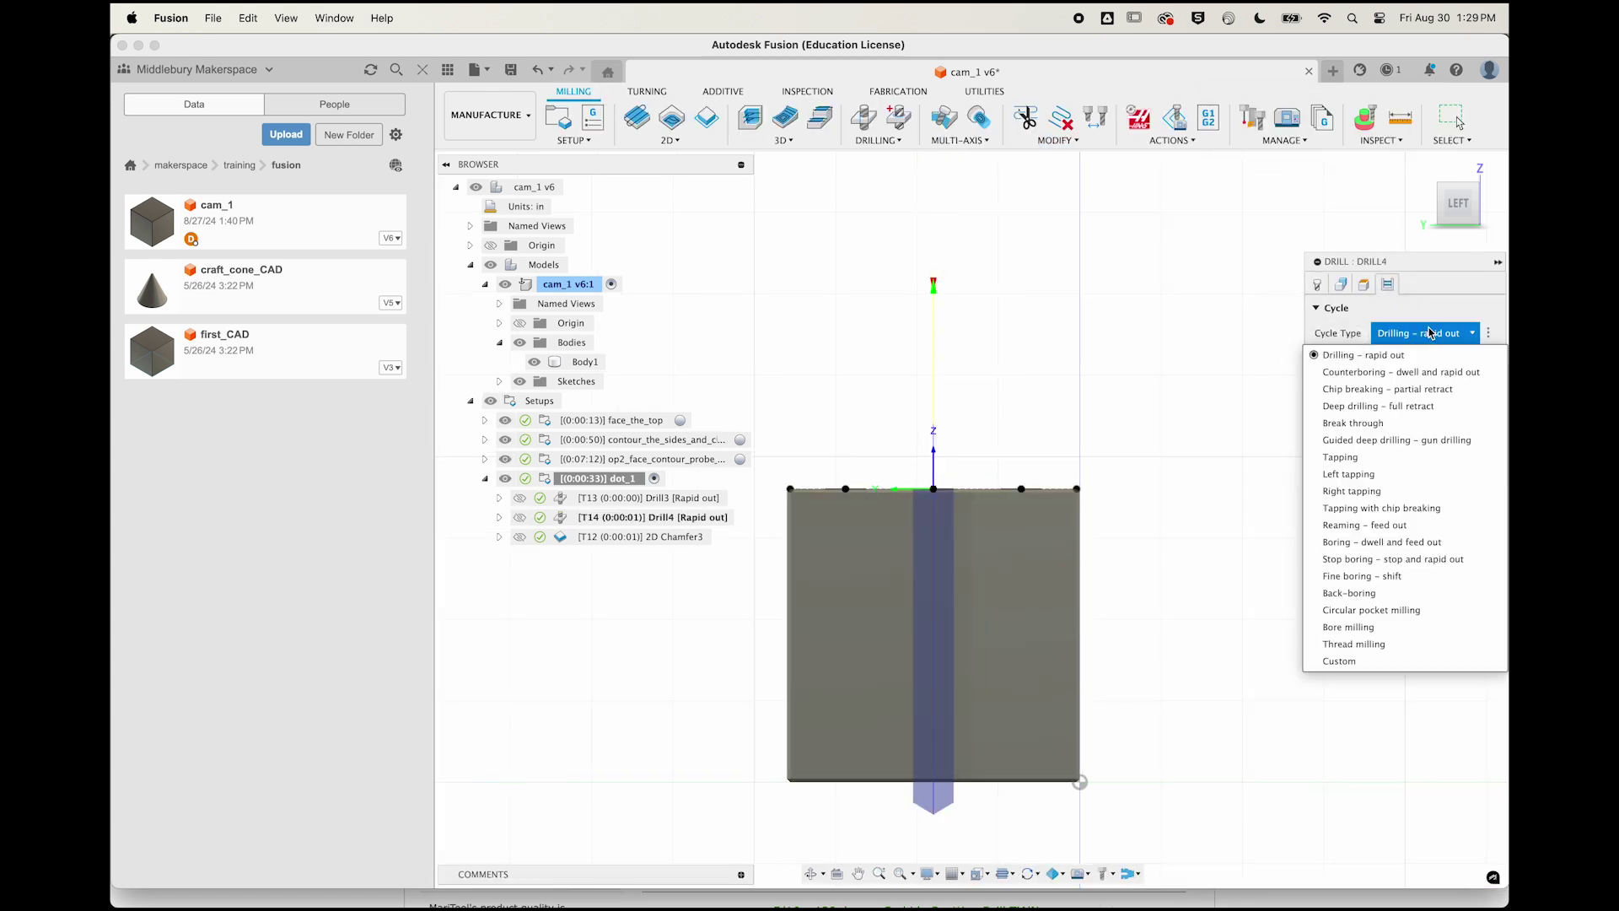
pyautogui.click(1352, 407)
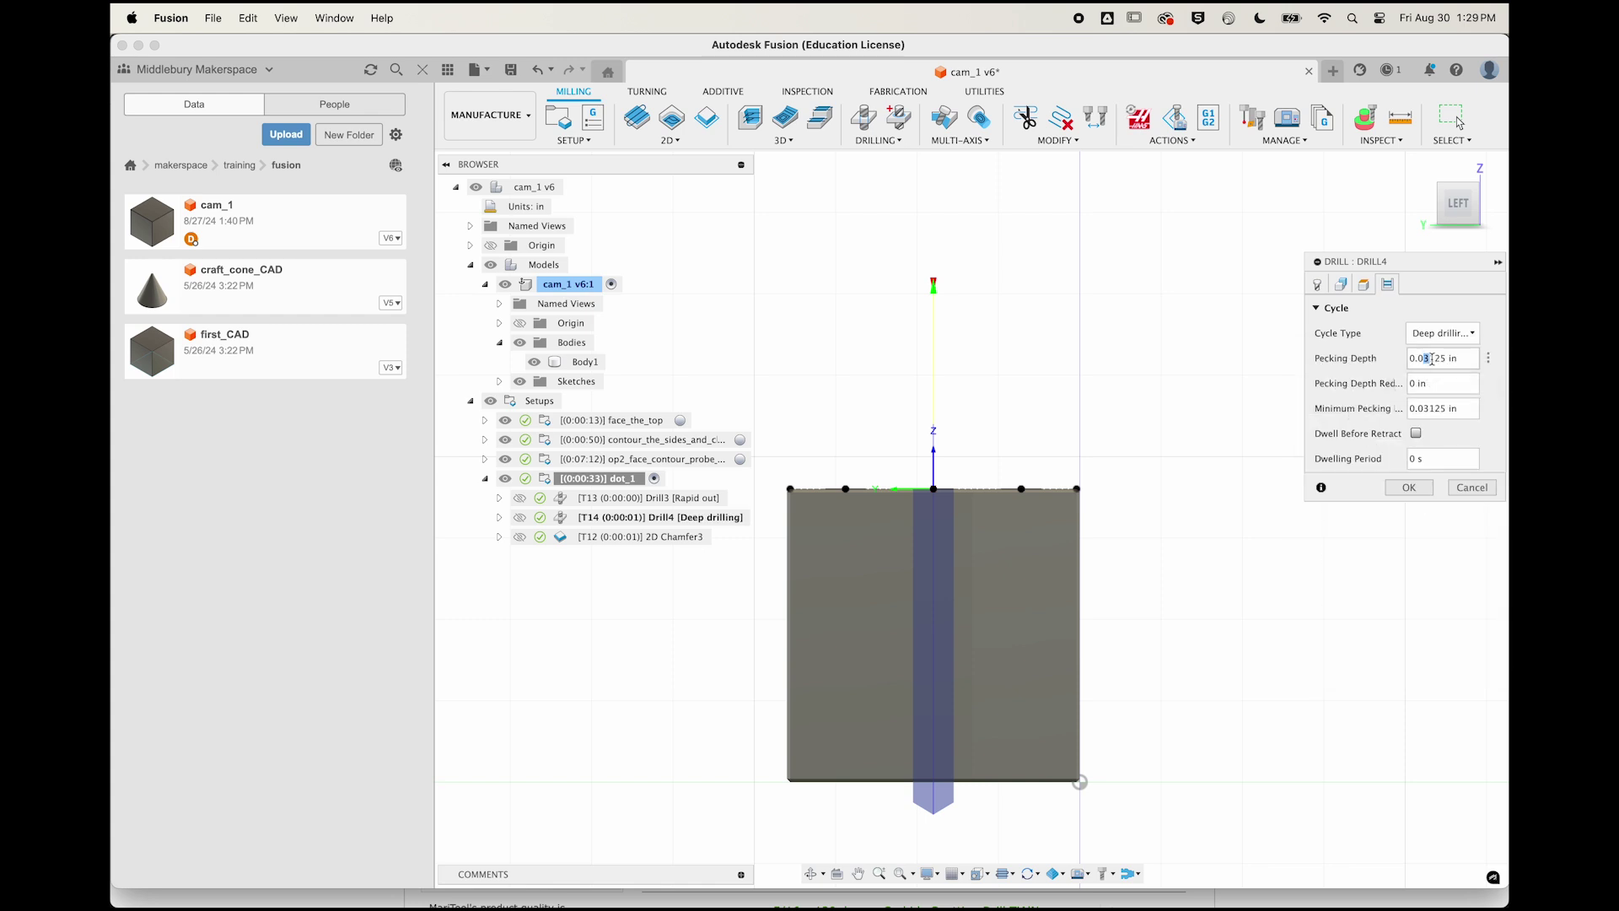
pyautogui.write('20')
pyautogui.moveTo(1450, 405)
pyautogui.click(1406, 488)
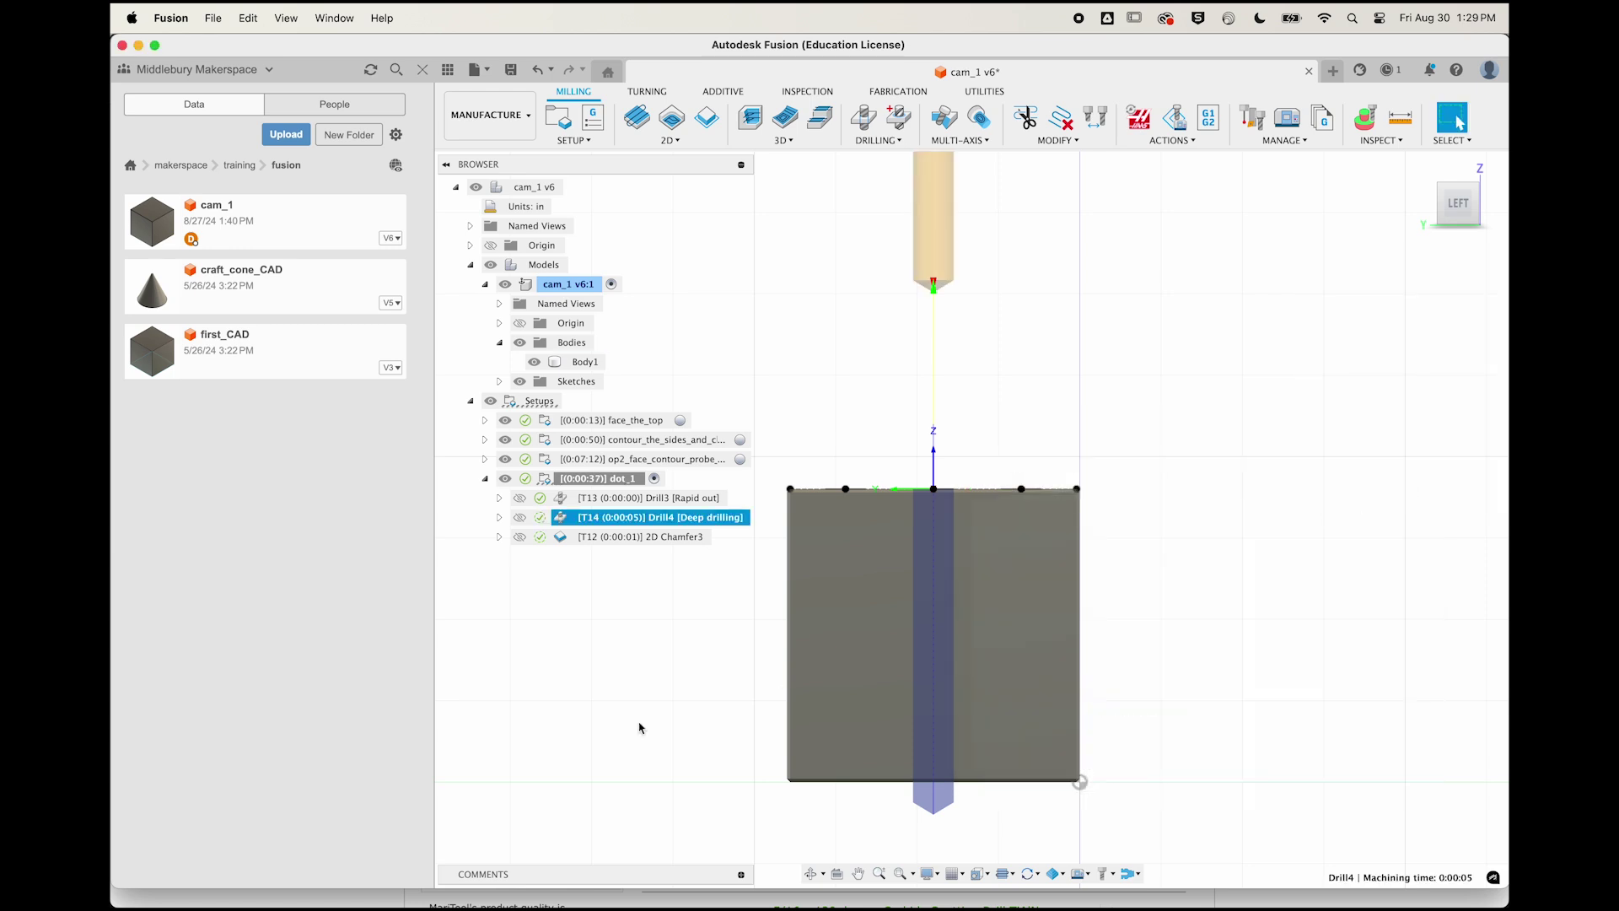
# Step: Simulate the deep drilling of Drill4 and make the stock transparent to examine the pecking motion inside the block
pyautogui.moveTo(440, 880)
pyautogui.mouseDown()
pyautogui.moveTo(535, 905)
pyautogui.moveTo(1004, 908)
pyautogui.moveTo(1161, 882)
pyautogui.mouseUp()
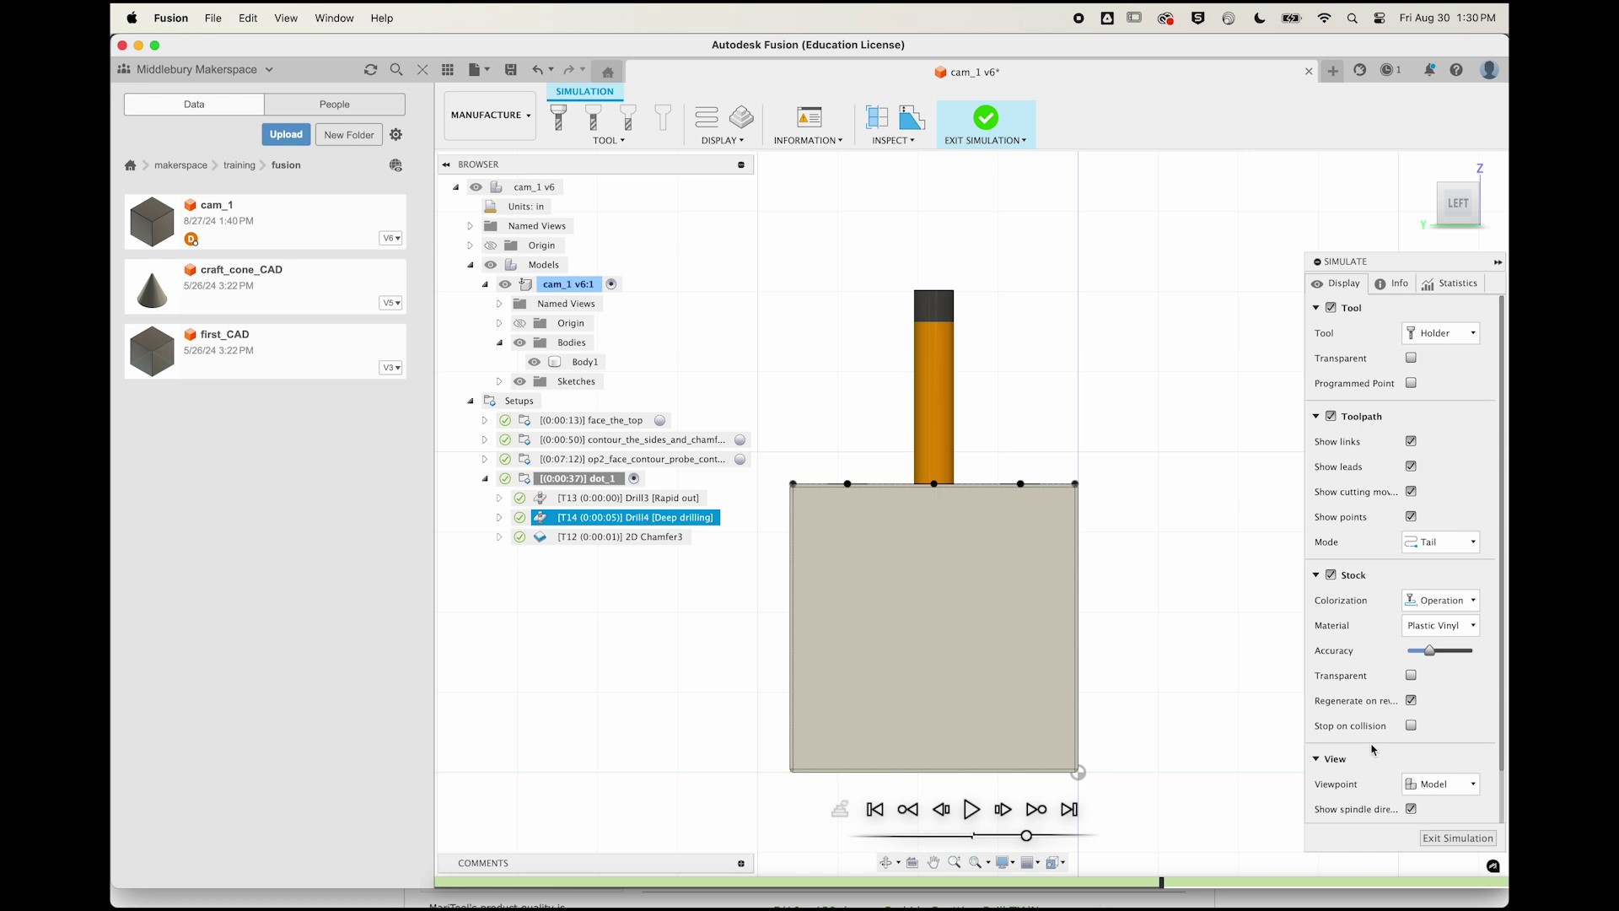
pyautogui.click(1410, 675)
pyautogui.moveTo(516, 883)
pyautogui.mouseDown()
pyautogui.moveTo(709, 904)
pyautogui.moveTo(814, 904)
pyautogui.moveTo(879, 881)
pyautogui.moveTo(1486, 904)
pyautogui.mouseUp()
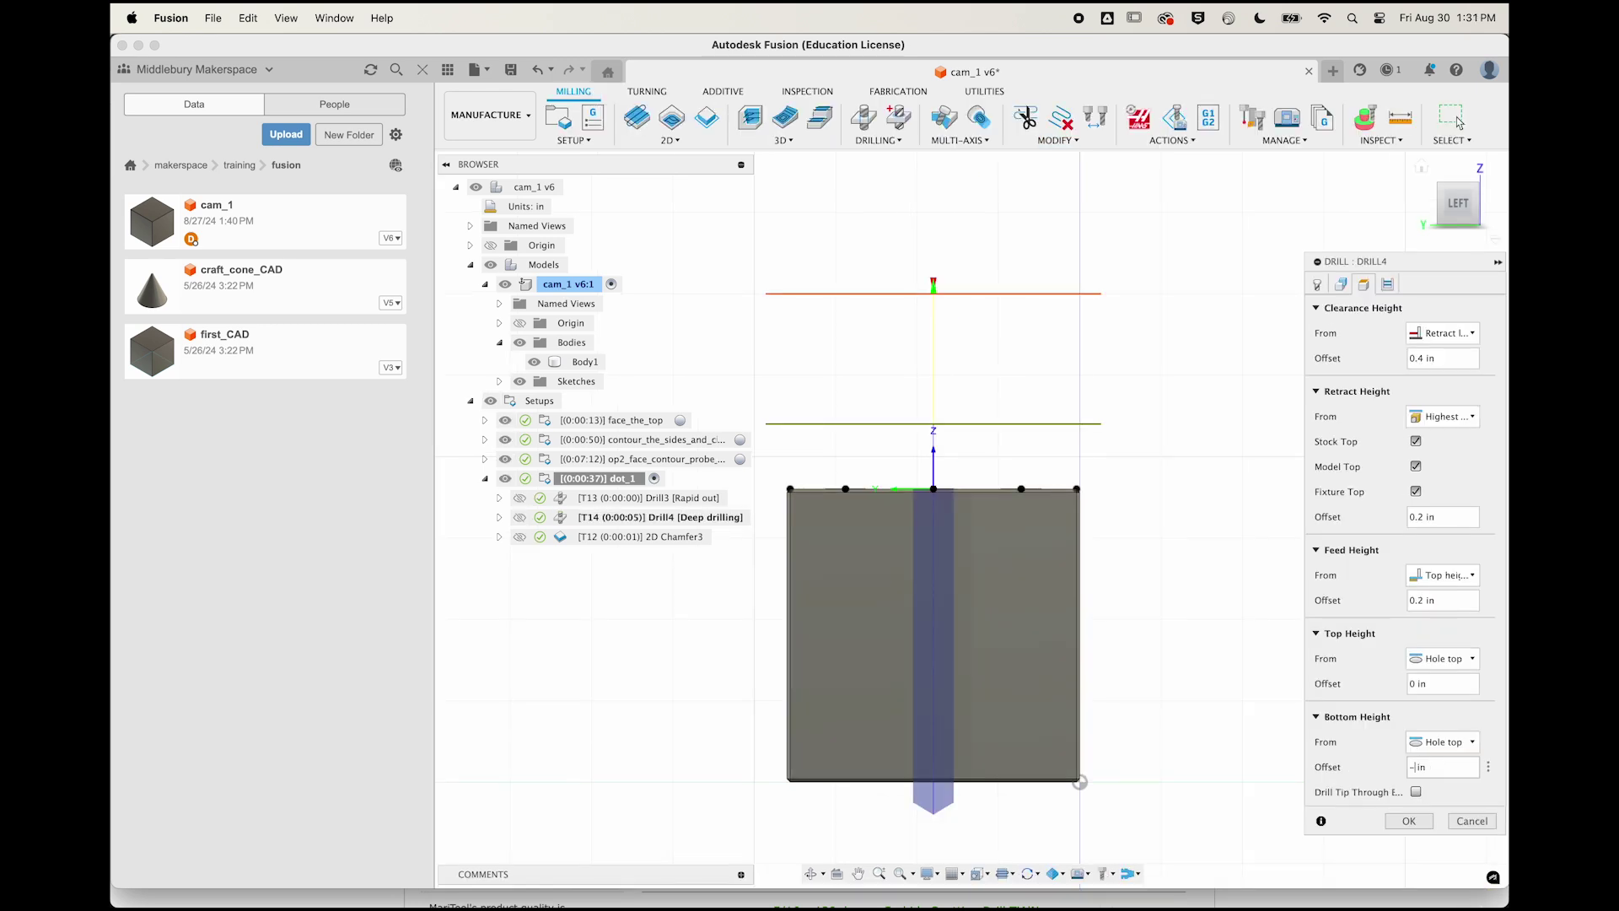
# Step: Set Drill4's bottom height offset to -.07 in from the hole top and simulate the shallow drilling
pyautogui.write('.07')
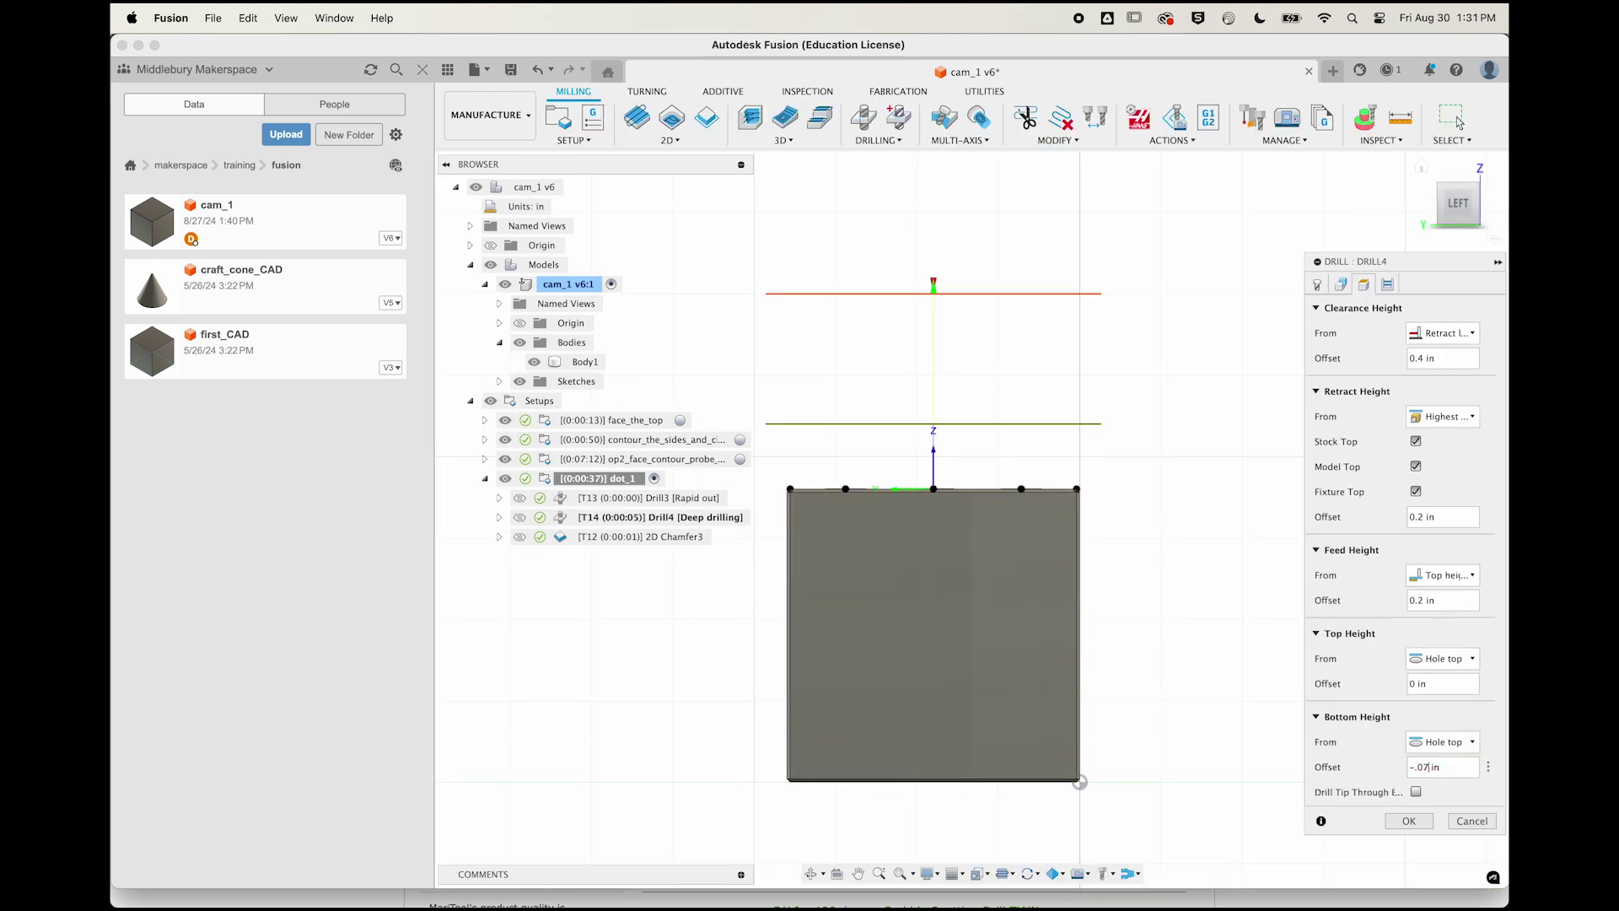
pyautogui.click(1408, 820)
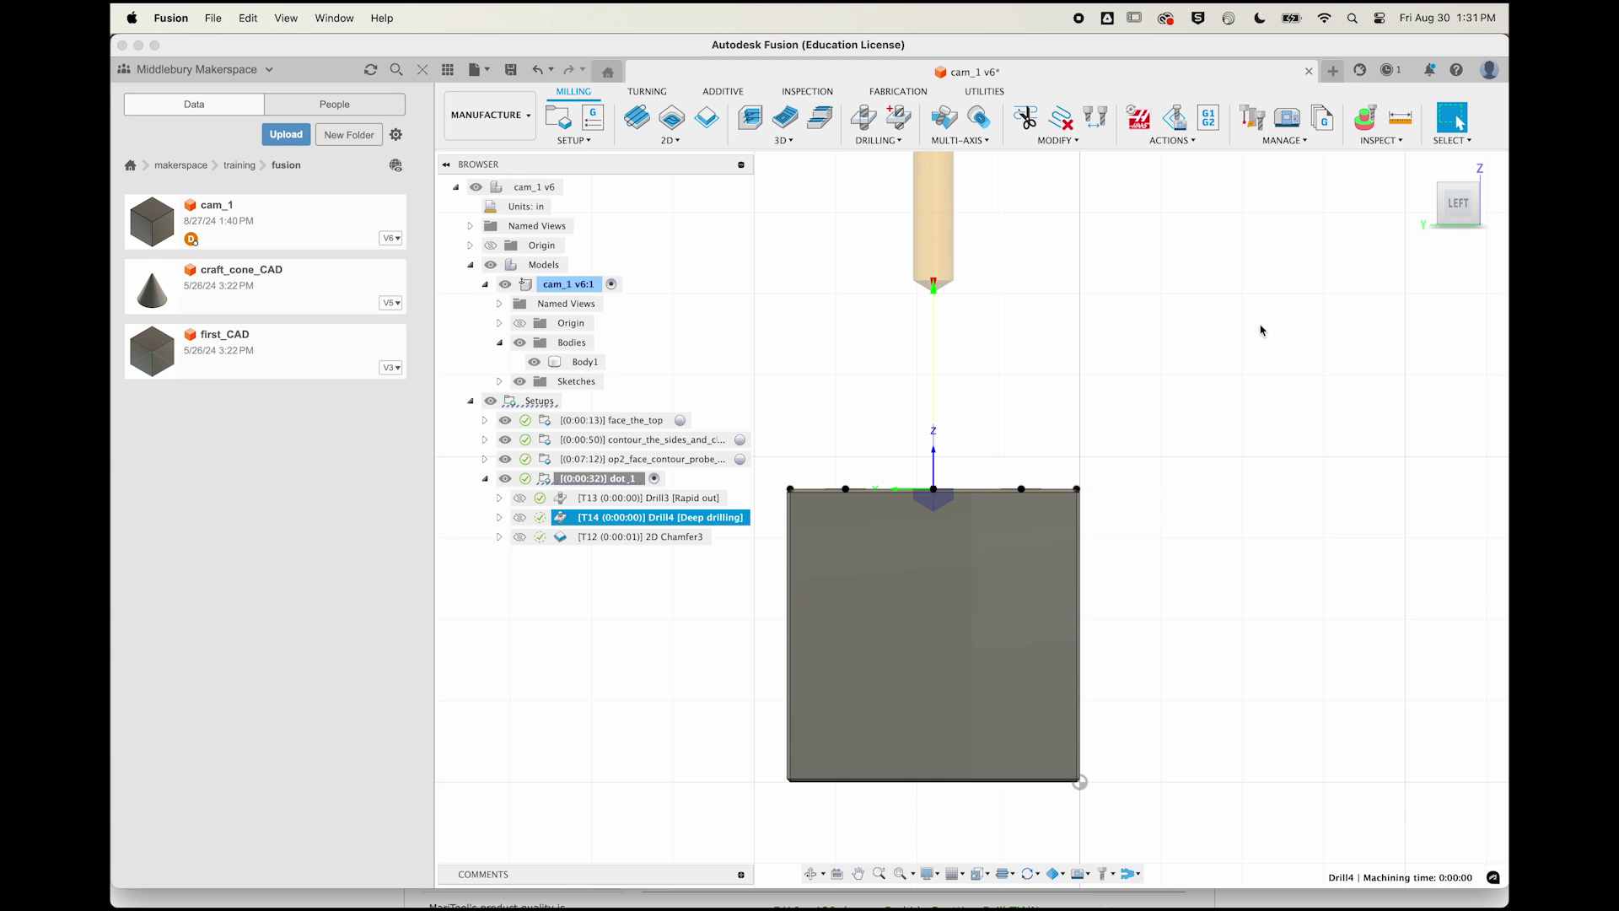
pyautogui.click(1174, 119)
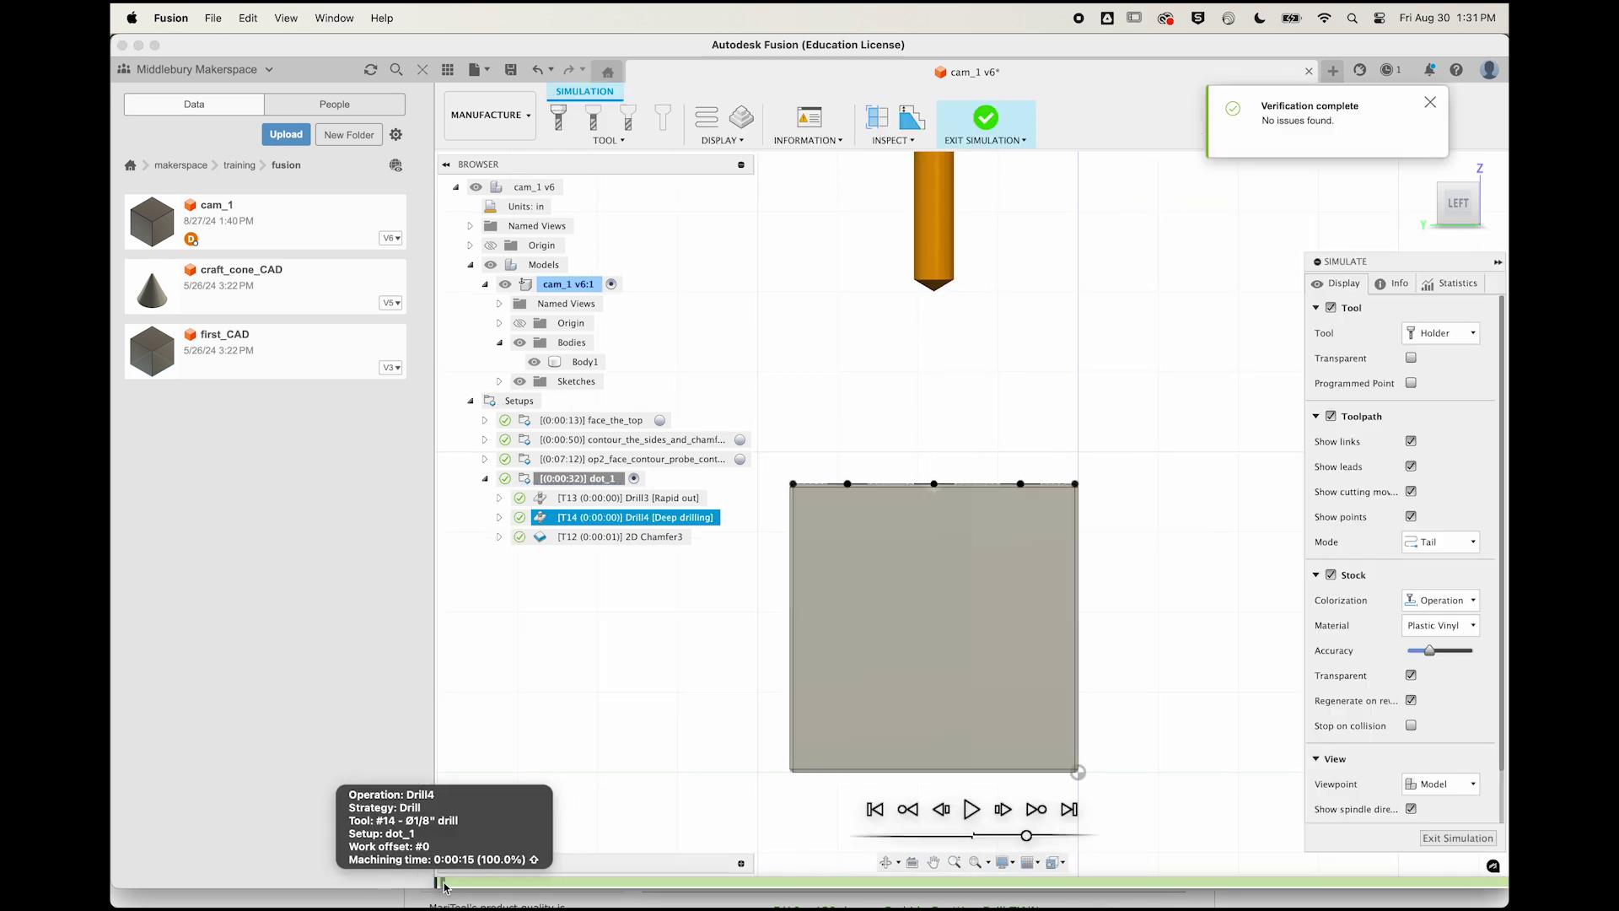
pyautogui.moveTo(740, 897); pyautogui.dragTo(1377, 842)
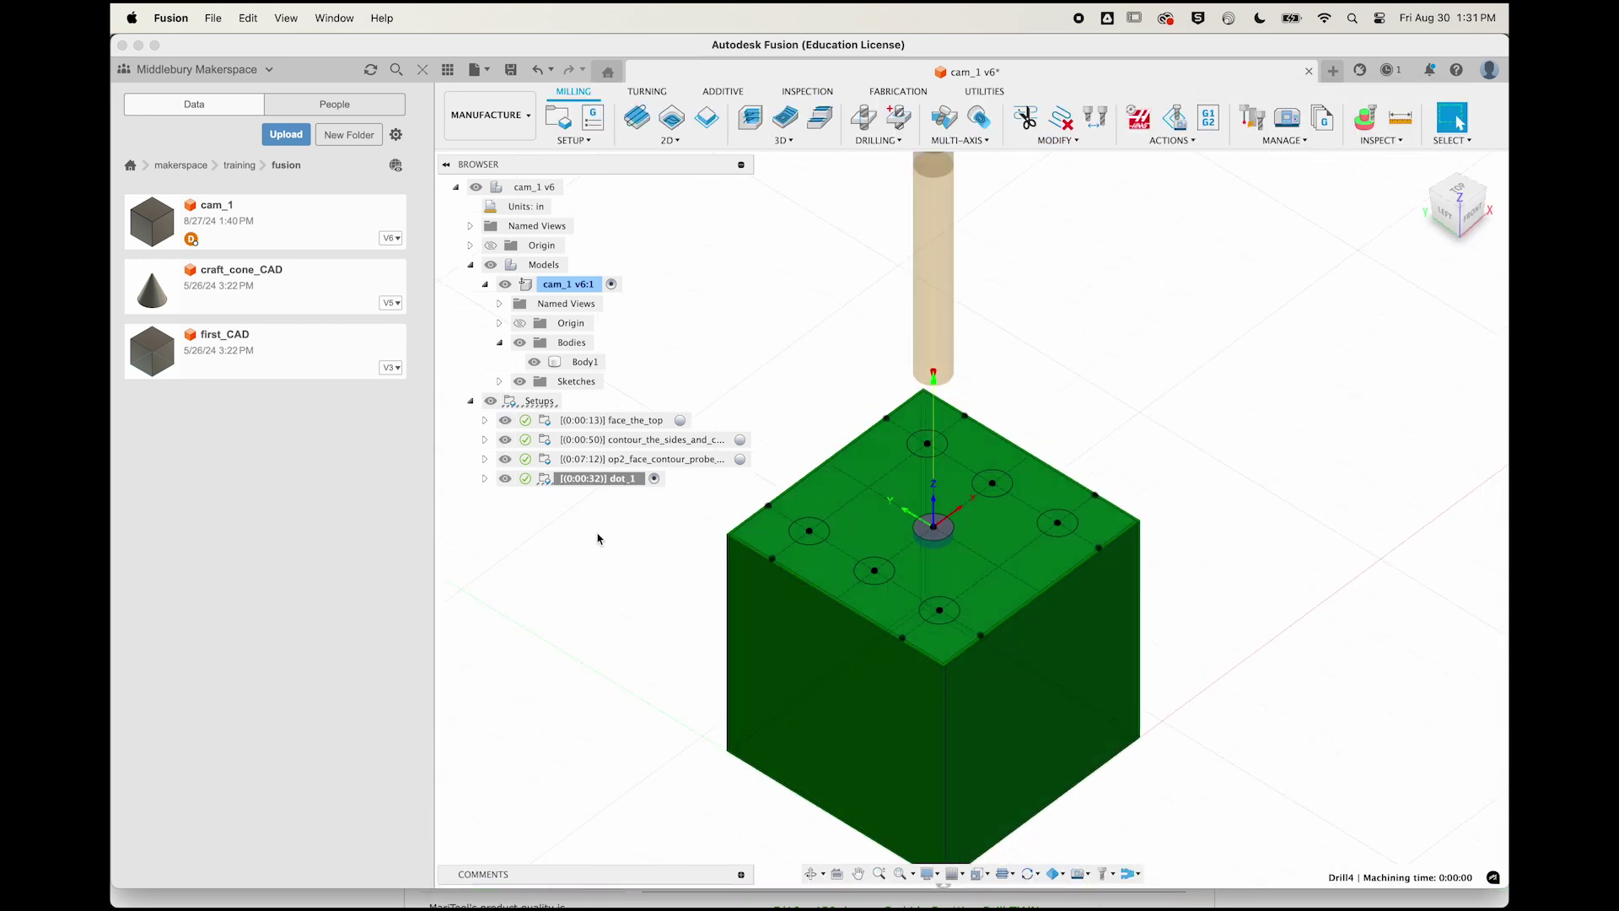
pyautogui.rightClick(549, 486)
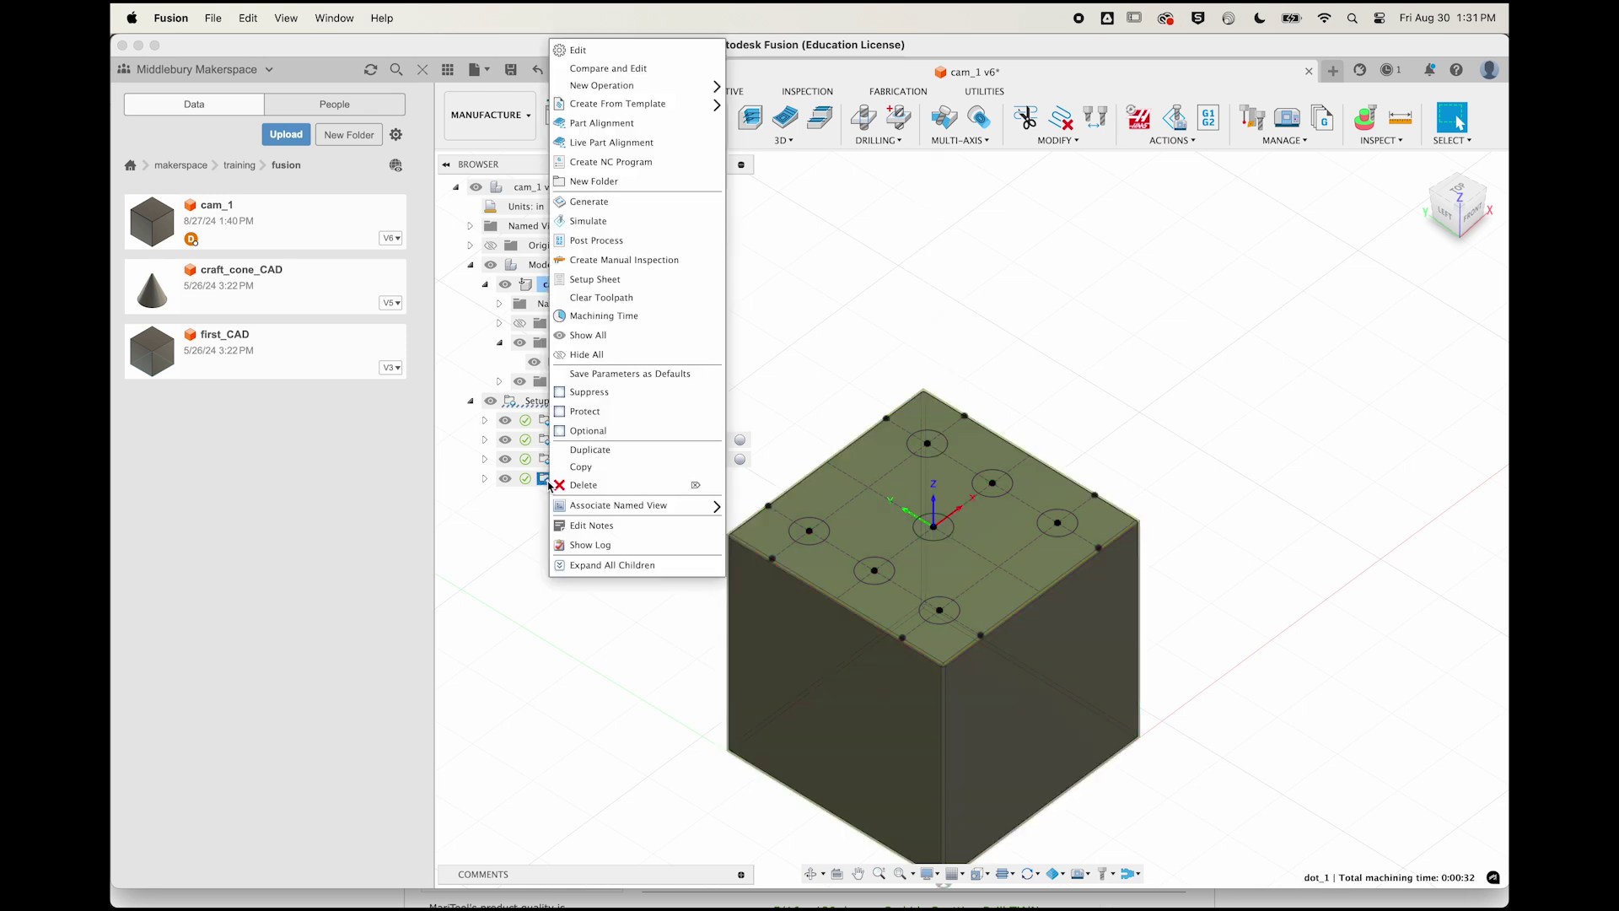
pyautogui.click(590, 453)
pyautogui.click(623, 498)
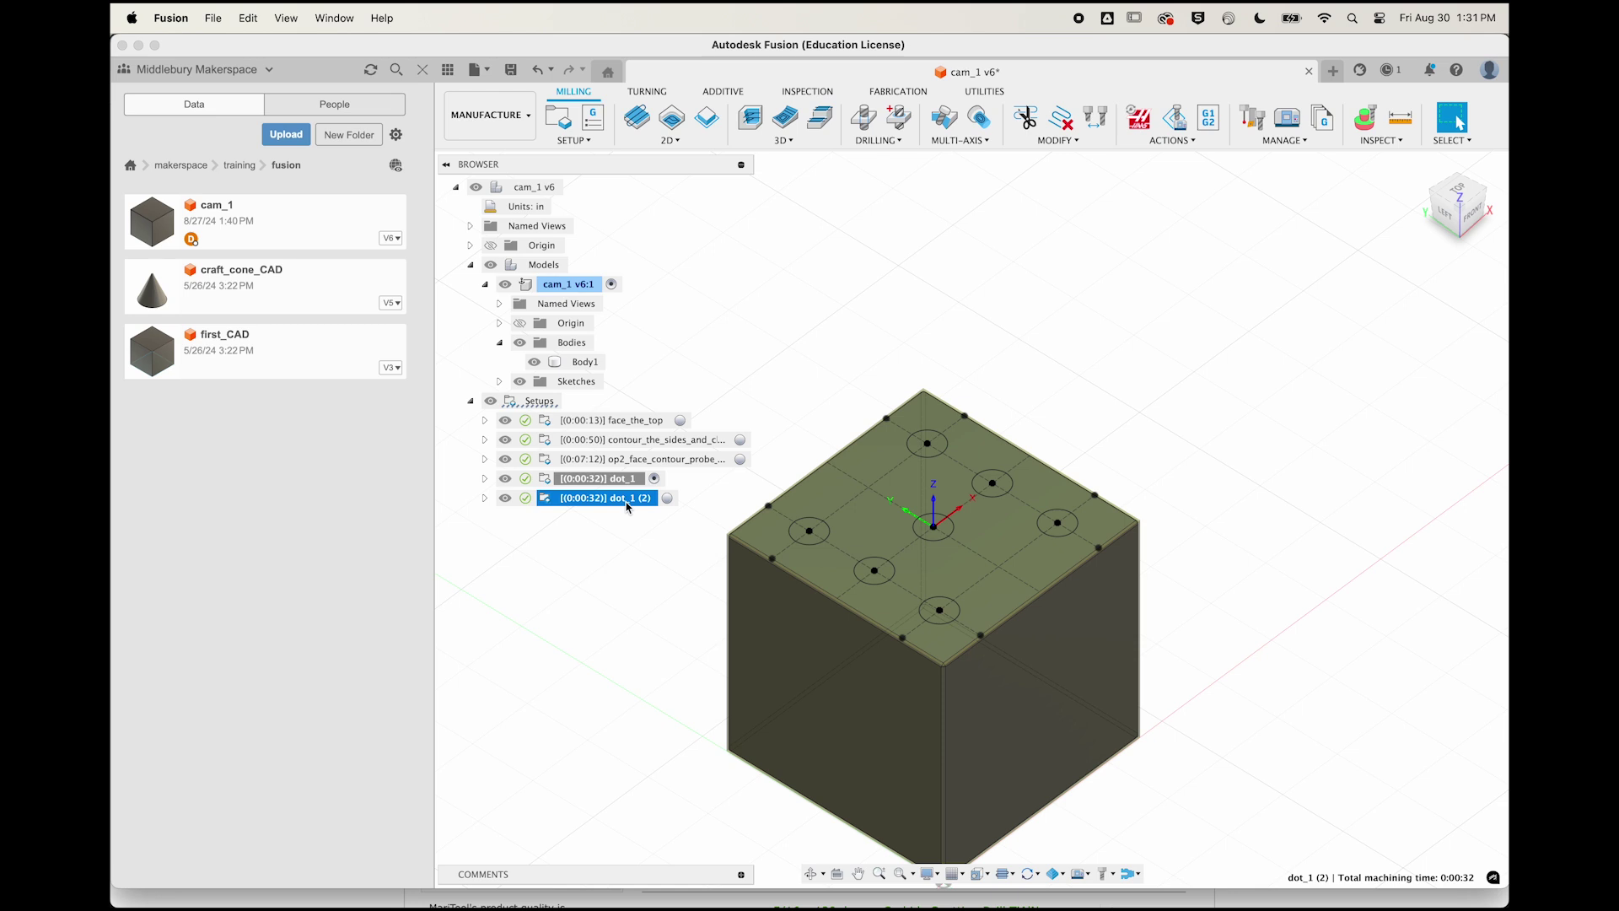
pyautogui.doubleClick(624, 478)
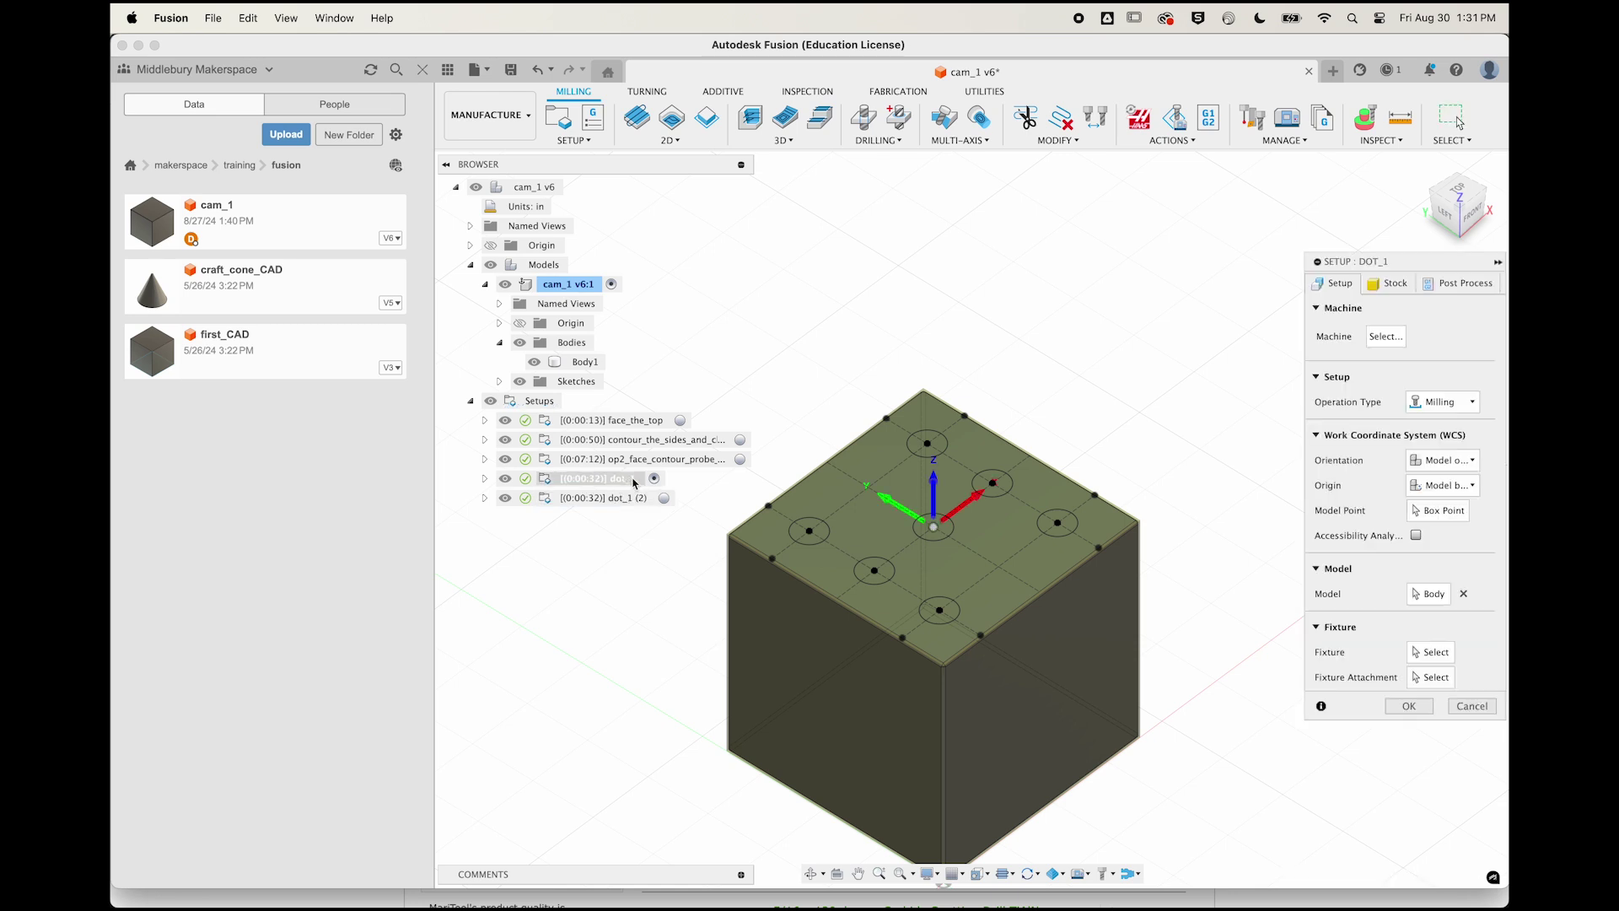
pyautogui.click(1415, 707)
pyautogui.rightClick(582, 497)
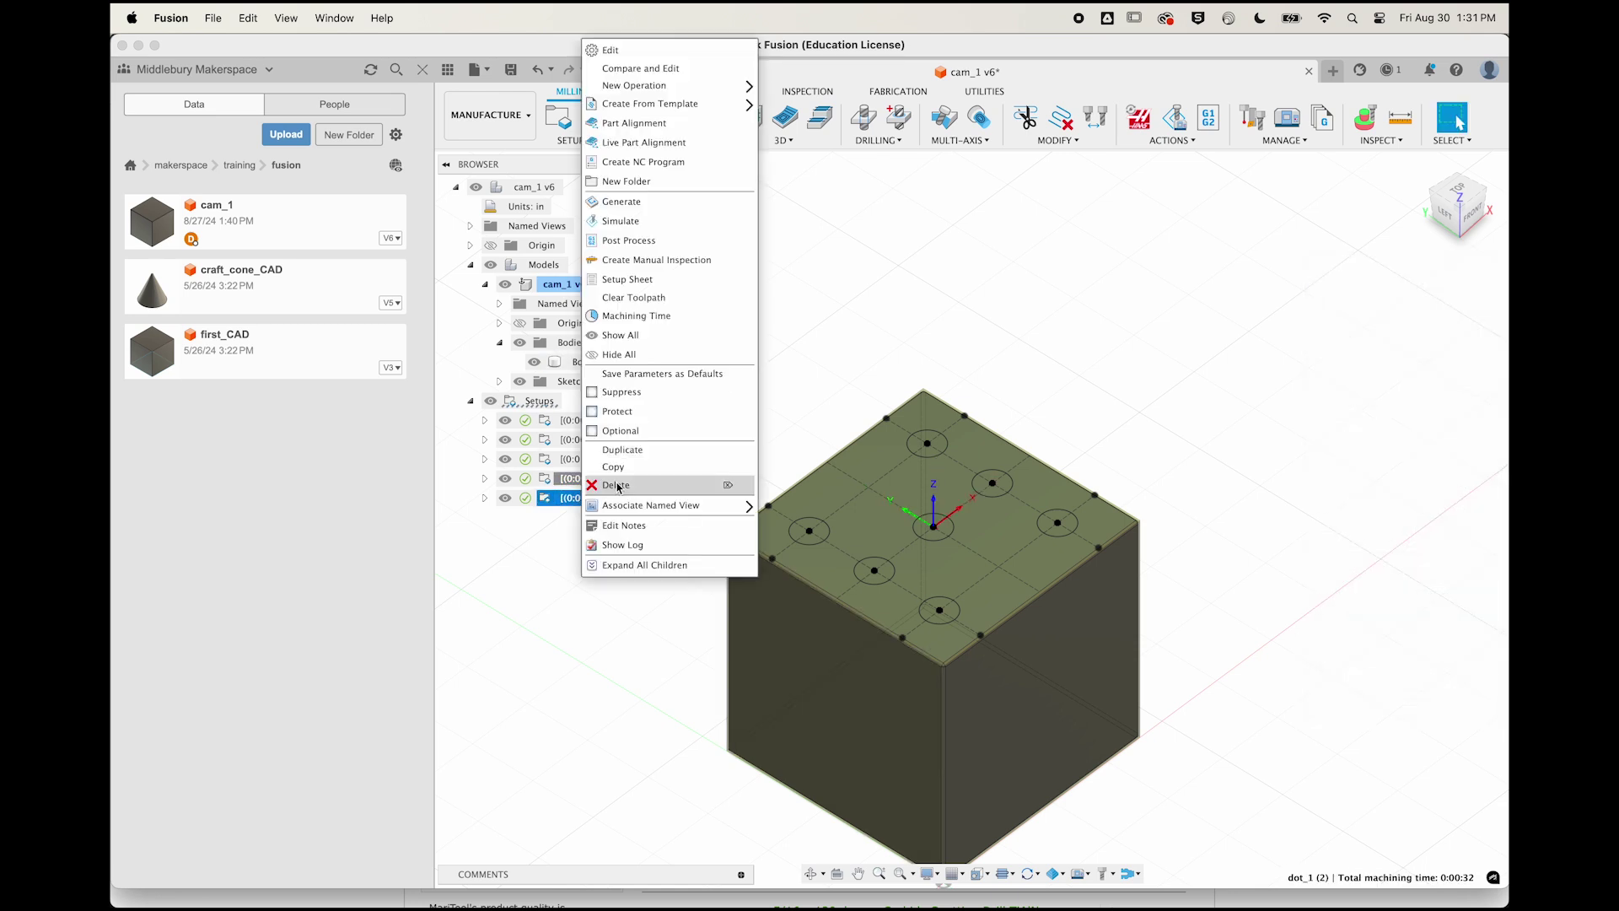
pyautogui.click(618, 486)
# Step: Rename the dot_1 setup as dot and duplicate it
pyautogui.click(635, 478)
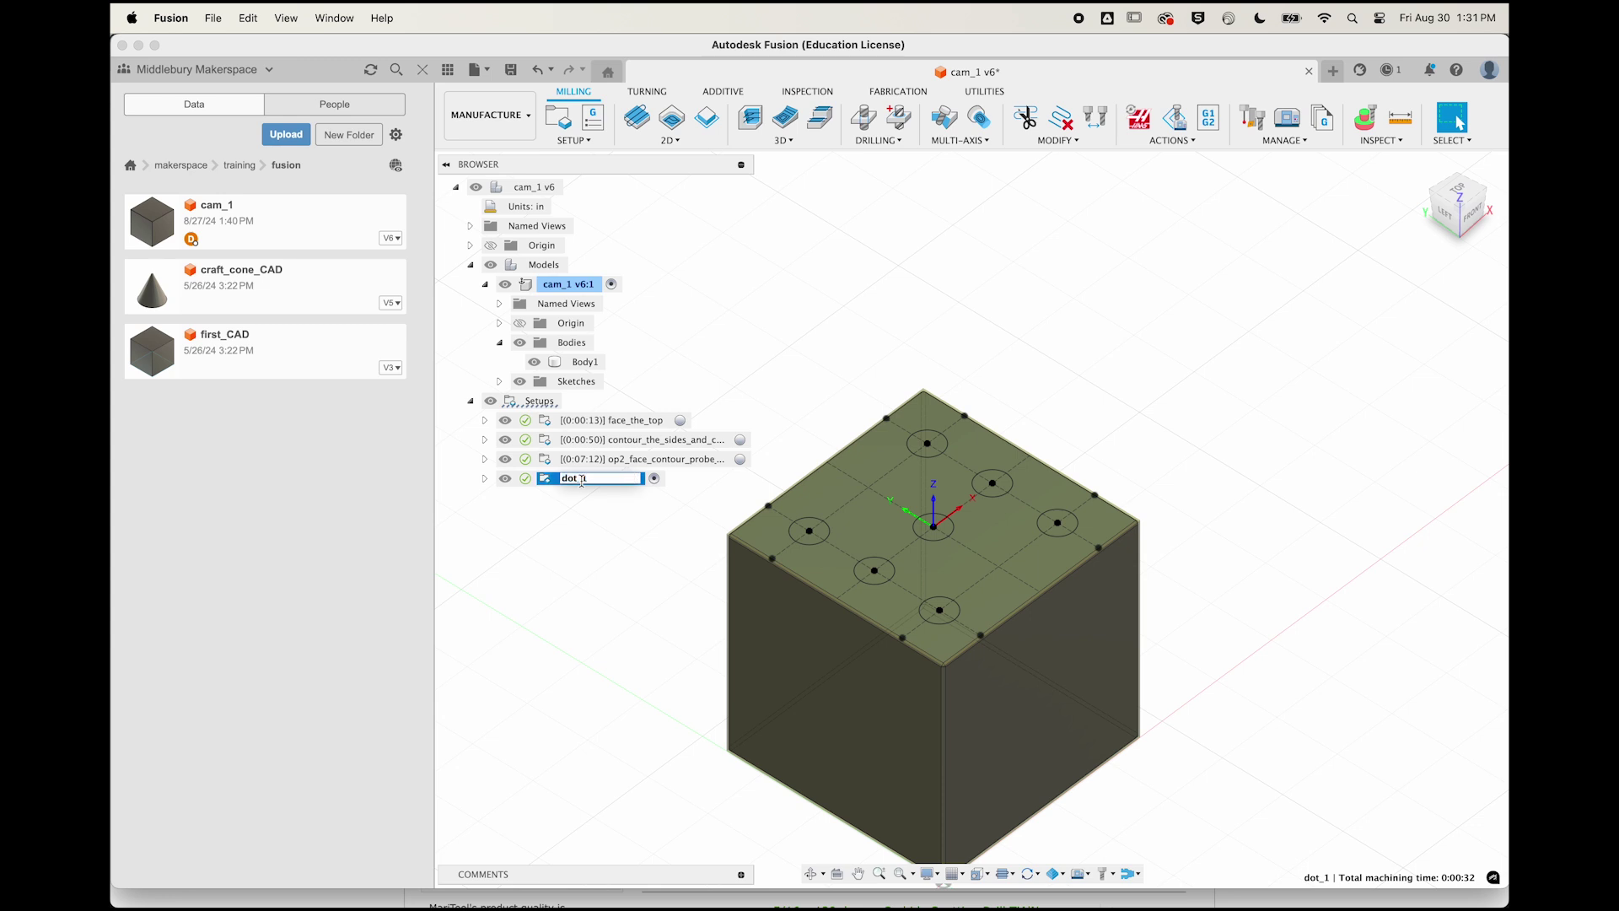
pyautogui.press('Return')
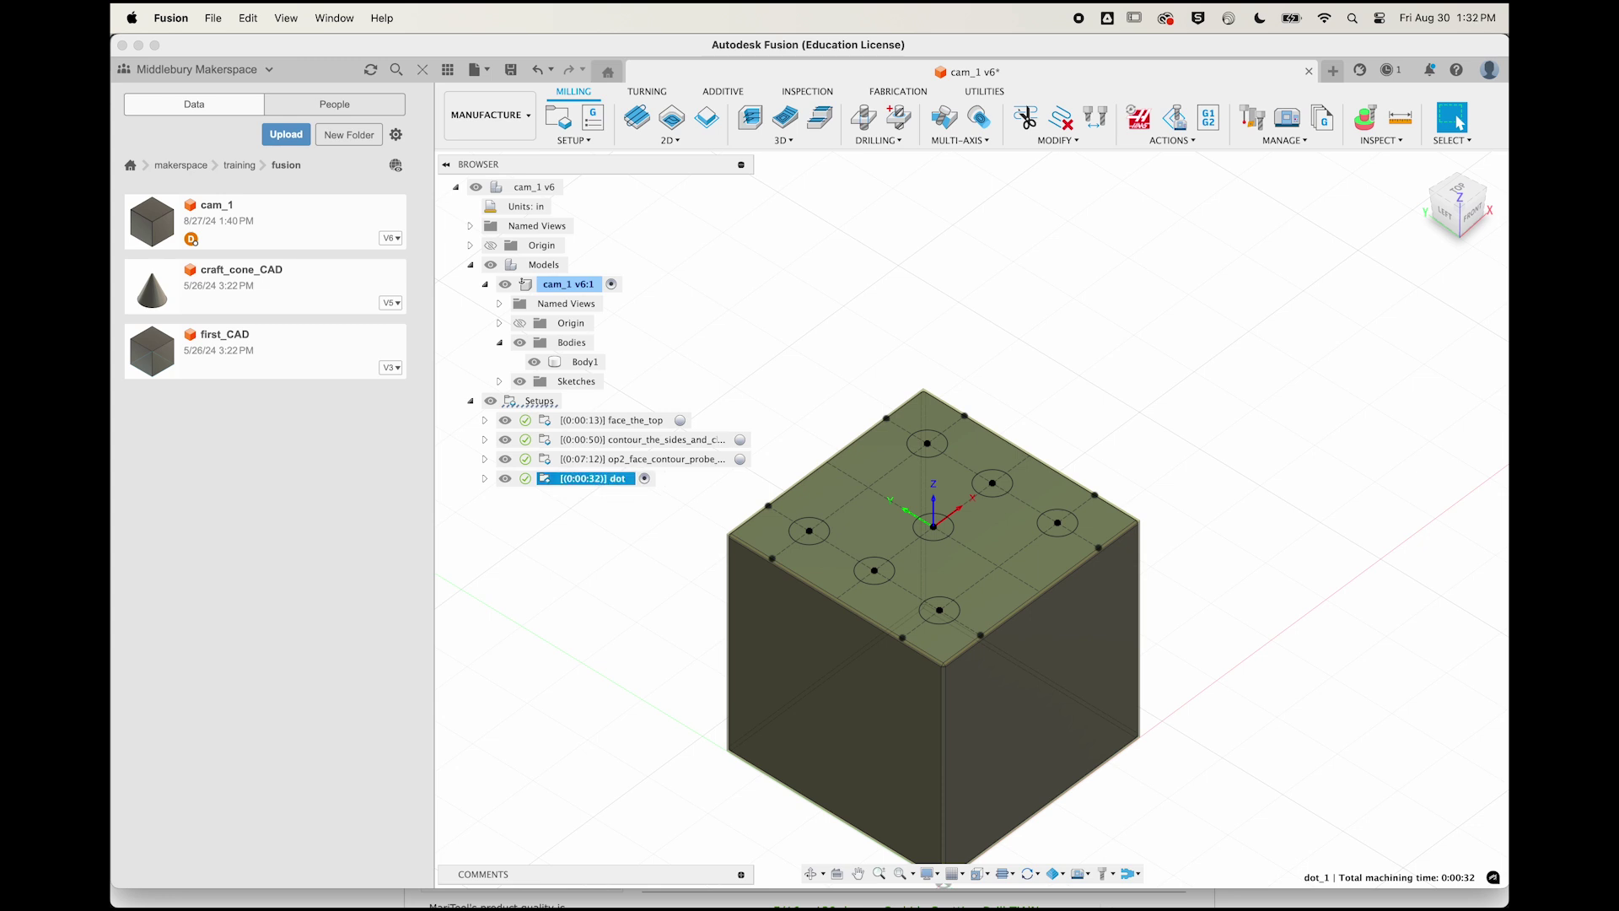
pyautogui.rightClick(549, 481)
pyautogui.click(577, 450)
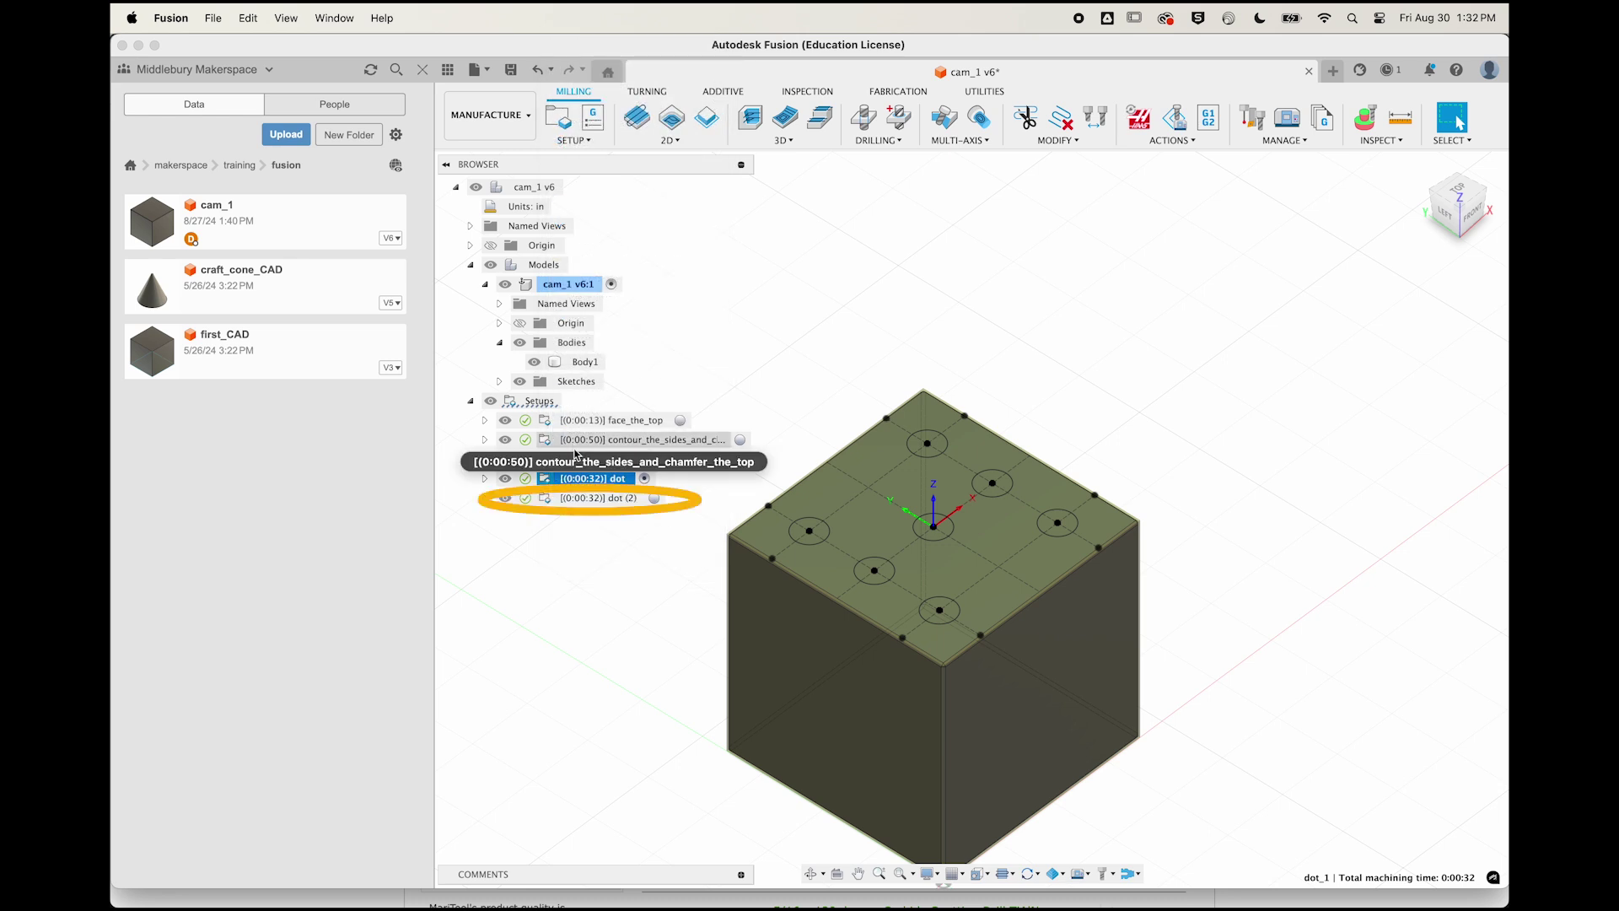
# Step: In the dot (2) setup, replace Drill3 (2)'s center hole point with the near-left and far-right corner circles of the top face
pyautogui.click(549, 499)
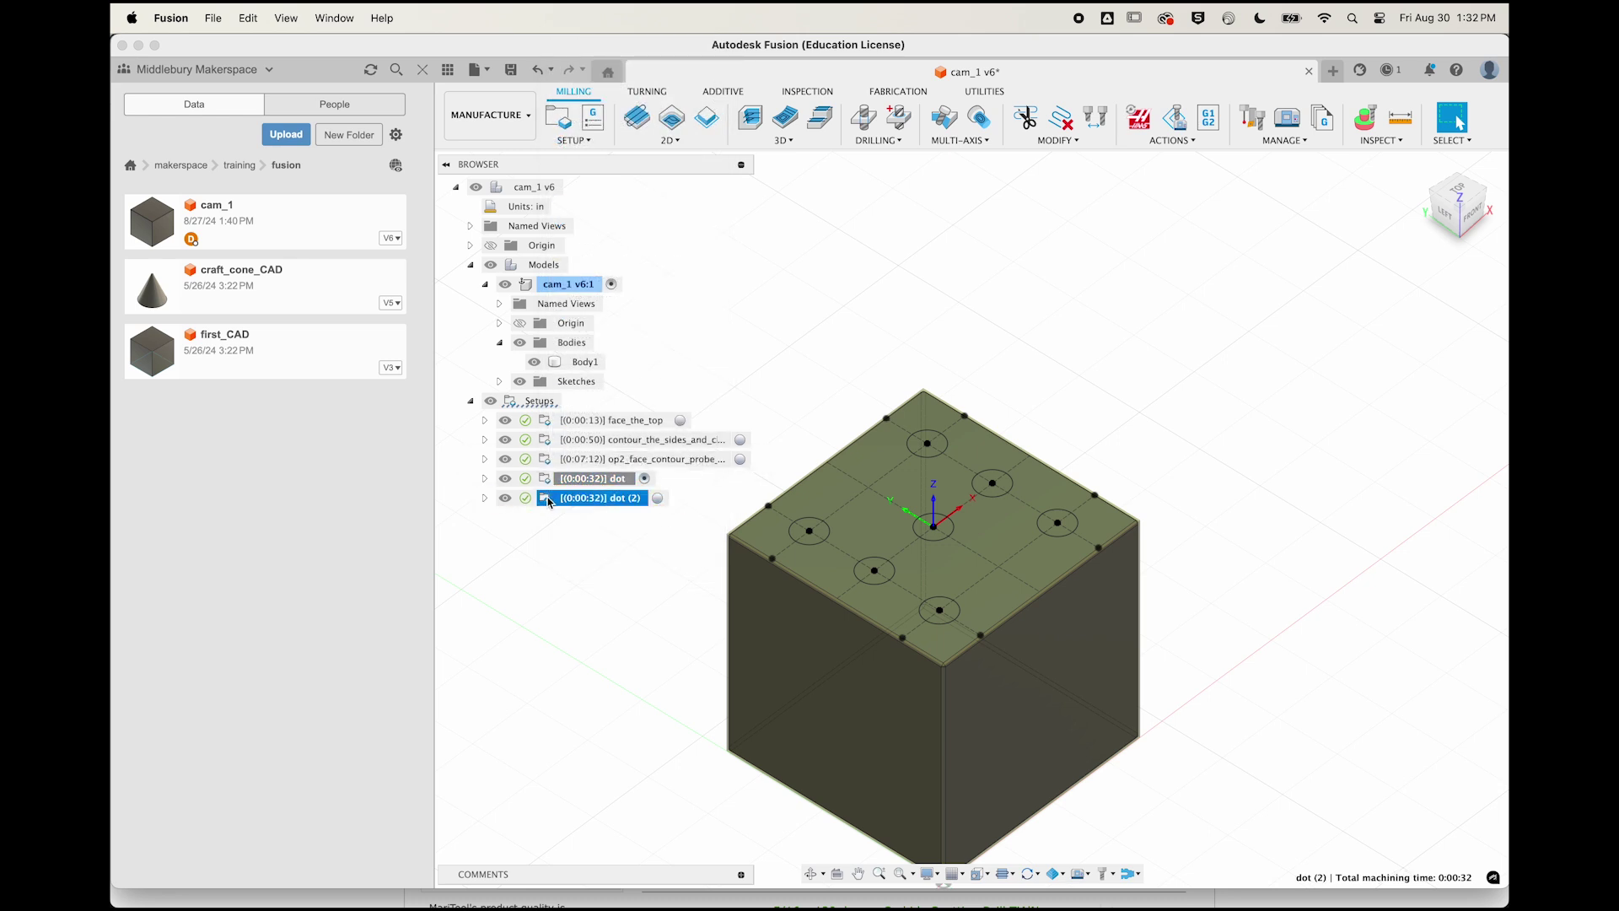
pyautogui.click(485, 497)
pyautogui.click(588, 518)
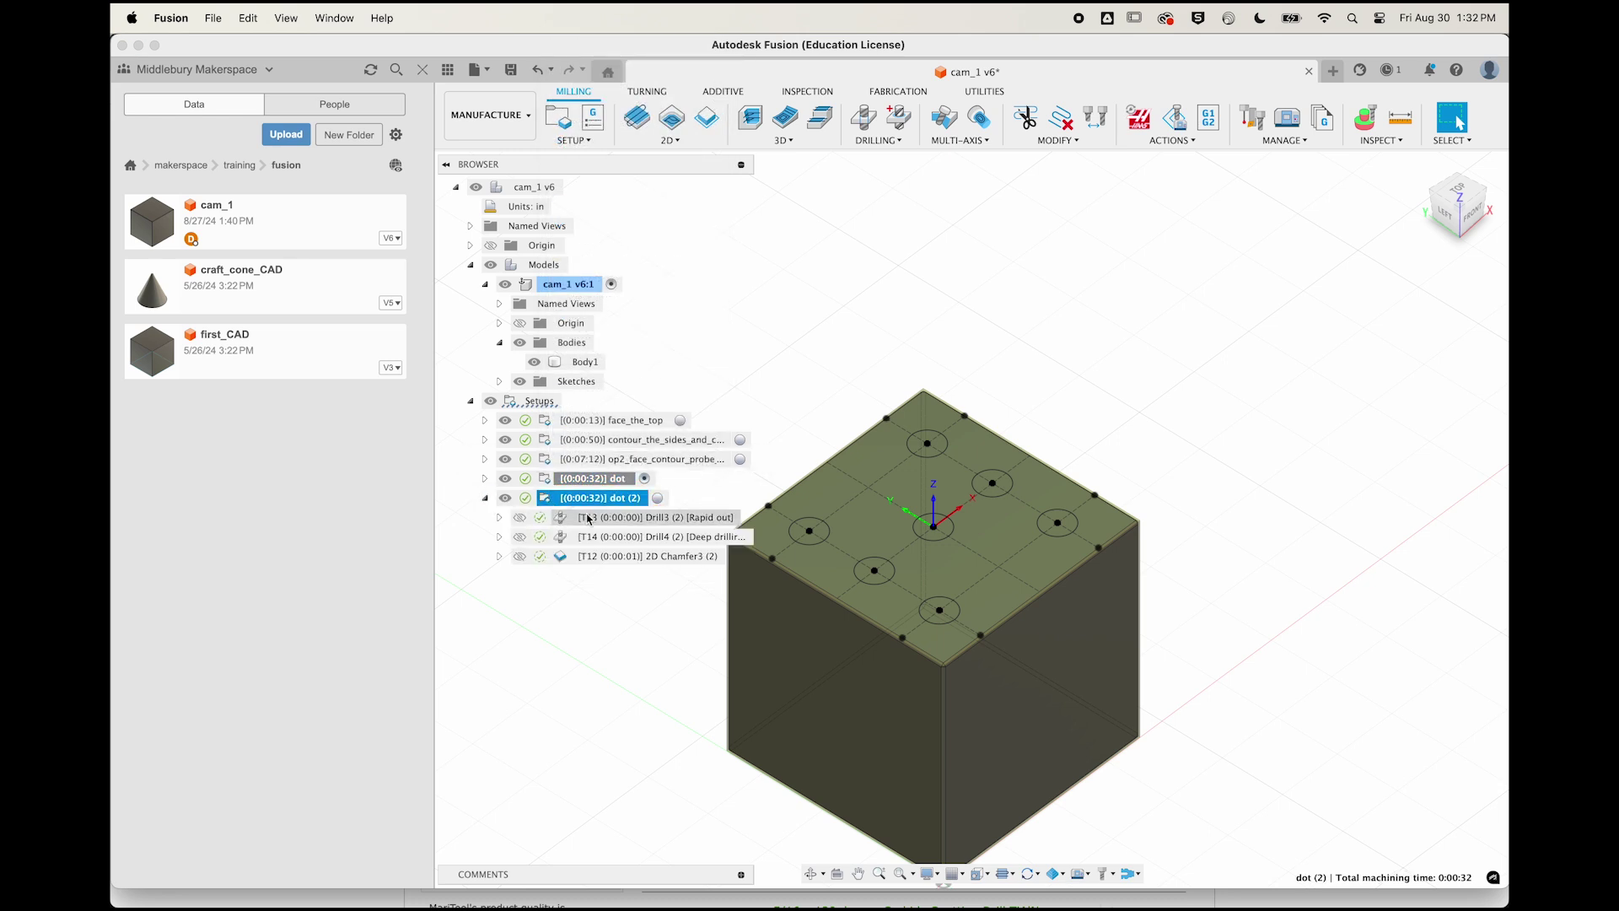
pyautogui.doubleClick(577, 524)
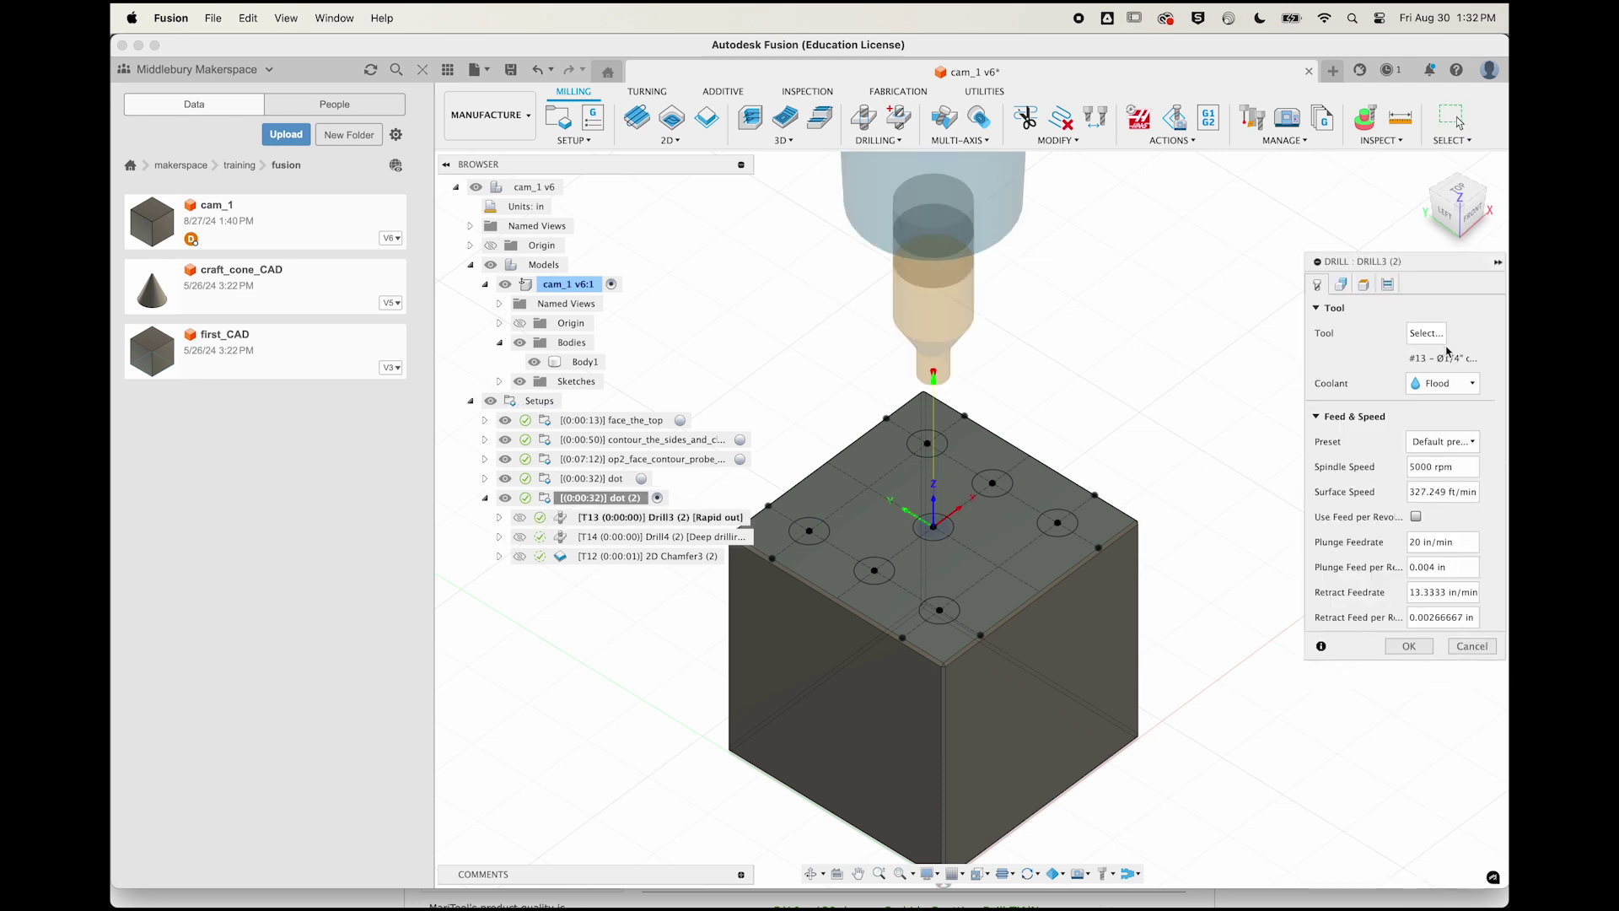
pyautogui.click(1341, 285)
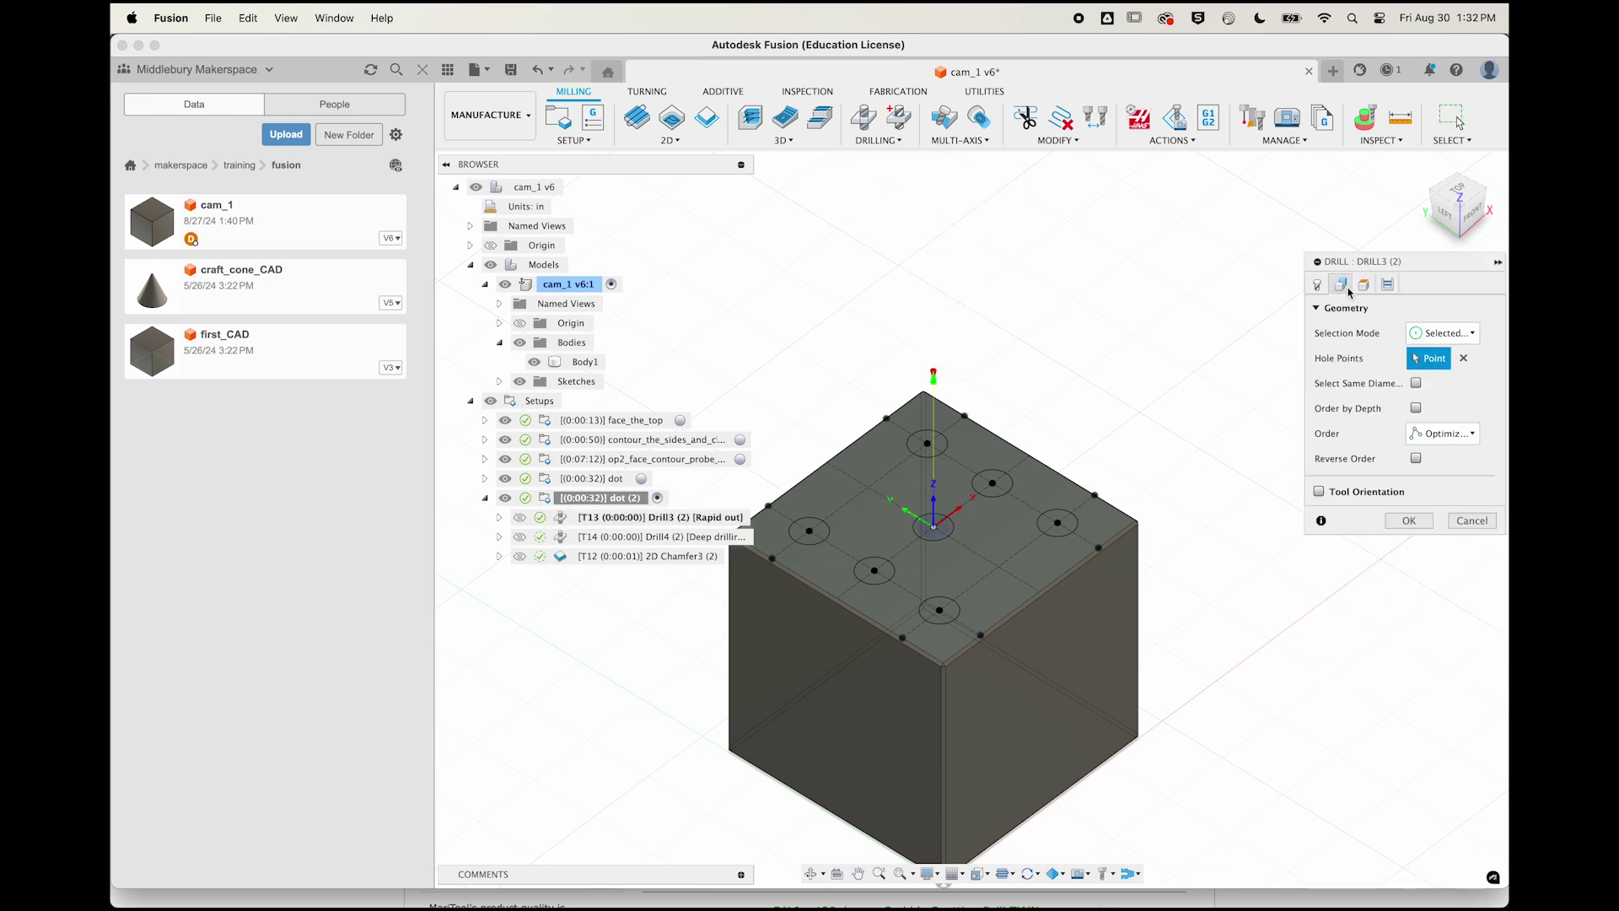
pyautogui.keyDown('shift'); pyautogui.moveTo(1048, 497); pyautogui.dragTo(1308, 427, button='middle'); pyautogui.keyUp('shift')
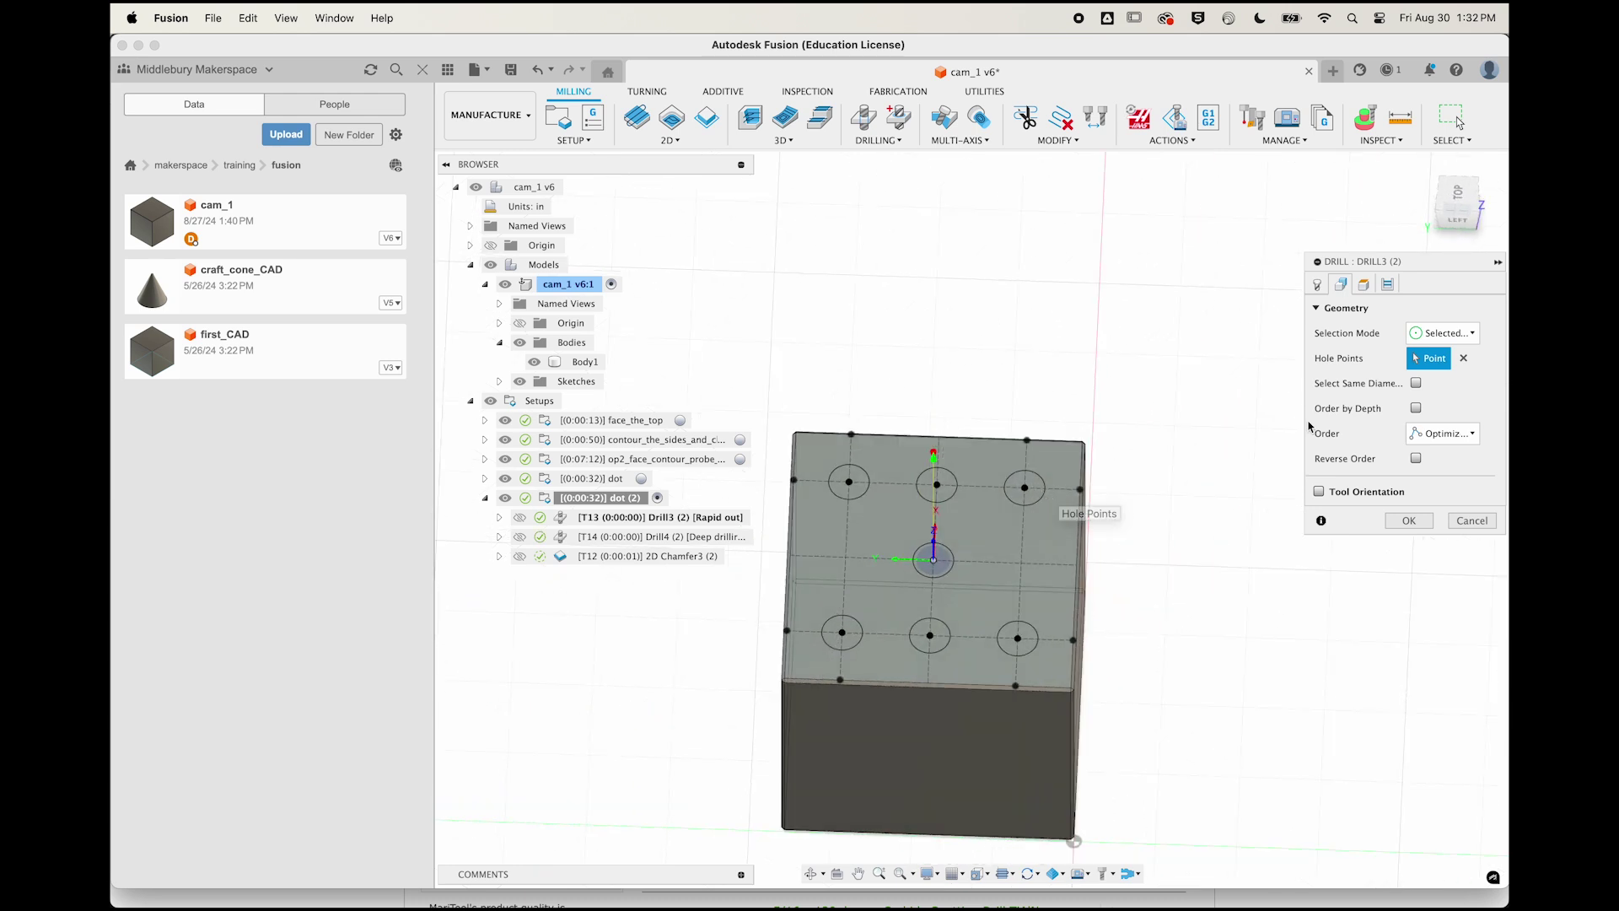
pyautogui.click(1464, 358)
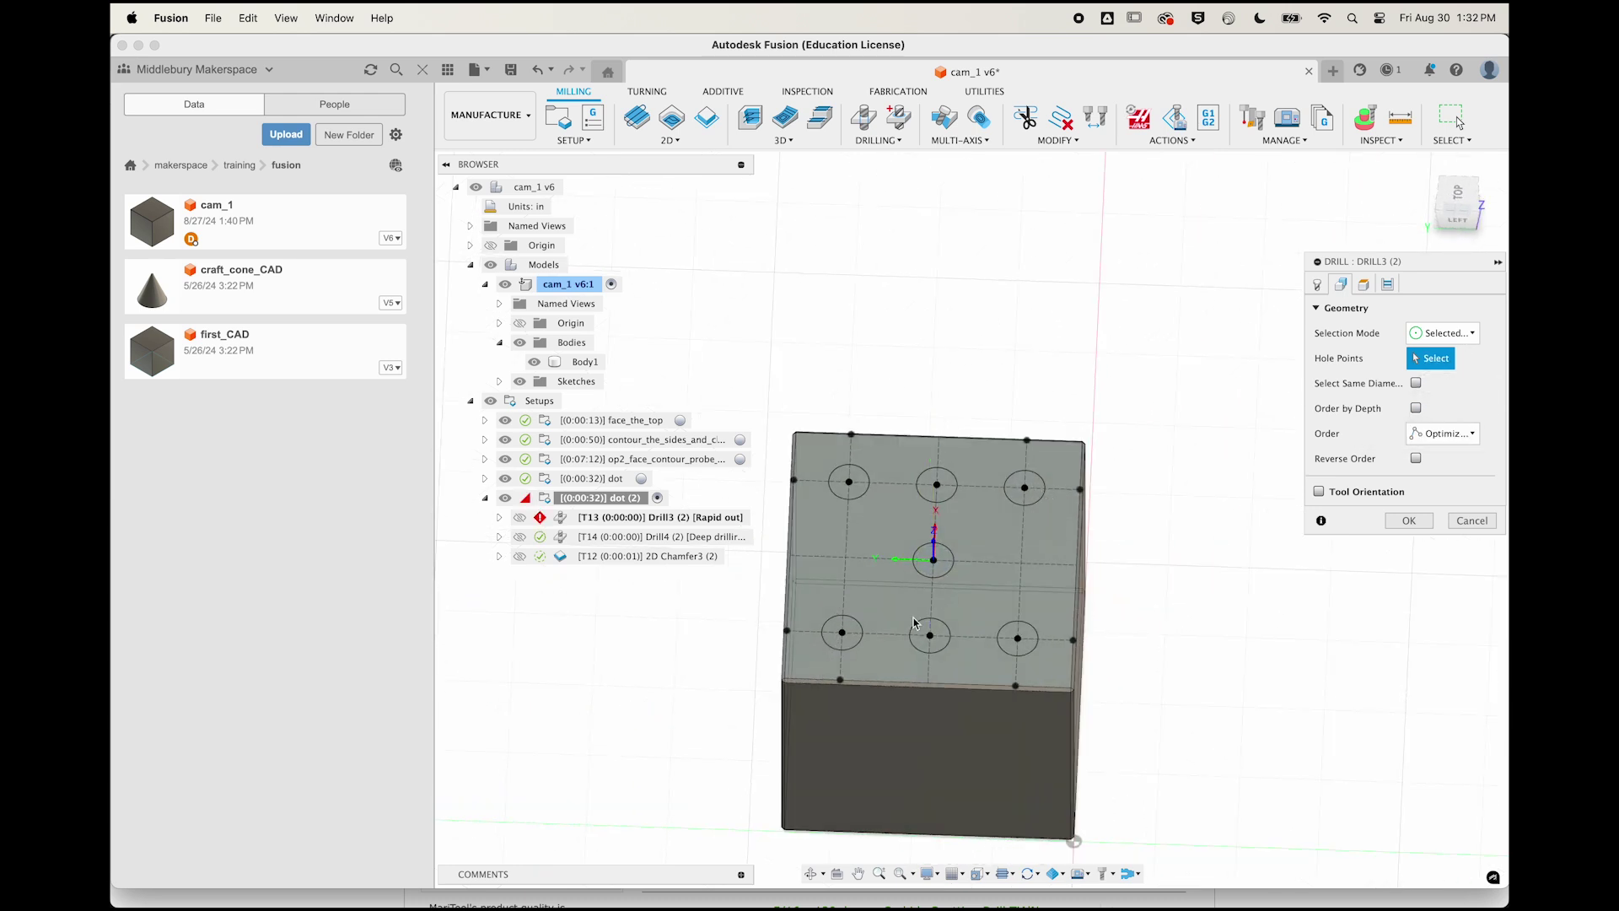
pyautogui.click(858, 647)
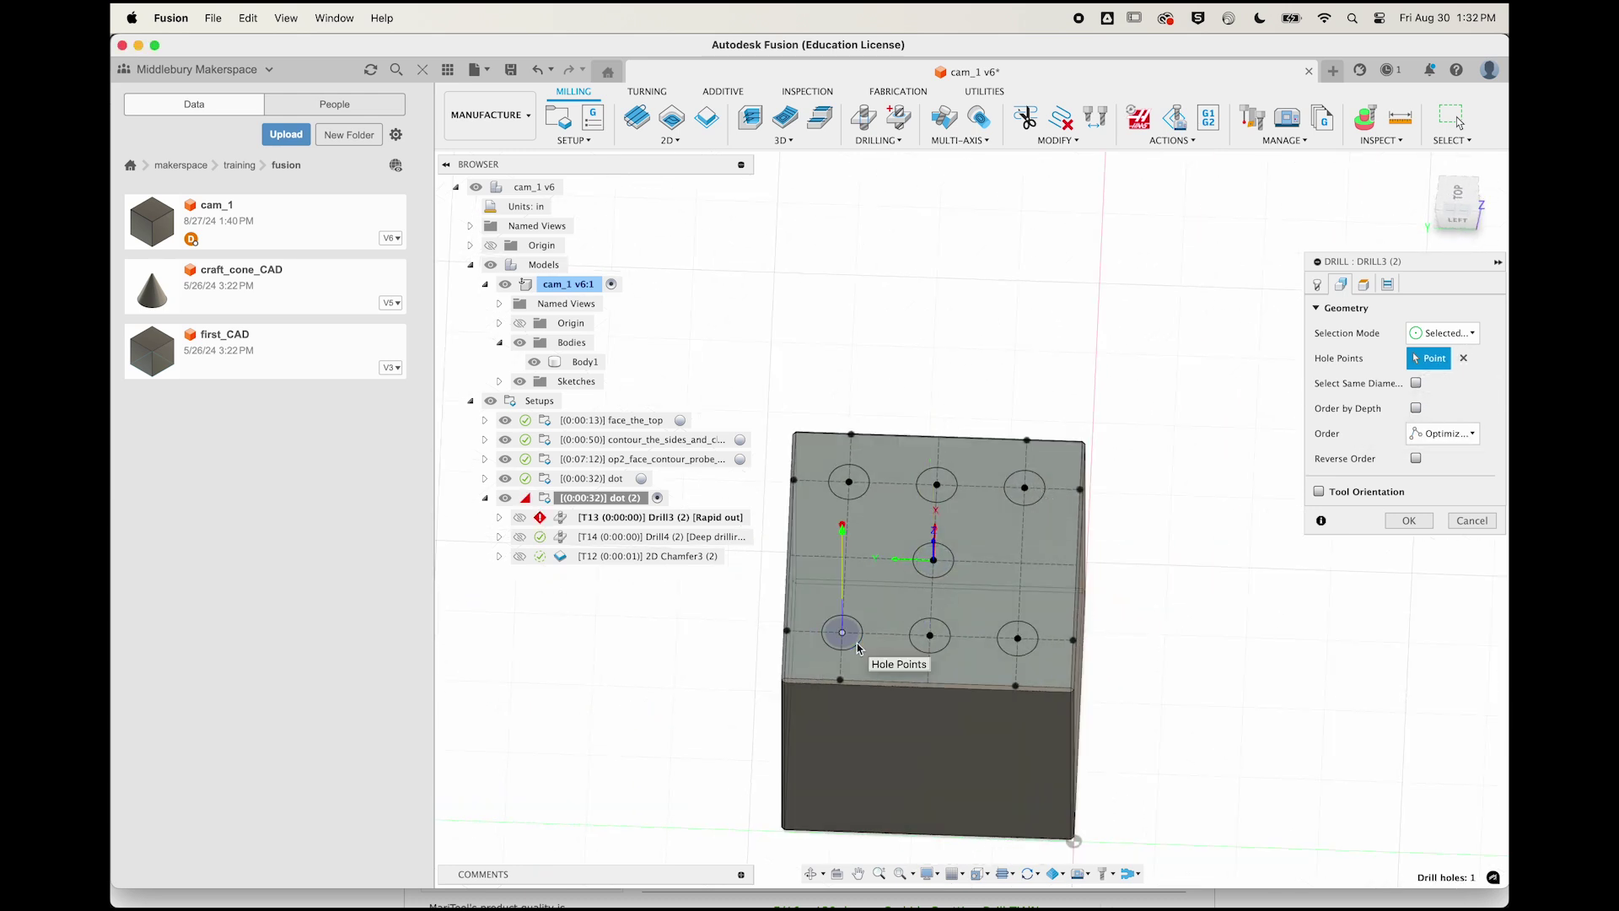
pyautogui.click(1038, 508)
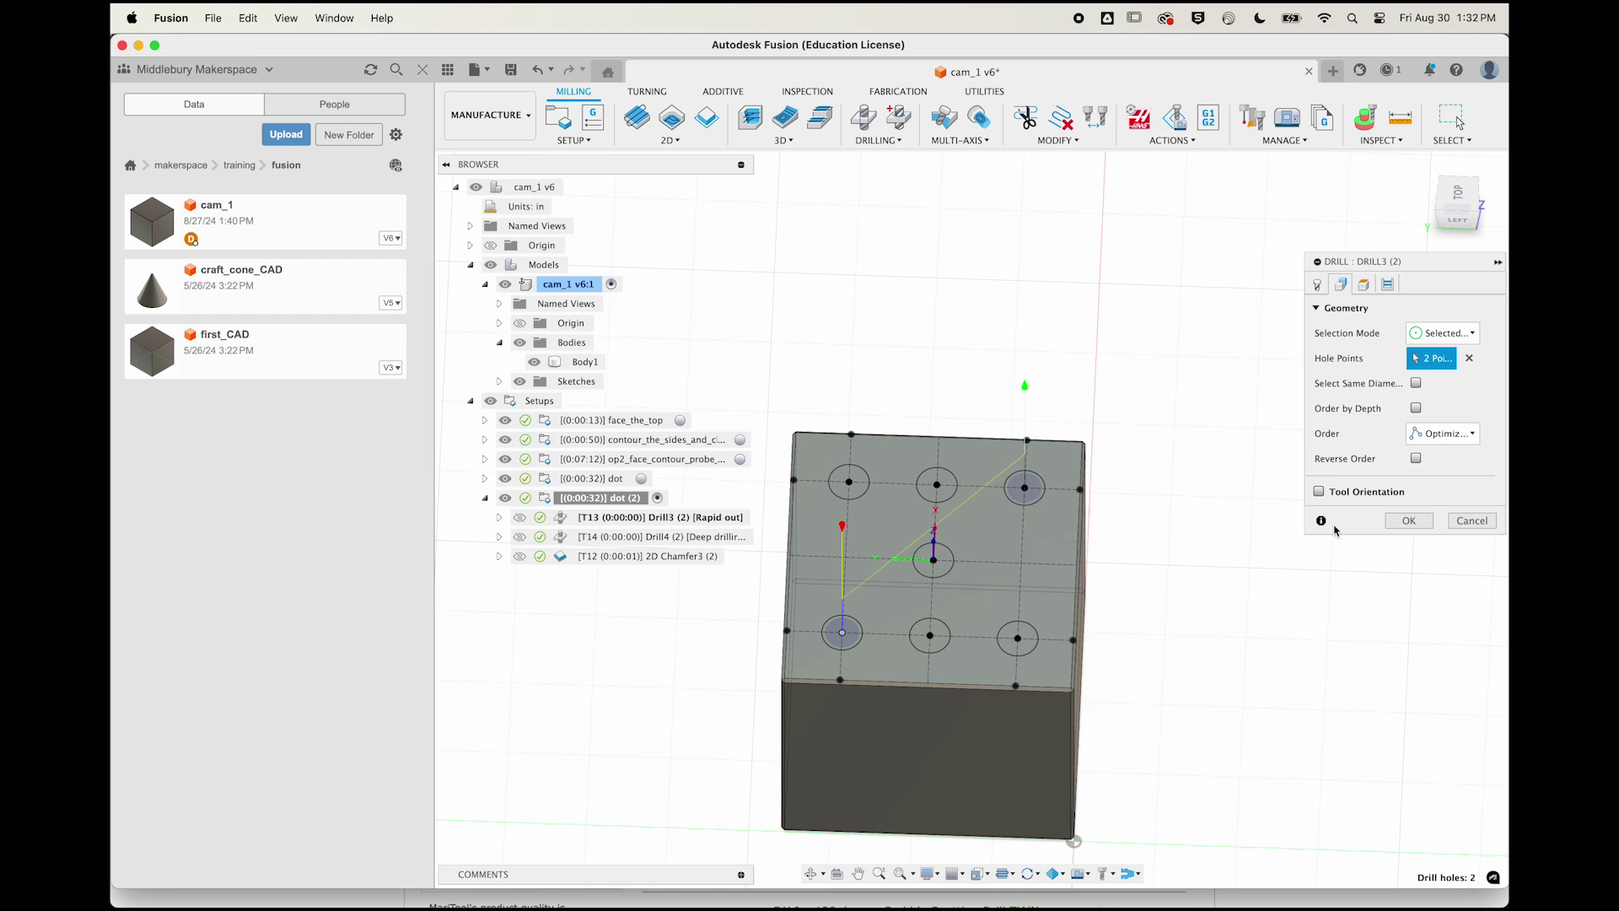
pyautogui.click(1409, 521)
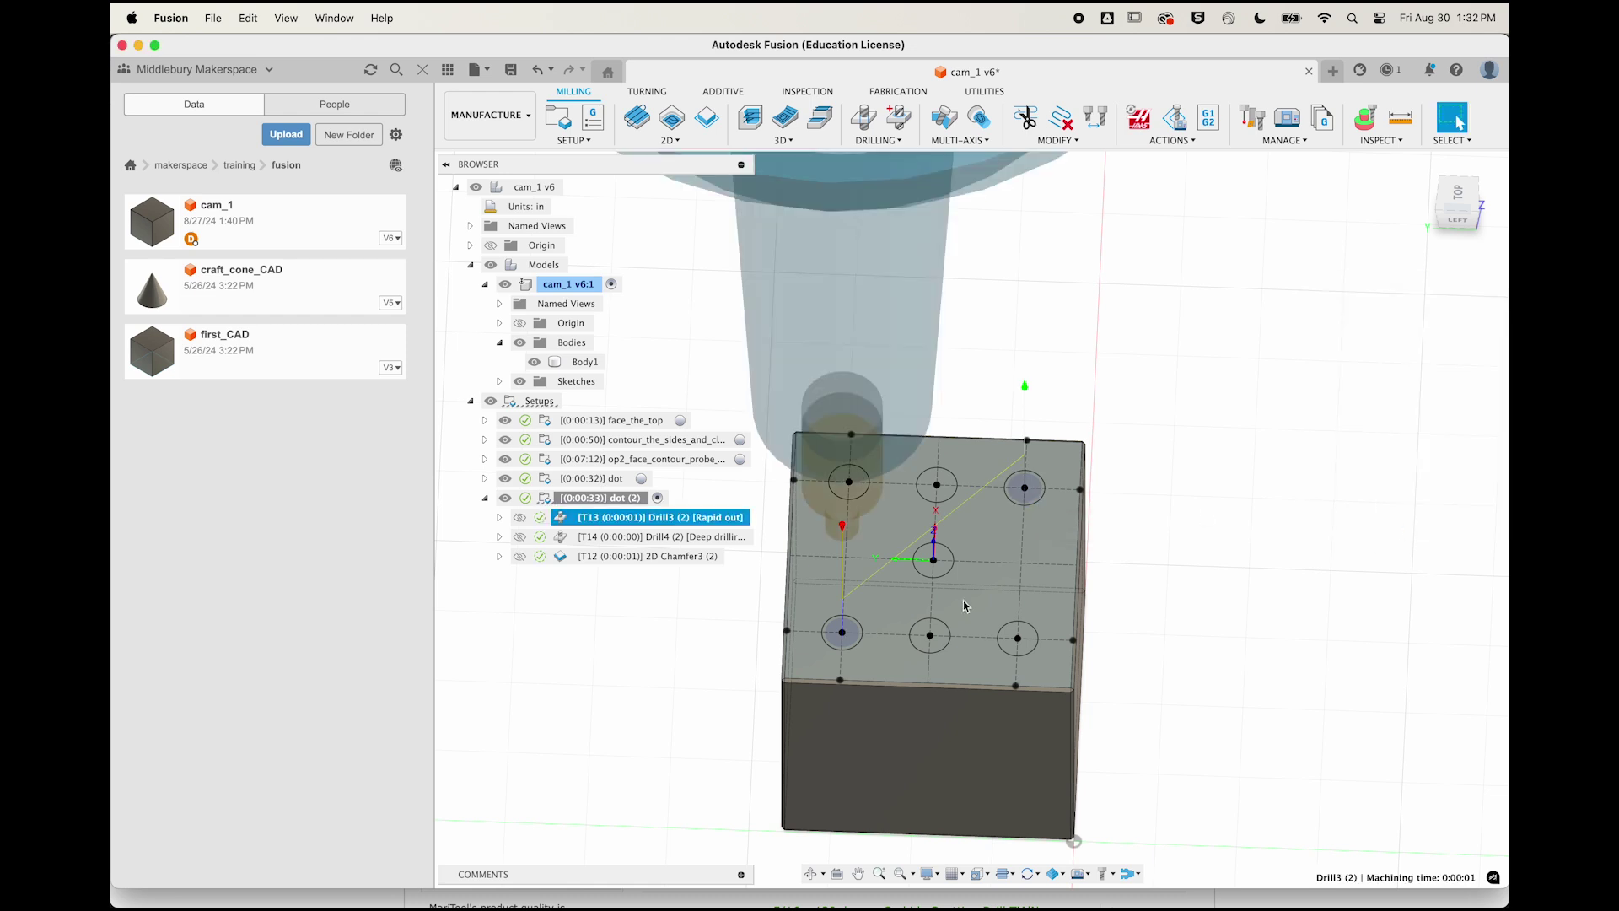
# Step: Replace Drill4 (2)'s center hole point with the same two diagonally opposite corner circles
pyautogui.doubleClick(661, 536)
pyautogui.click(1340, 284)
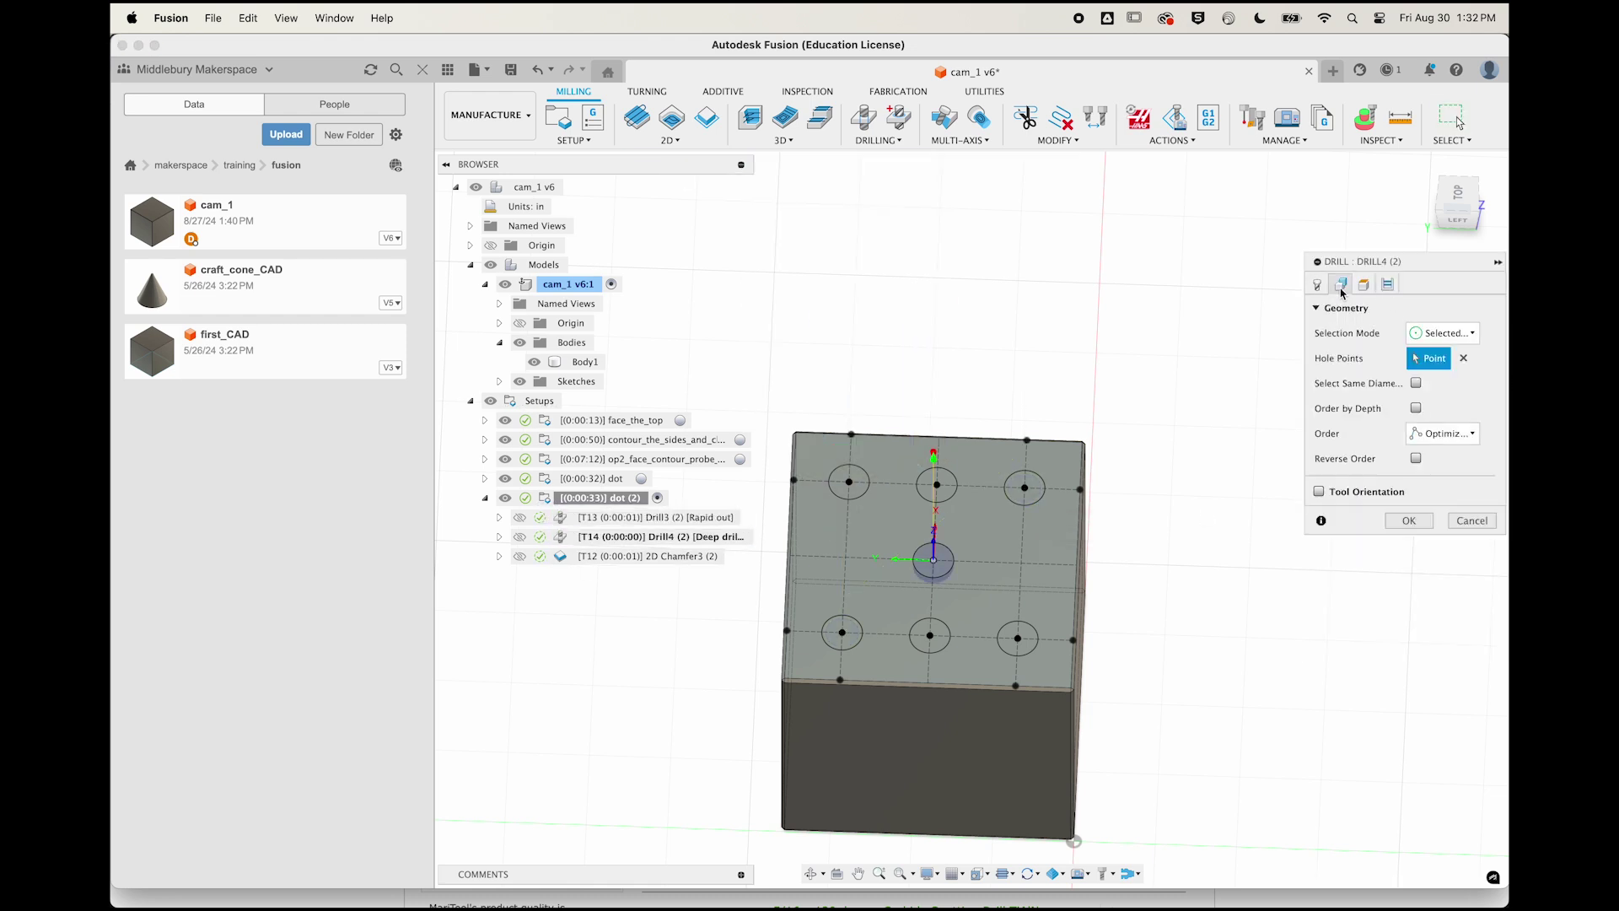
pyautogui.click(843, 634)
pyautogui.click(1025, 489)
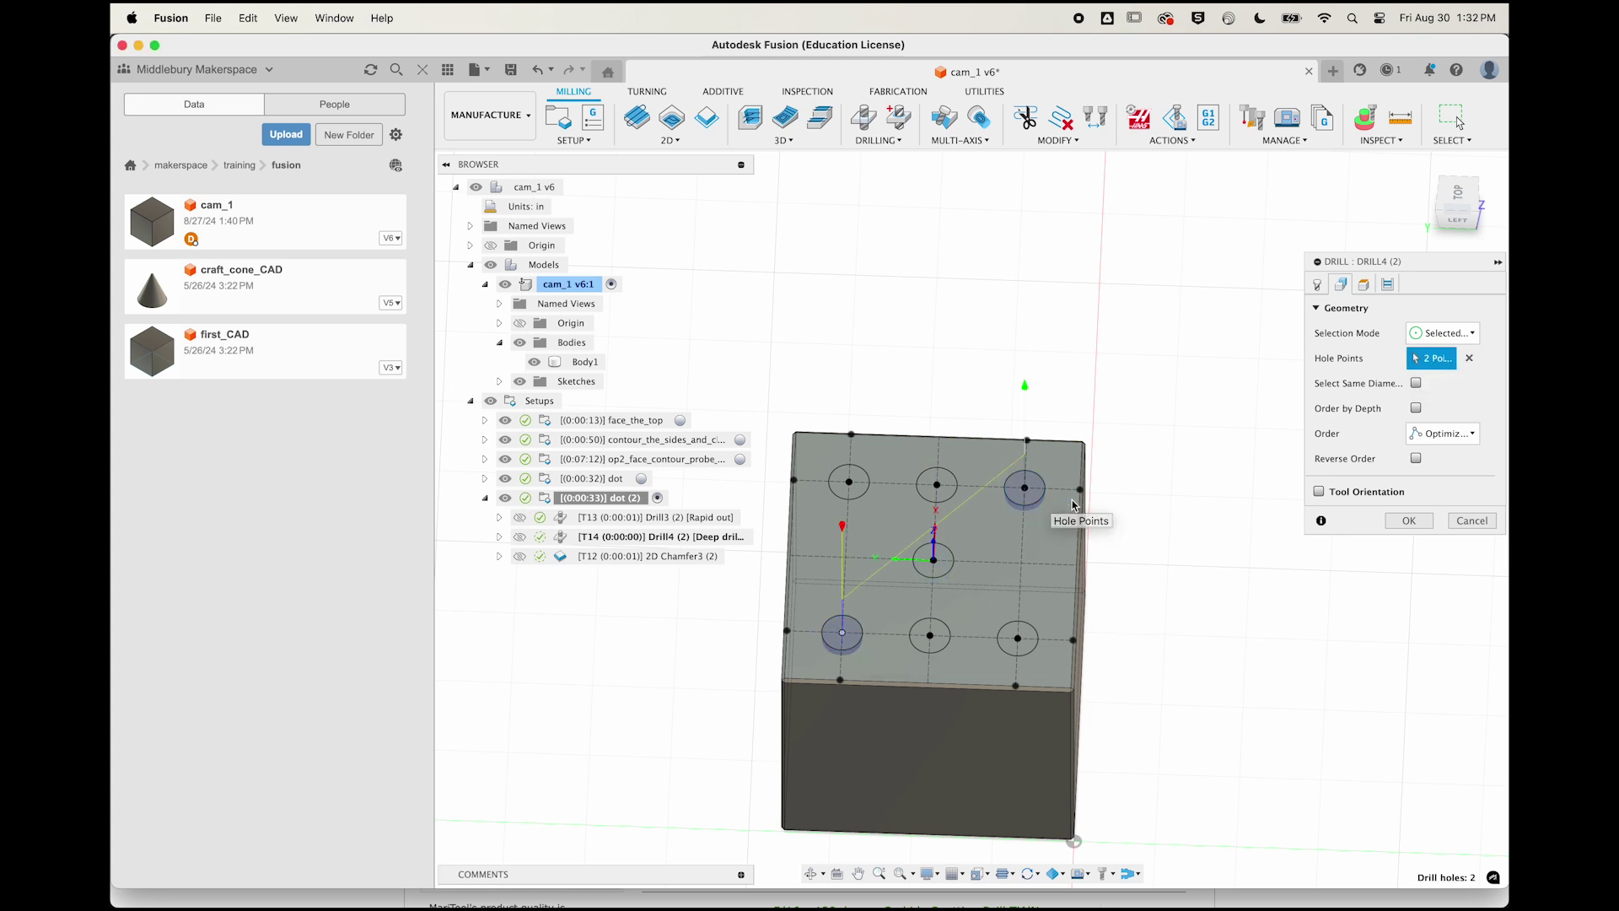
pyautogui.click(1408, 520)
# Step: Replace 2D Chamfer3 (2)'s center contour with the near-left and far-right corner circles
pyautogui.doubleClick(564, 558)
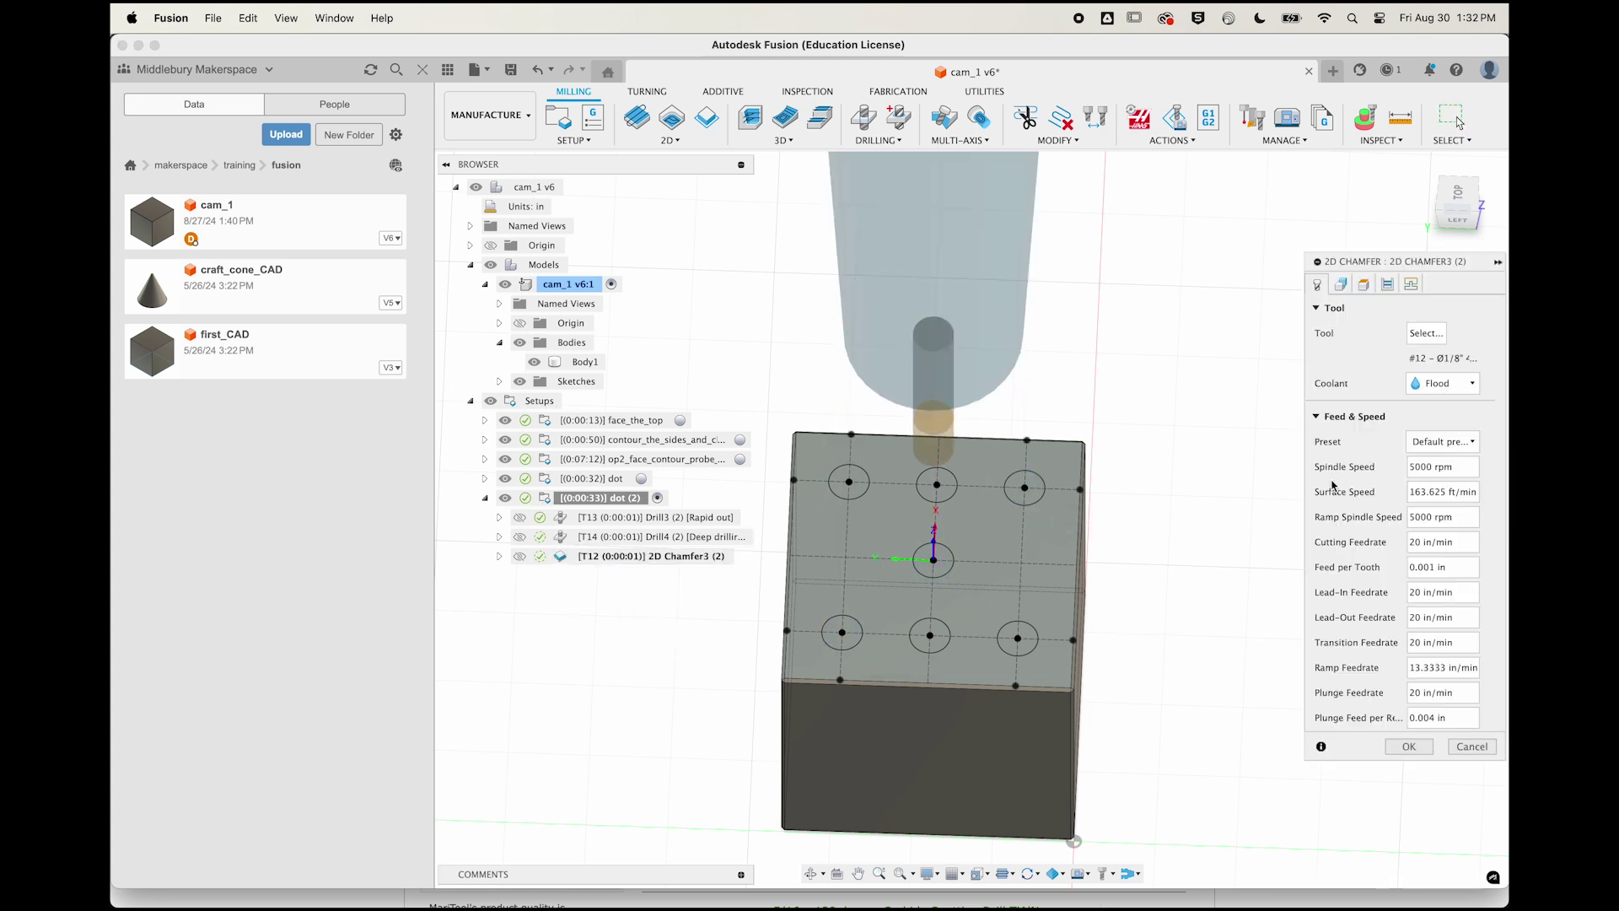
pyautogui.click(1340, 284)
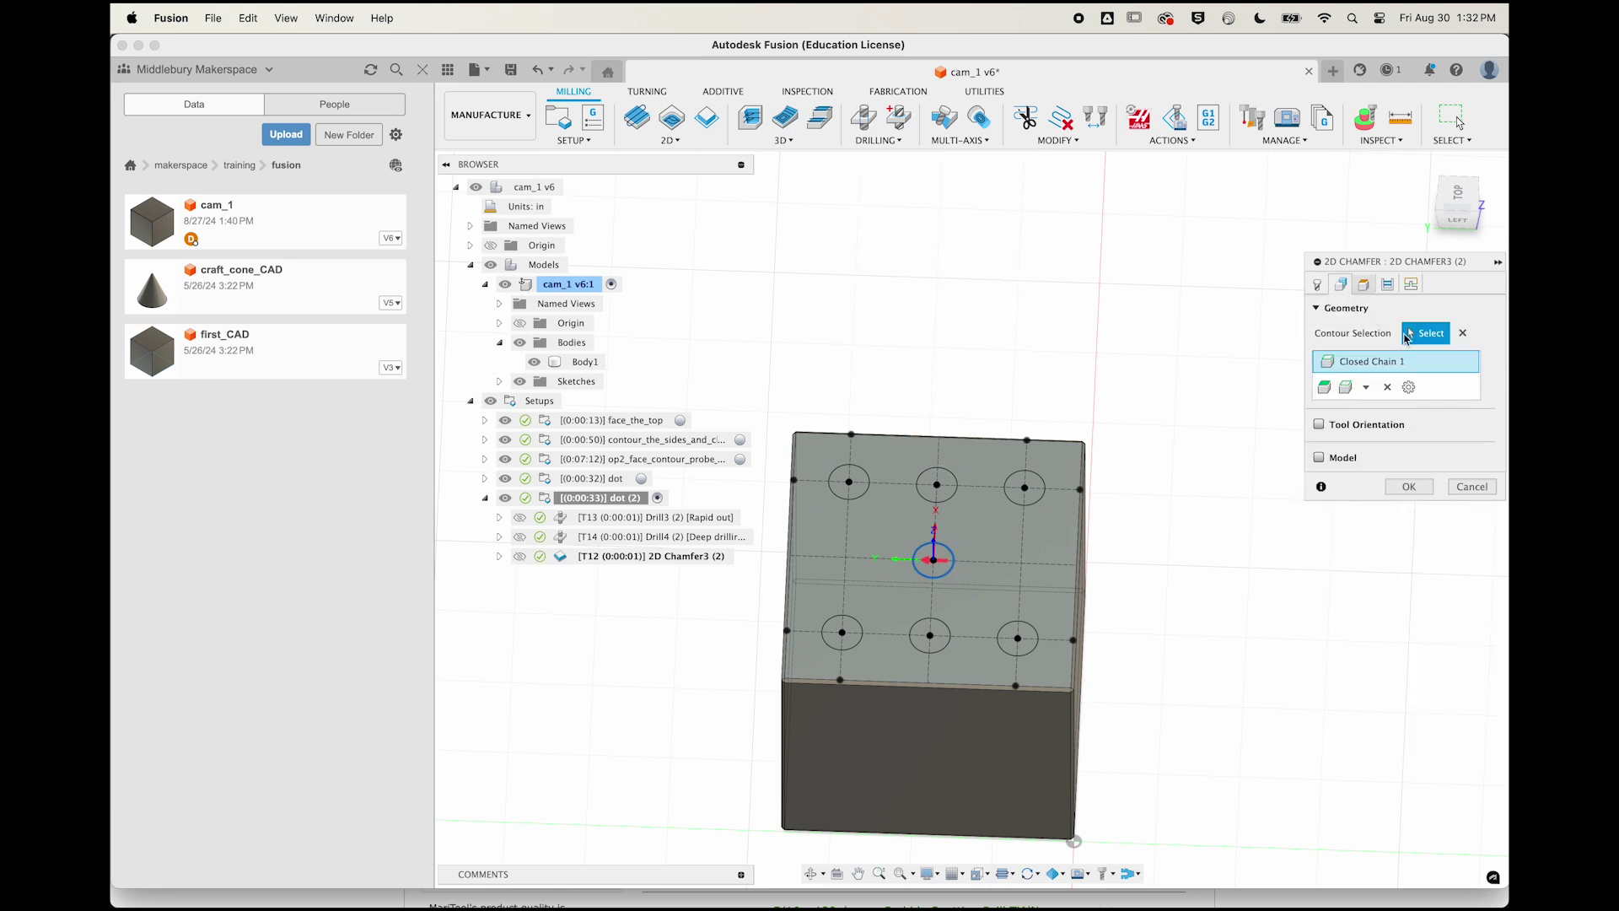
pyautogui.click(1387, 387)
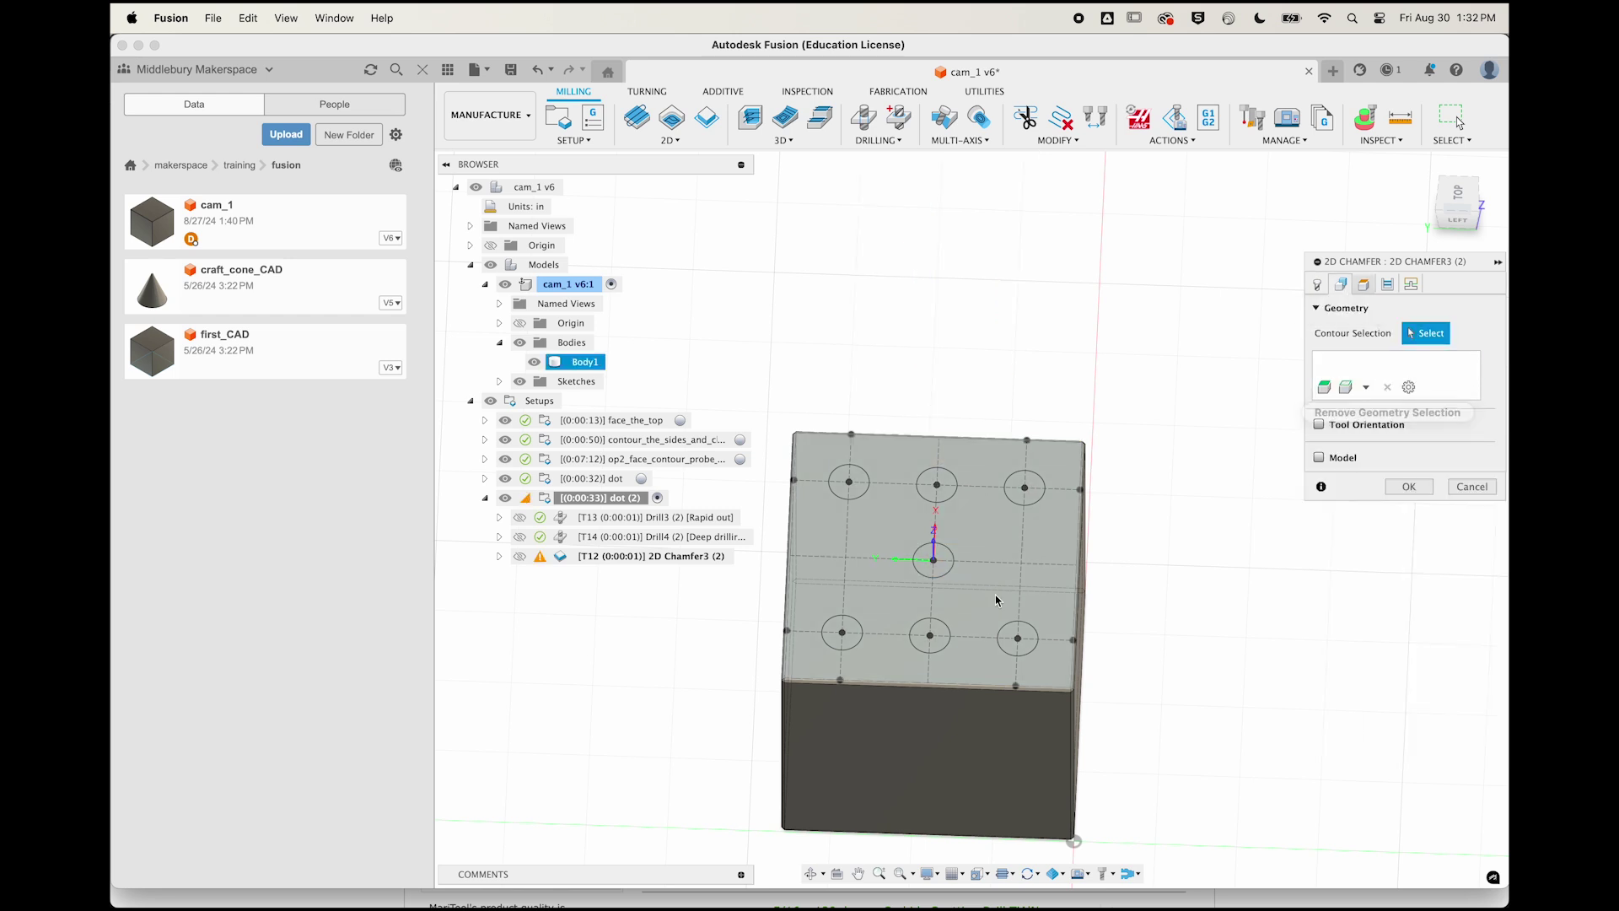
pyautogui.click(853, 647)
pyautogui.click(1037, 504)
pyautogui.click(1410, 509)
# Step: Simulate the whole dot (2) setup to check the drilling and chamfering of both dots
pyautogui.click(599, 497)
pyautogui.click(1168, 140)
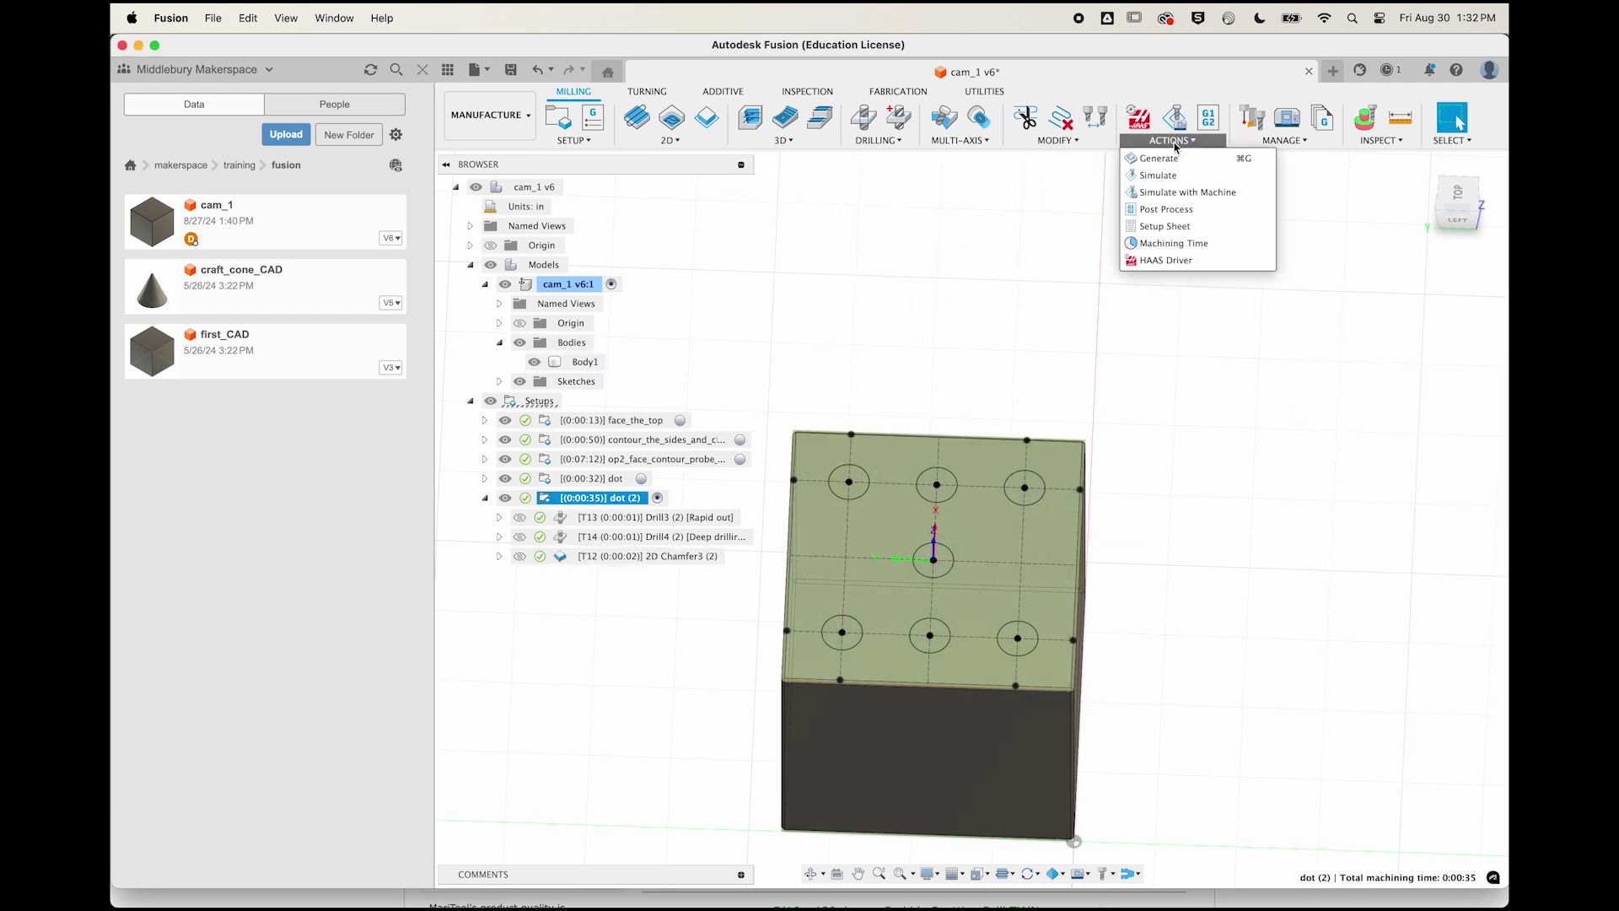
pyautogui.click(1163, 176)
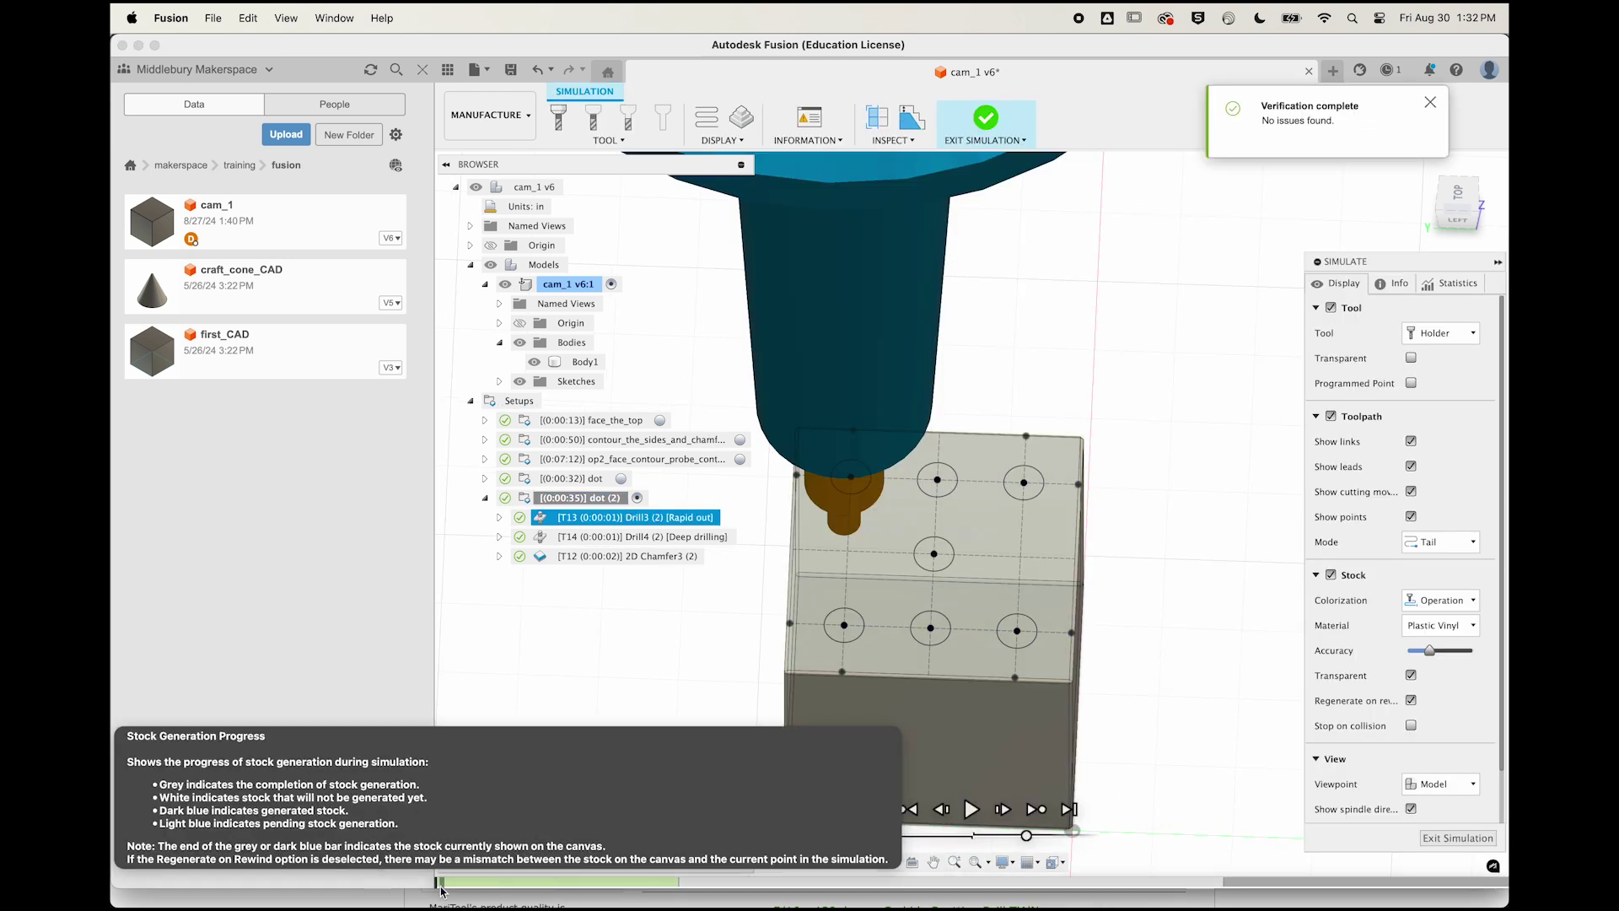
pyautogui.moveTo(438, 882); pyautogui.dragTo(1501, 882)
pyautogui.keyDown('shift'); pyautogui.scroll(-5, 1145, 591); pyautogui.keyUp('shift')
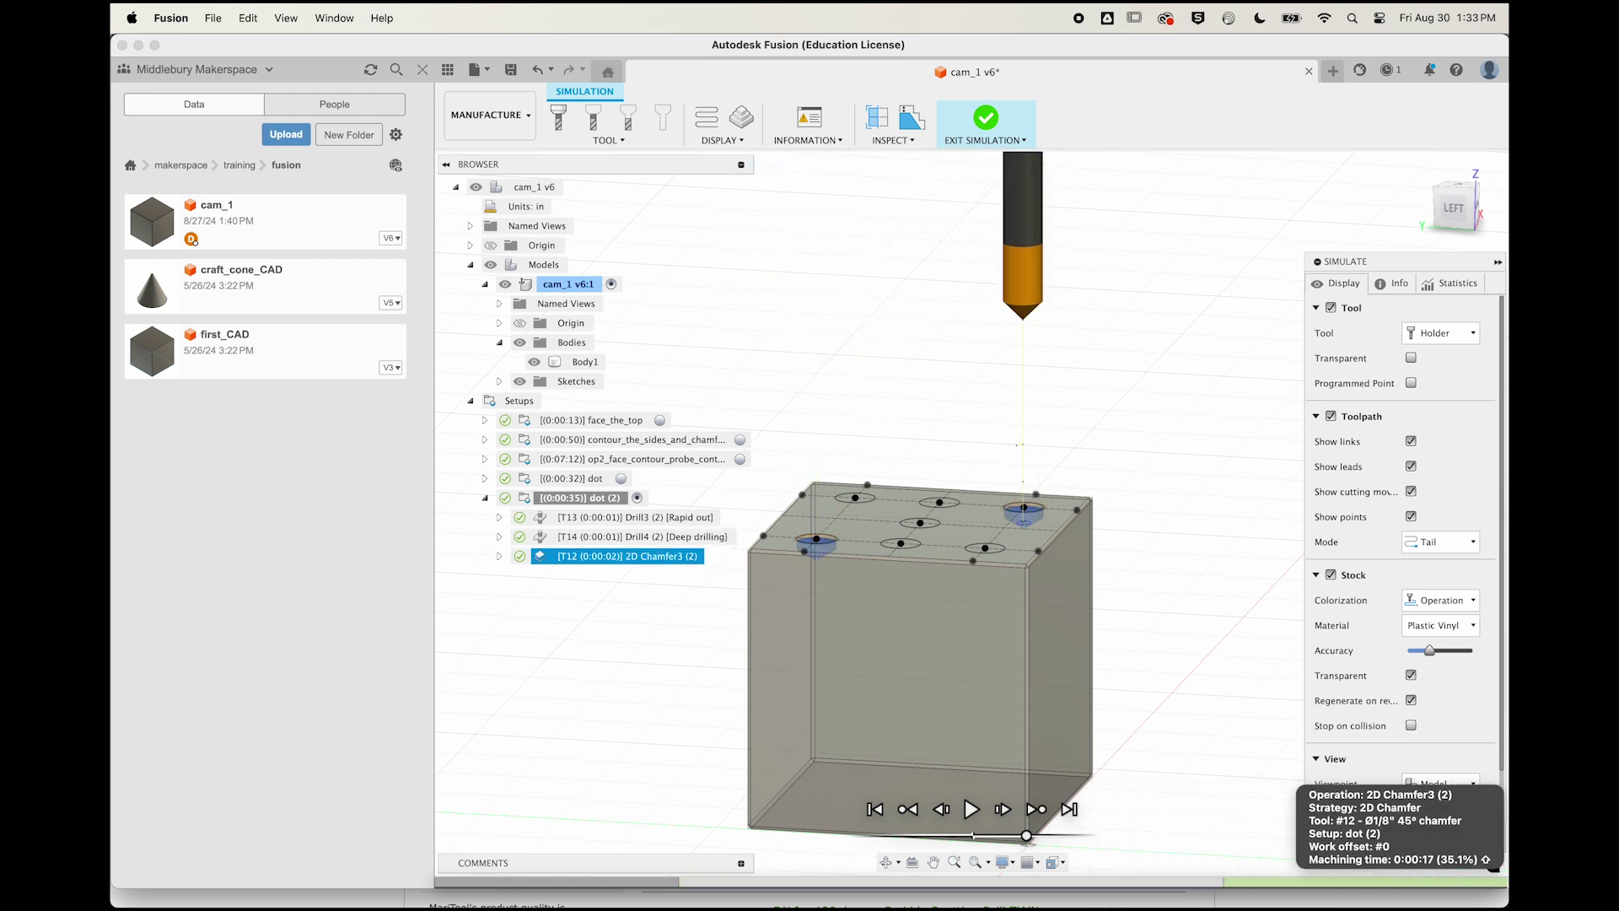
pyautogui.click(485, 497)
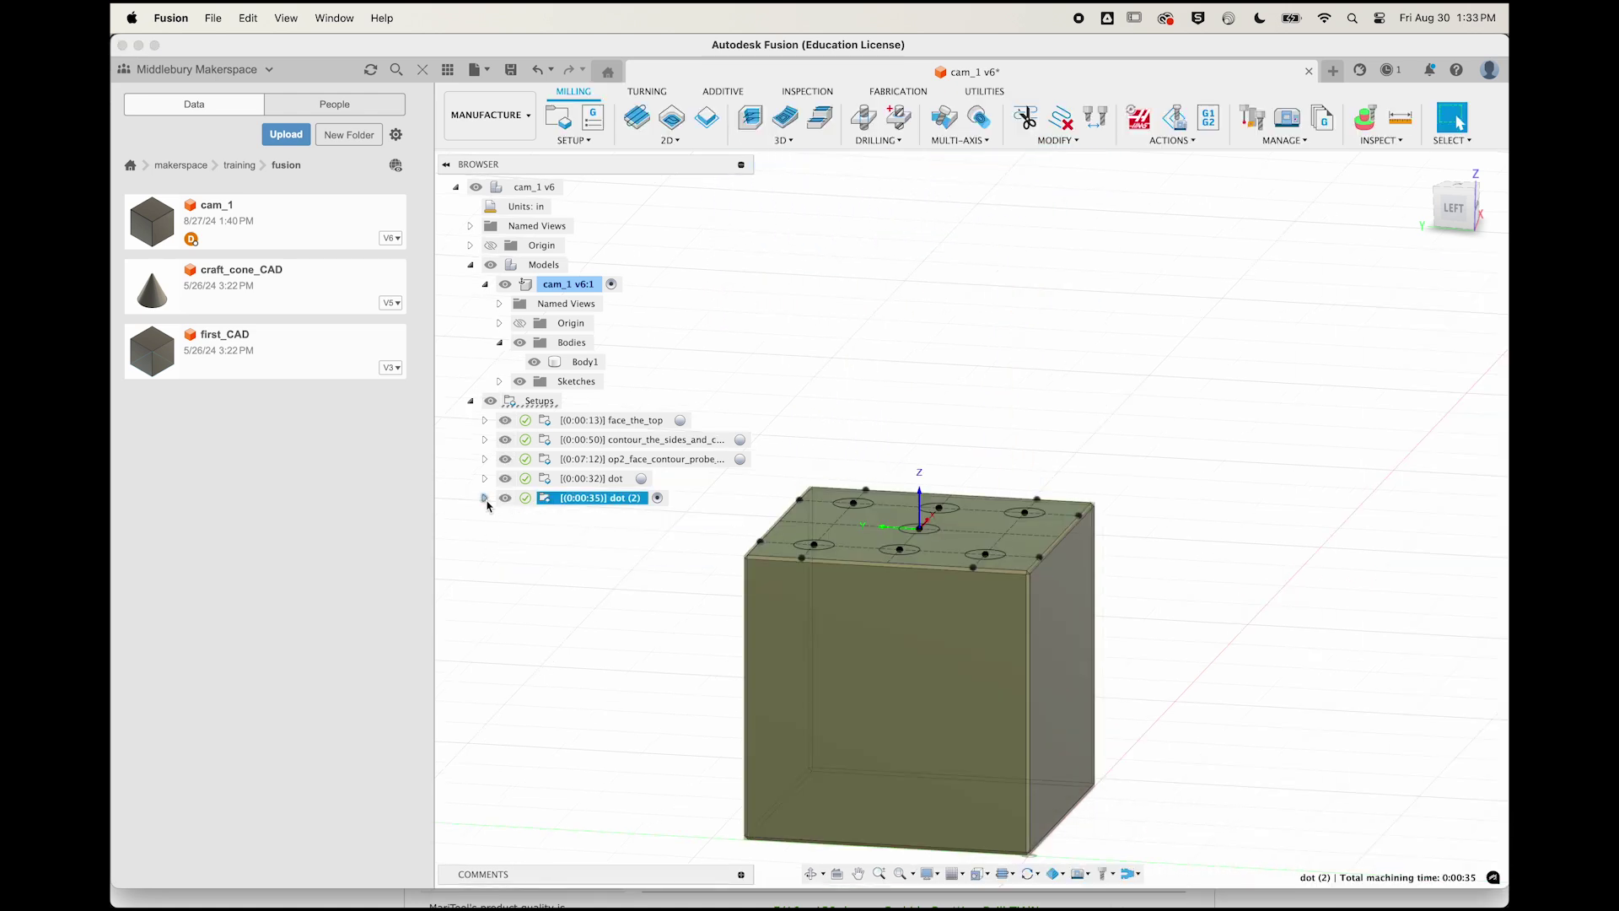
# Step: Set the dot setup's program number to 1011 and its WCS offset to 86
pyautogui.doubleClick(548, 481)
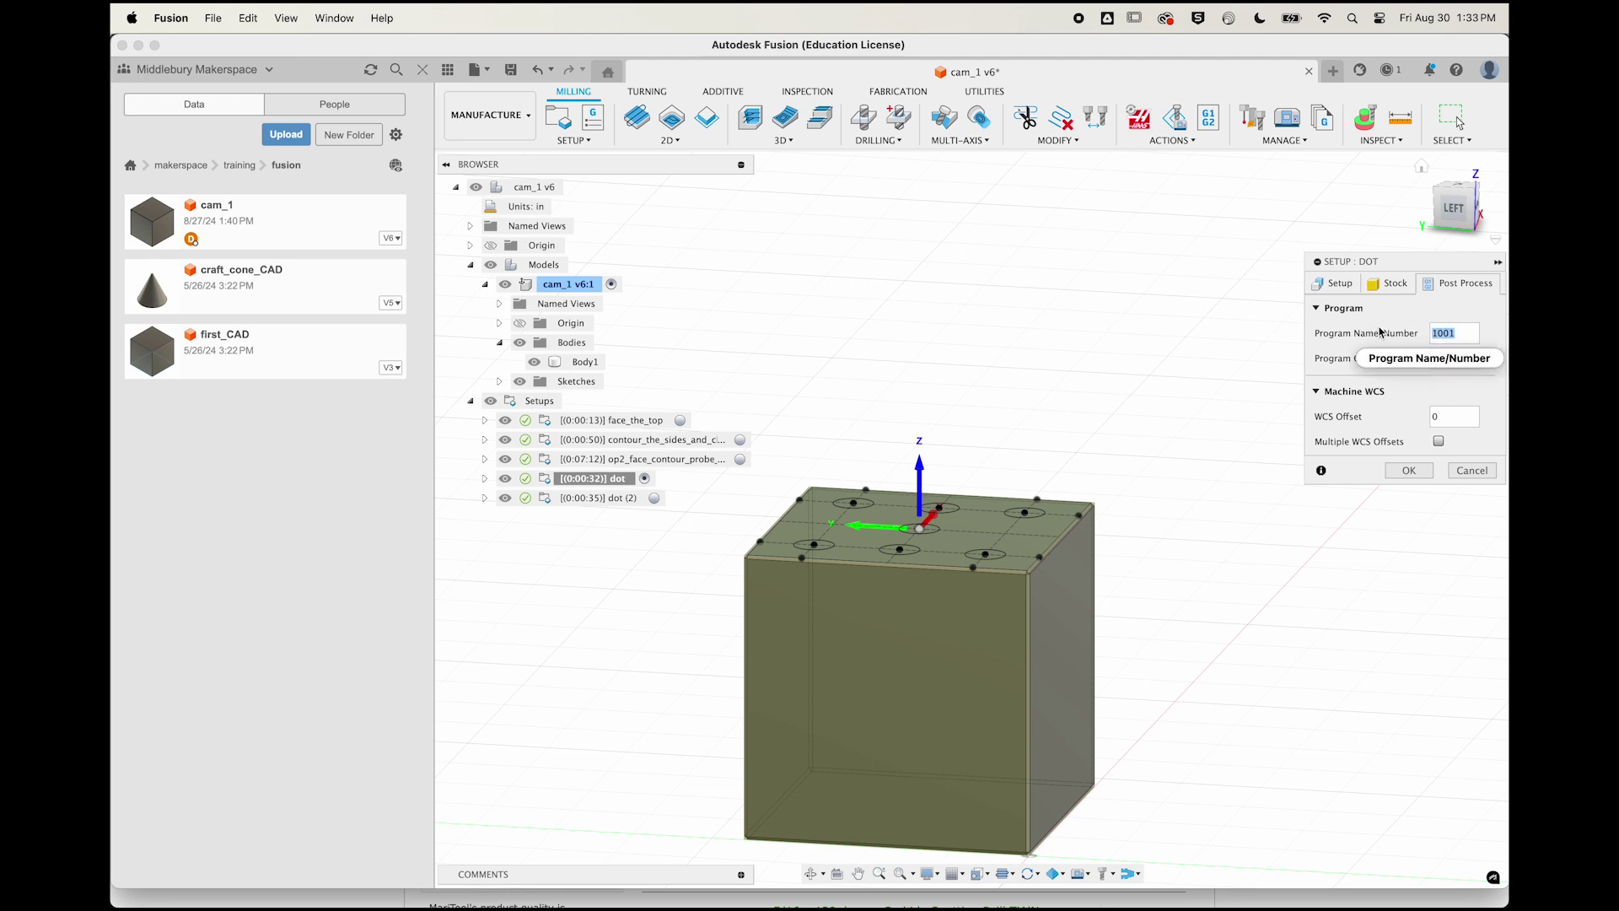
pyautogui.moveTo(1380, 333)
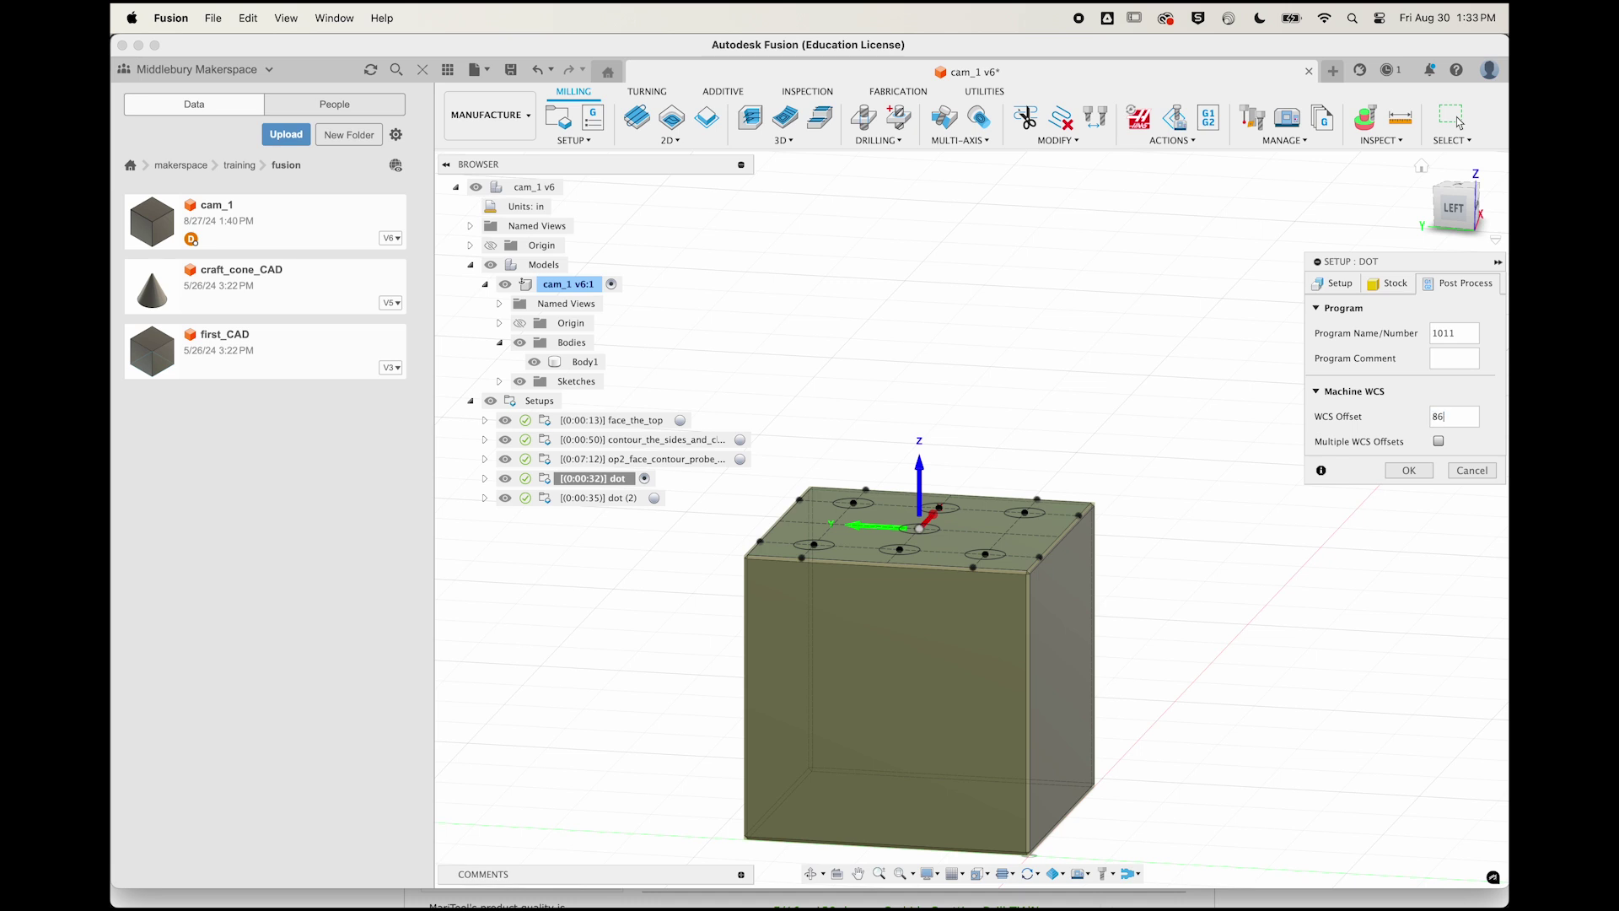
pyautogui.click(1404, 470)
# Step: Set the dot (2) setup's program number to 1012 and update its WCS offset
pyautogui.doubleClick(600, 497)
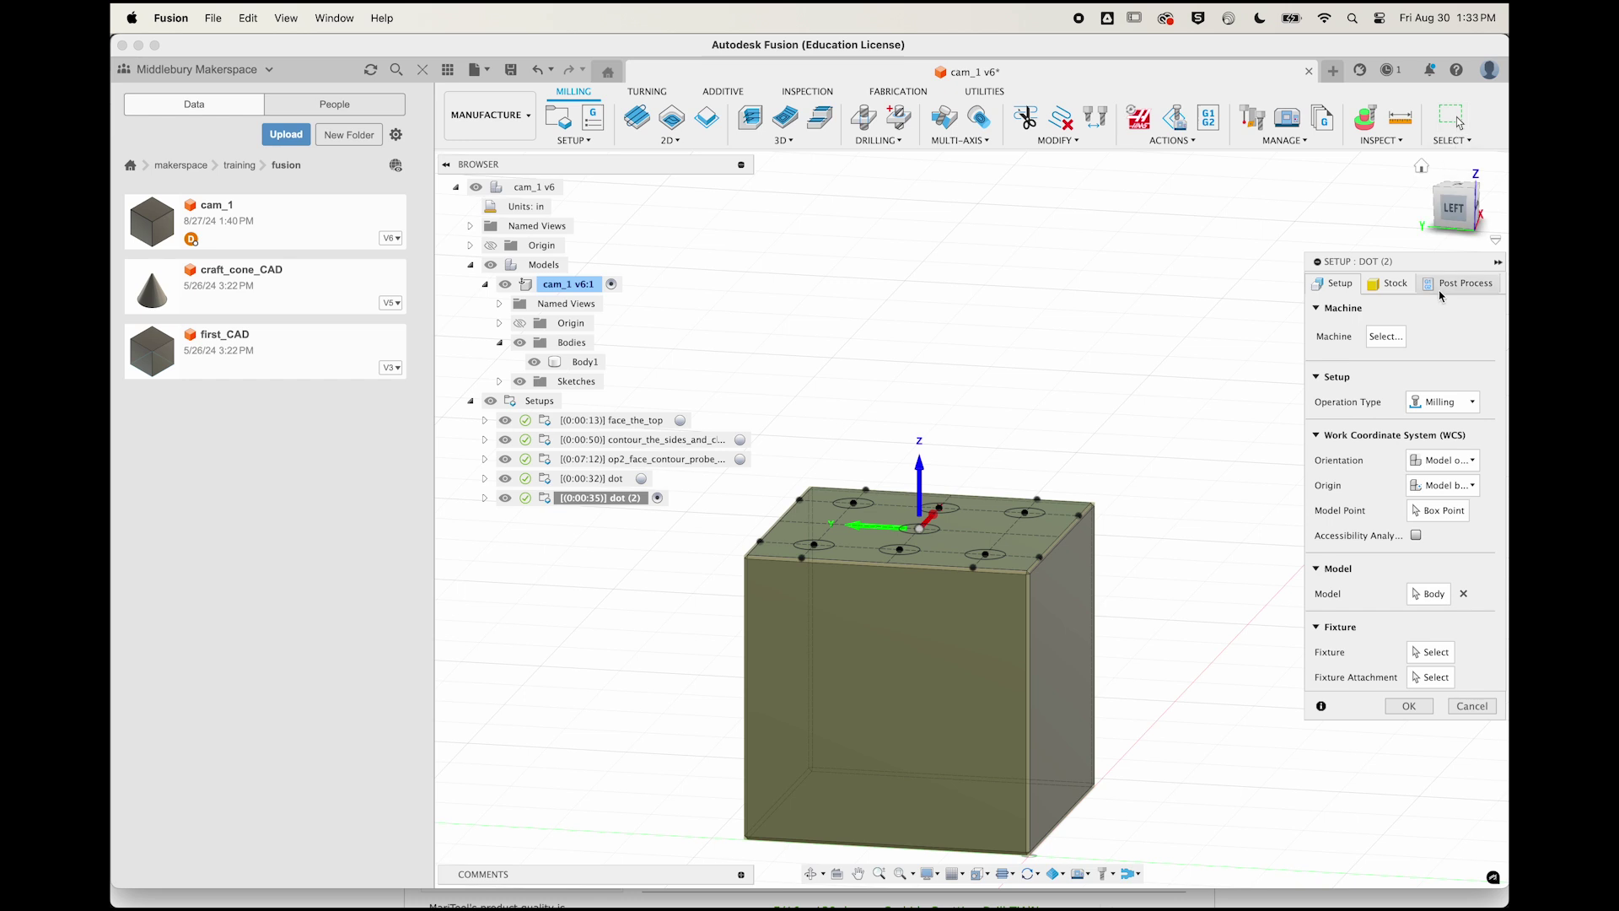
pyautogui.click(1441, 285)
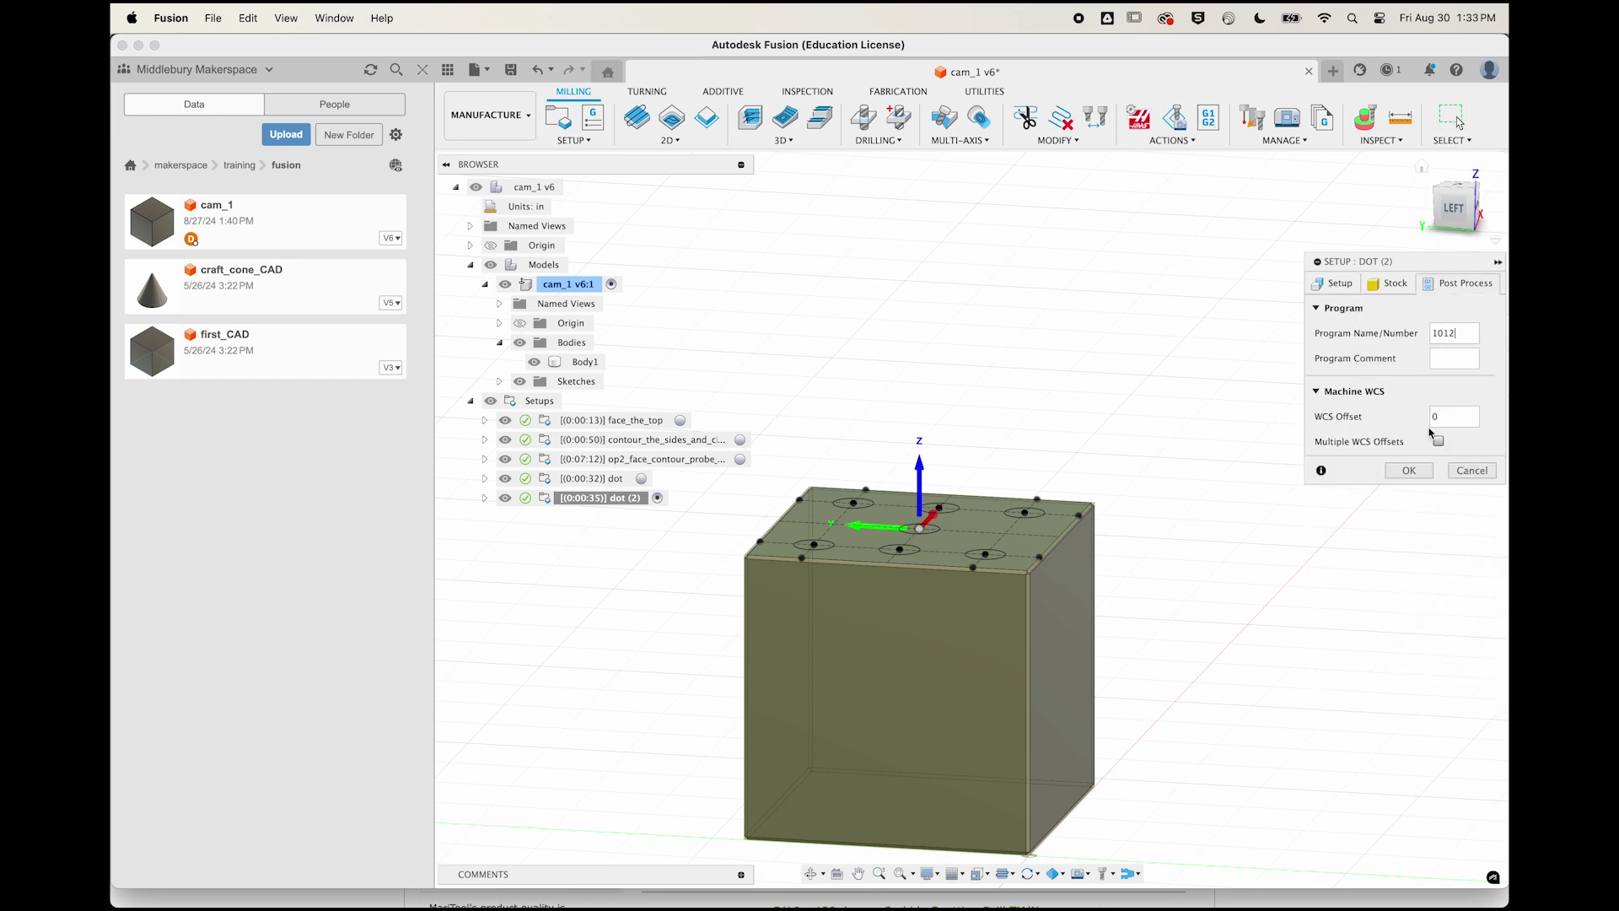
pyautogui.moveTo(1441, 417); pyautogui.dragTo(1414, 419)
pyautogui.click(1408, 471)
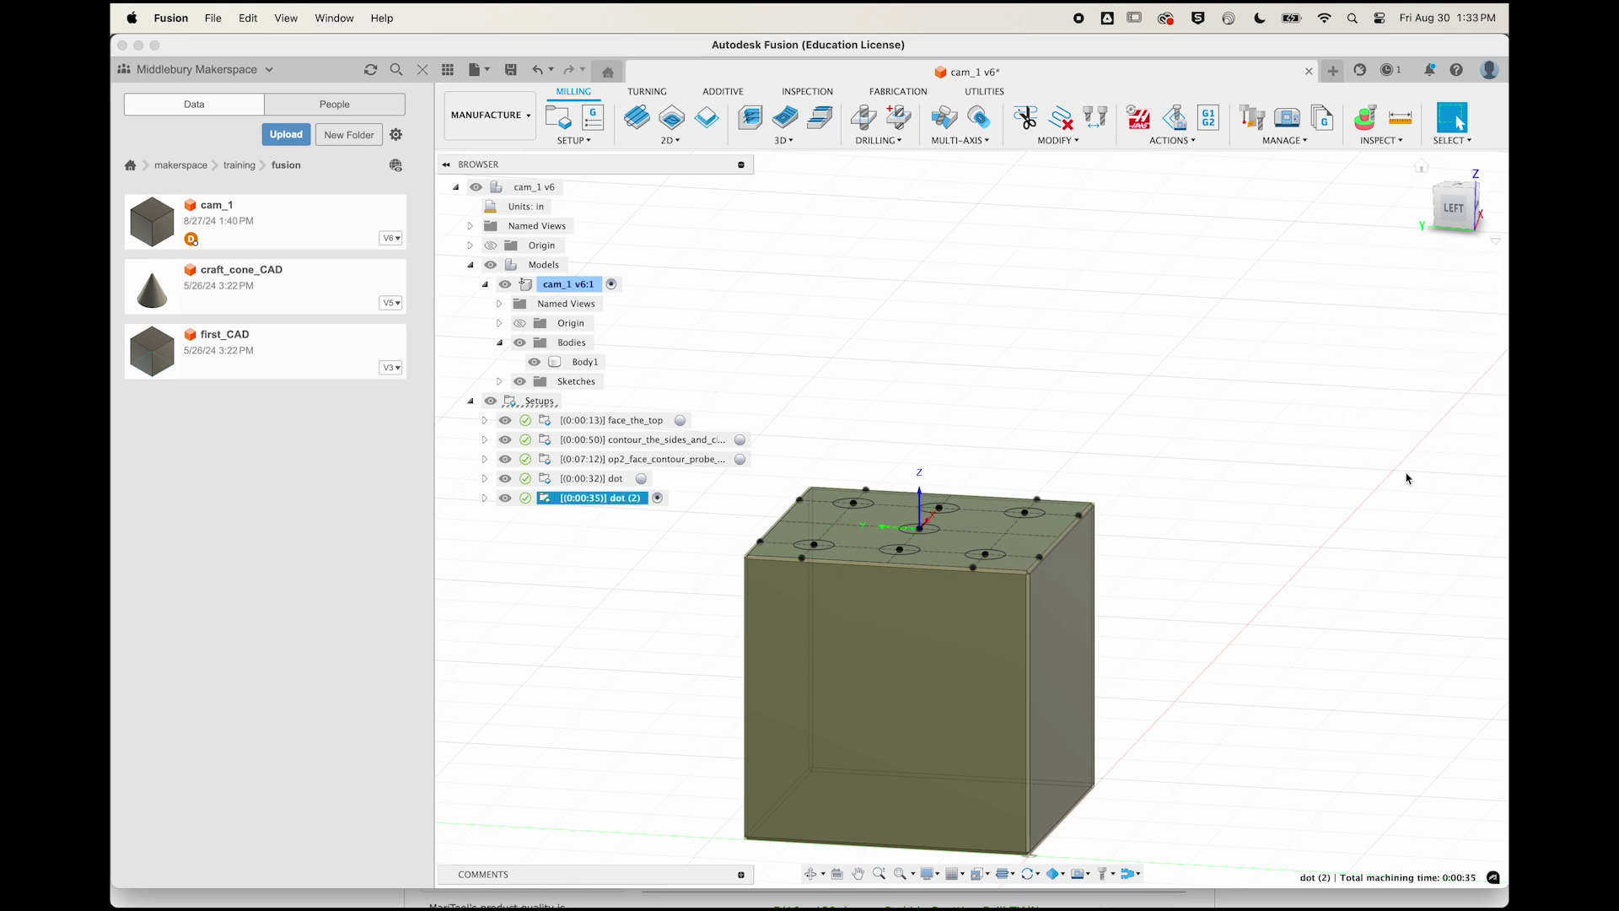
# Step: Duplicate the dot setup and place the copy, dot (3), after dot (2)
pyautogui.rightClick(548, 478)
pyautogui.click(584, 509)
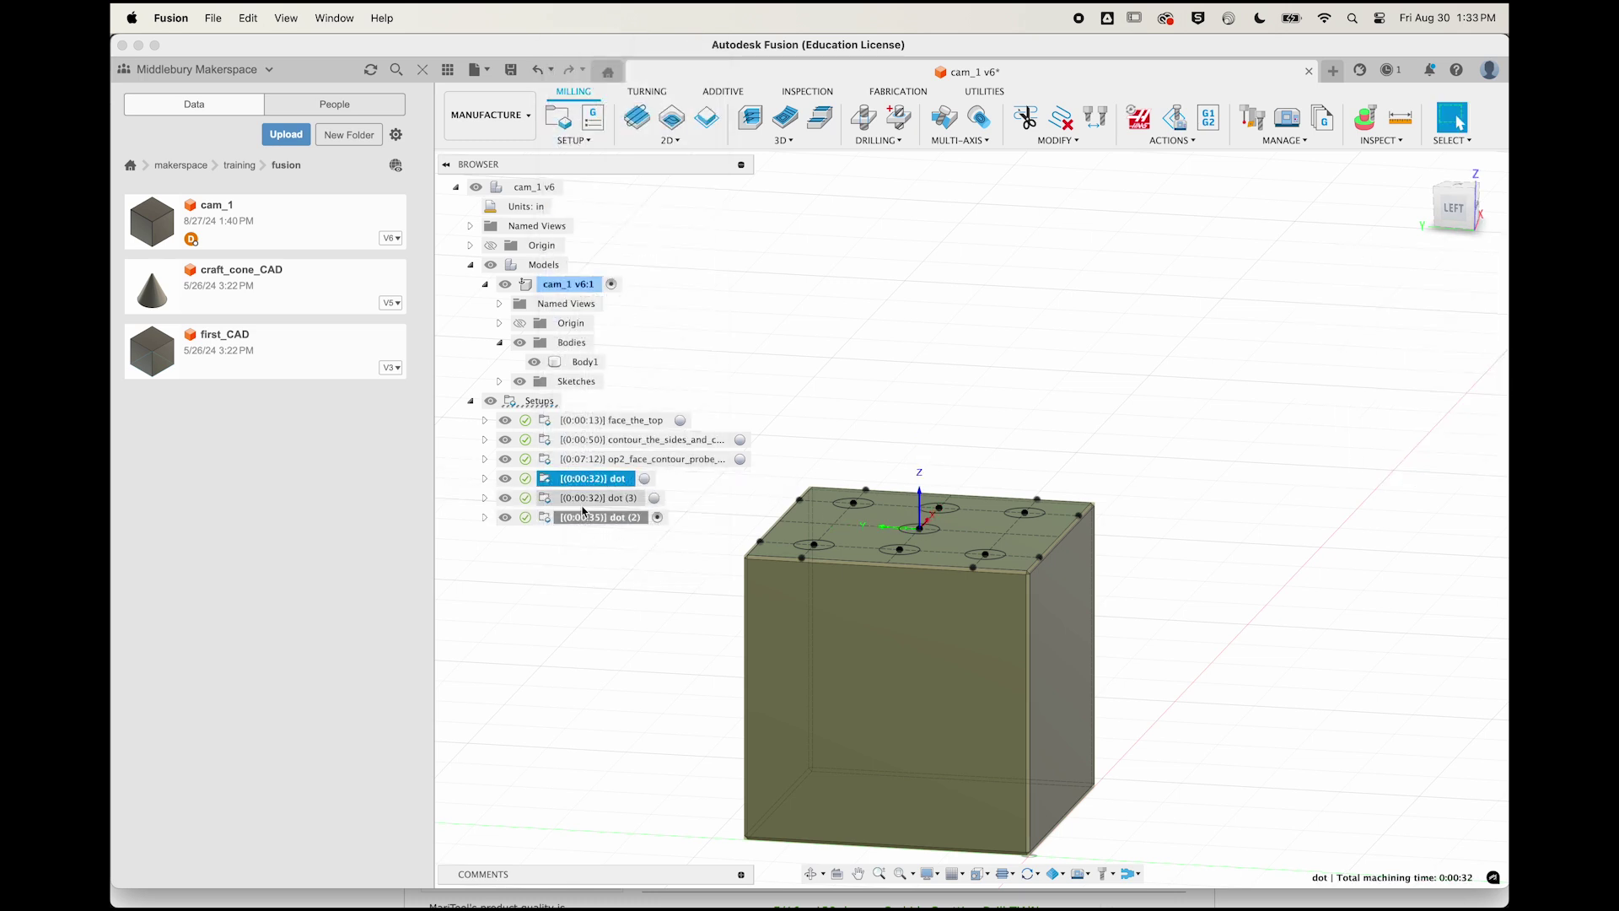
pyautogui.moveTo(554, 508); pyautogui.dragTo(550, 472)
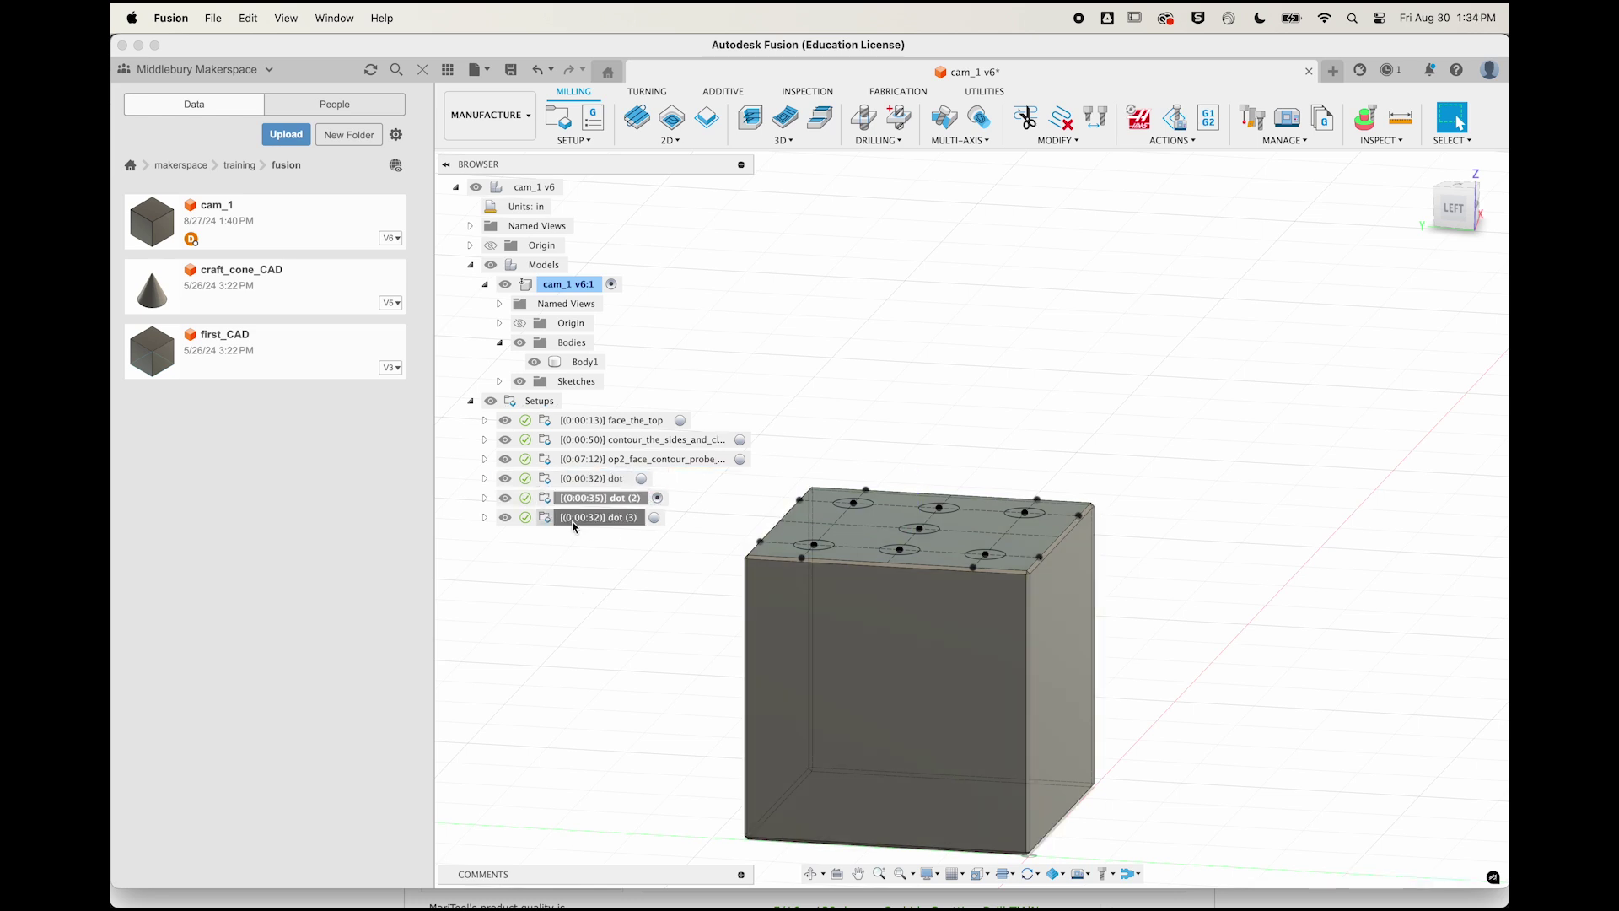
# Step: In the dot (3) setup, add the near-left and far-right corner circles to the center hole of Drill3 (3) and Drill4 (3)
pyautogui.click(485, 517)
pyautogui.doubleClick(561, 536)
pyautogui.click(1340, 284)
pyautogui.keyDown('shift'); pyautogui.moveTo(968, 484); pyautogui.dragTo(1011, 528, button='middle'); pyautogui.keyUp('shift')
pyautogui.click(842, 654)
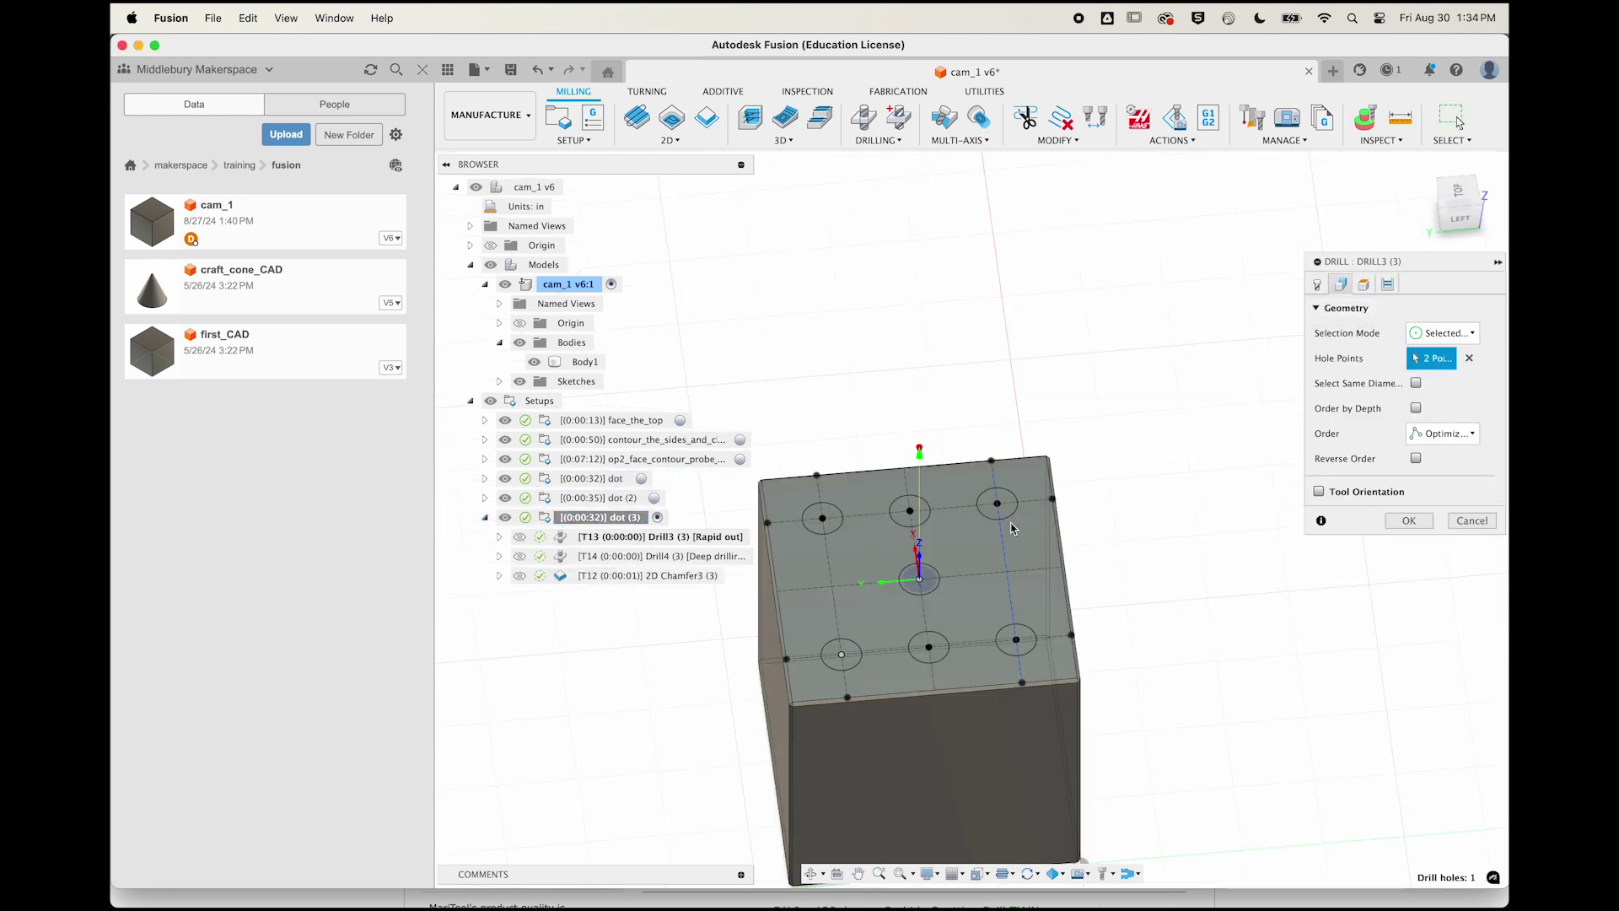
pyautogui.click(1407, 520)
pyautogui.doubleClick(649, 556)
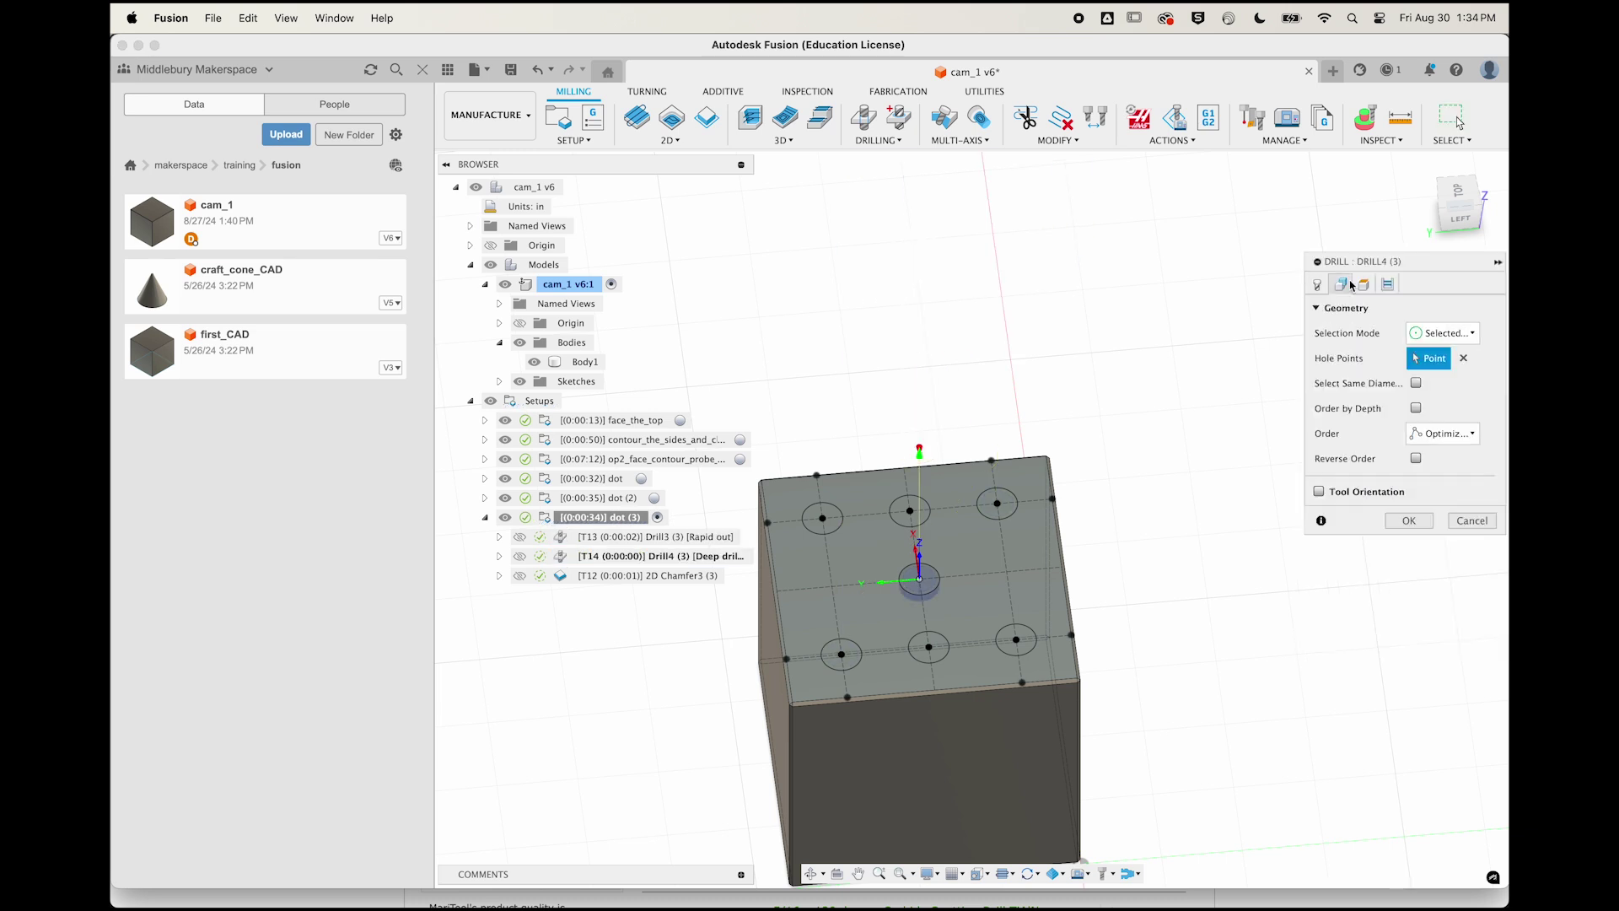
pyautogui.click(1407, 520)
# Step: Add the same two corner circles to 2D Chamfer3 (3)'s center contour and simulate the dot (3) setup
pyautogui.doubleClick(649, 575)
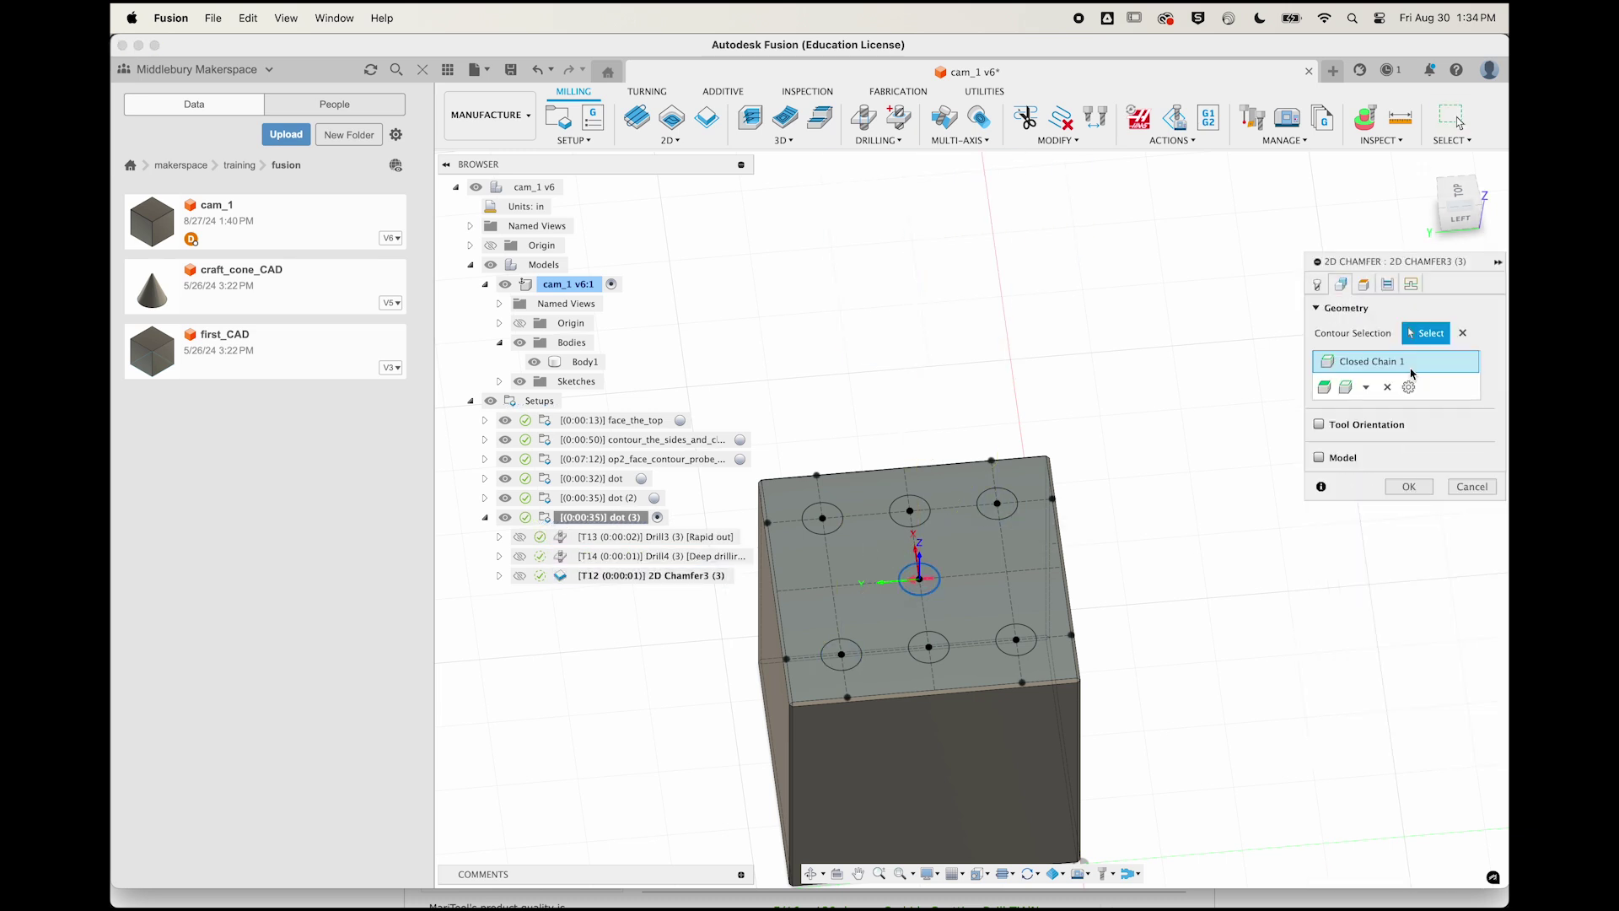
pyautogui.click(1008, 507)
pyautogui.click(1409, 530)
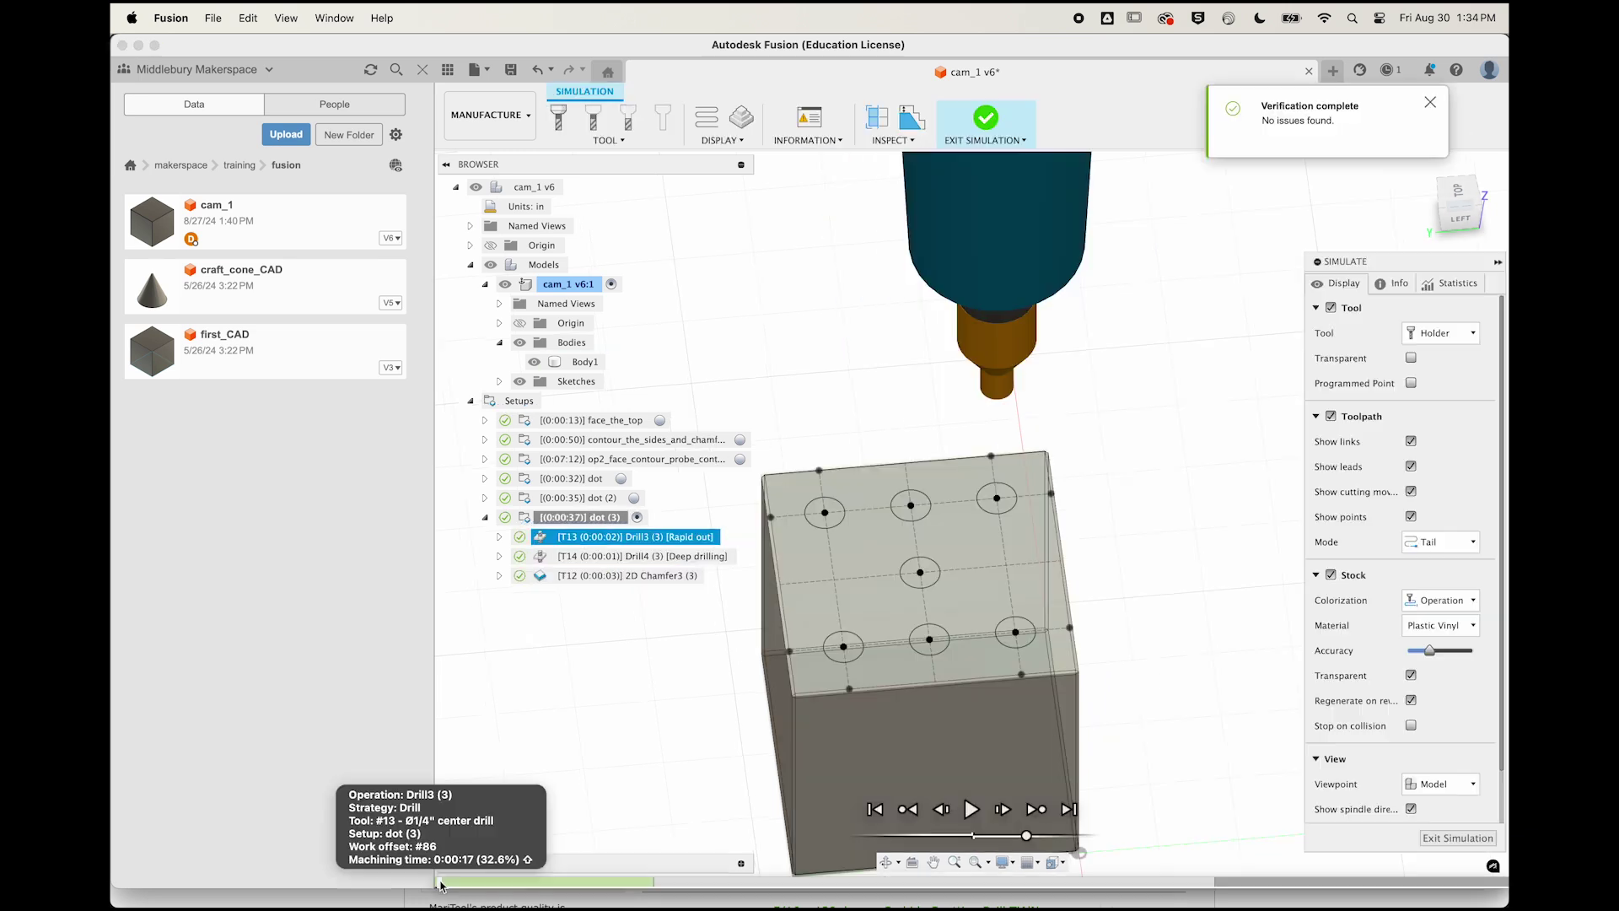
pyautogui.moveTo(443, 877); pyautogui.dragTo(1467, 844)
pyautogui.click(1444, 840)
# Step: Duplicate the dot setup three times
pyautogui.click(573, 478)
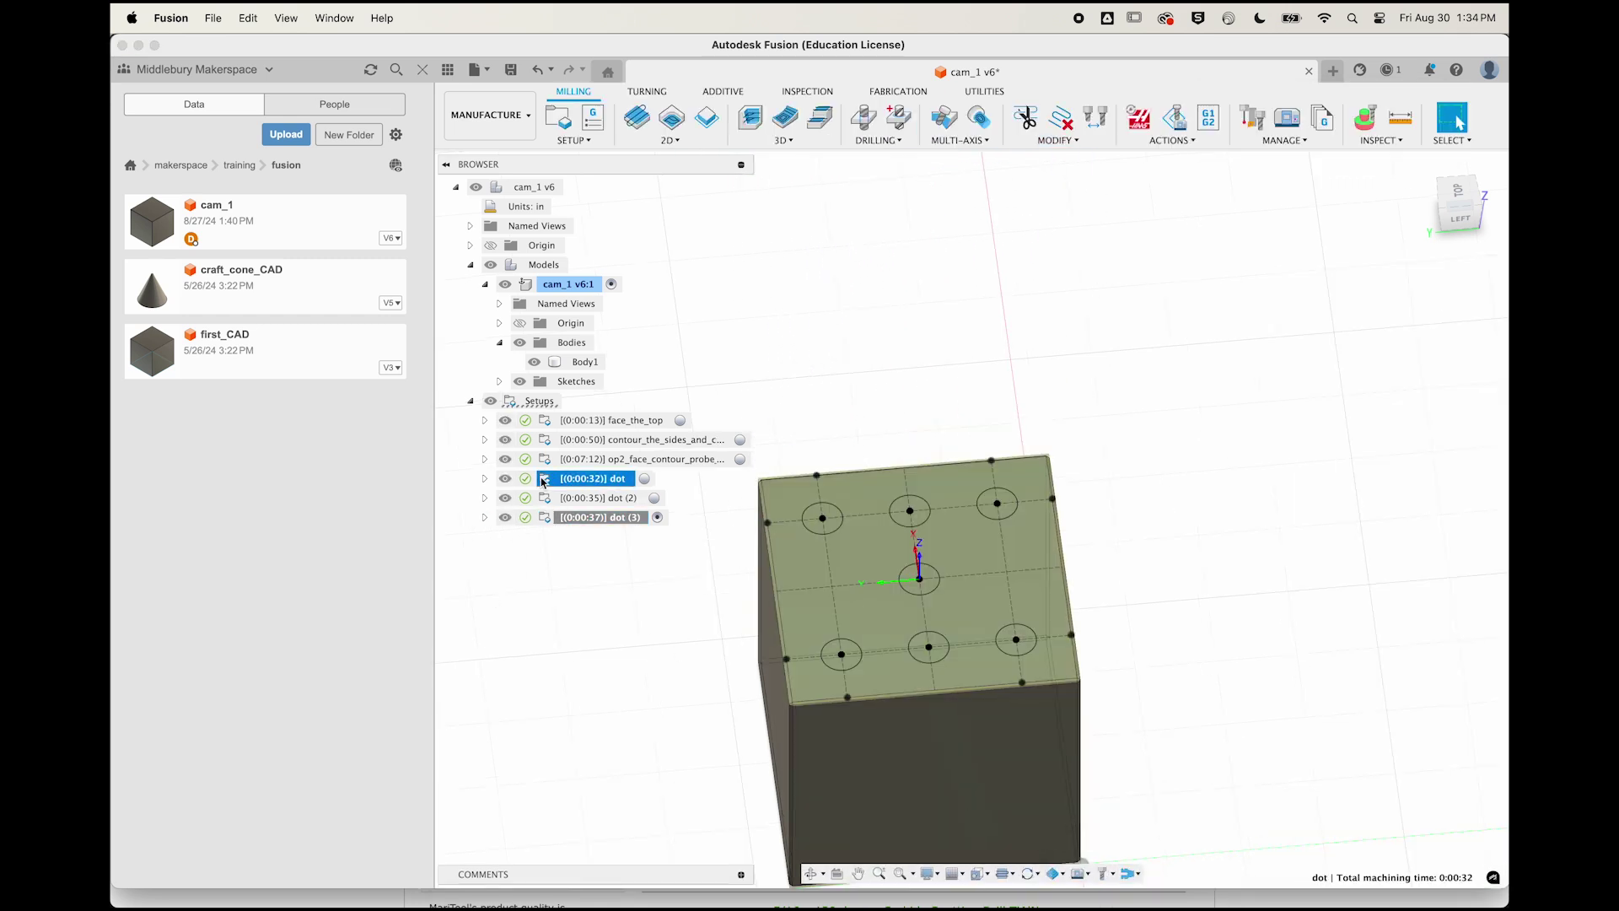
pyautogui.rightClick(544, 480)
pyautogui.click(546, 486)
pyautogui.rightClick(546, 484)
pyautogui.click(567, 450)
pyautogui.rightClick(546, 481)
pyautogui.click(567, 450)
# Step: Reorder the setups so that dot (4), dot (5) and dot (6) follow dot (3)
pyautogui.click(548, 539)
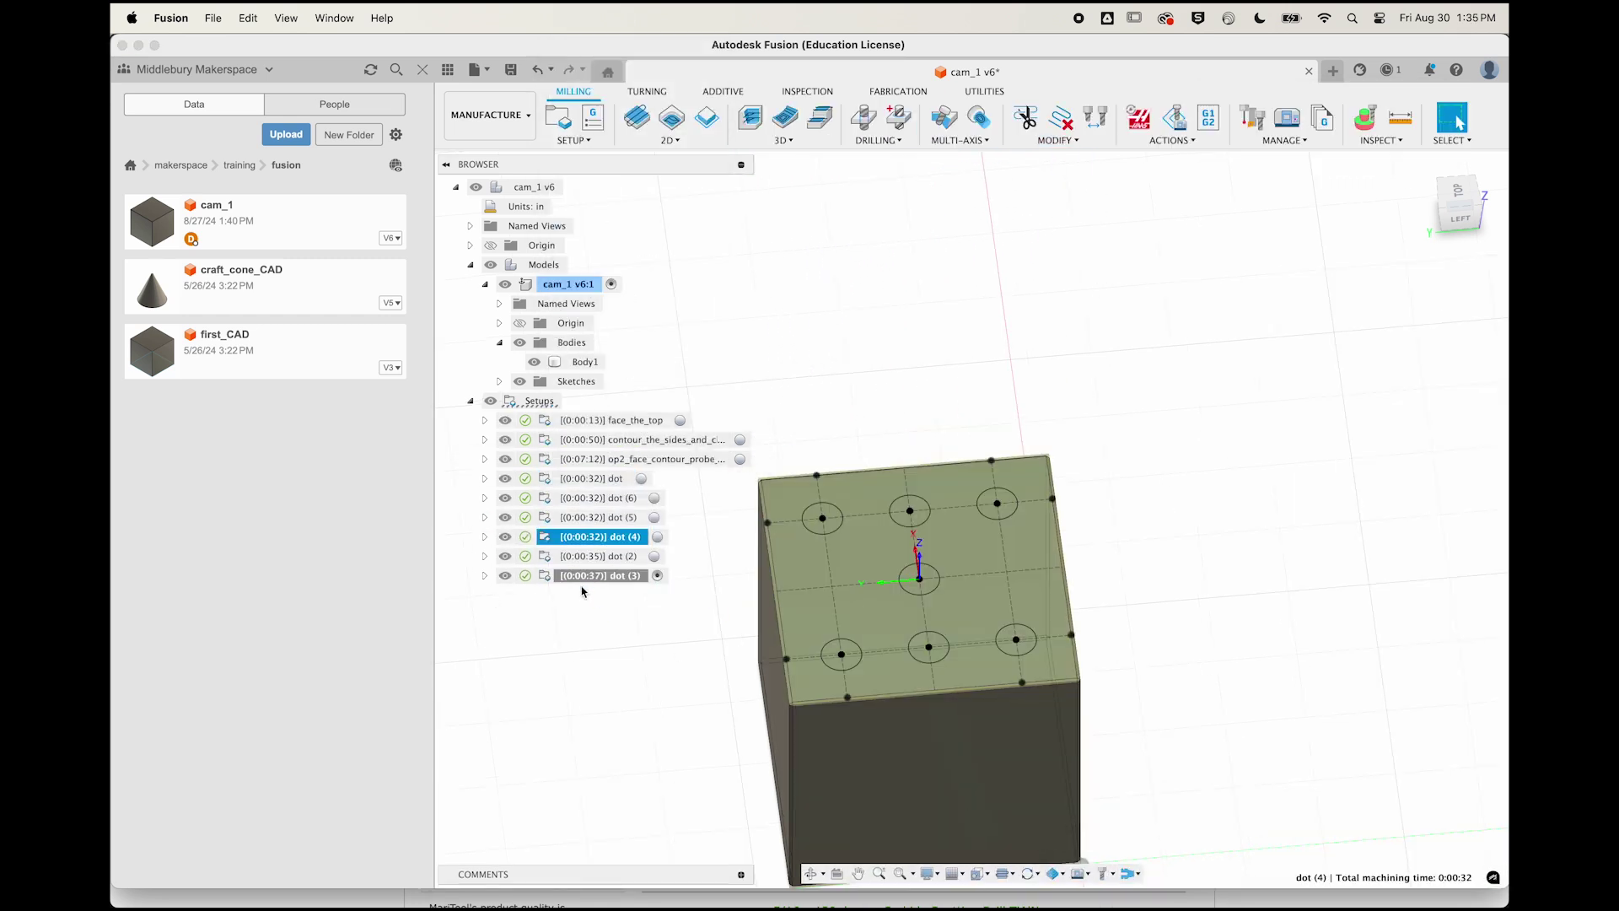
pyautogui.moveTo(581, 591); pyautogui.dragTo(575, 587)
pyautogui.moveTo(548, 517); pyautogui.dragTo(549, 587)
# Step: Update the post-process program numbers of the dot (4), dot (5) and dot (6) setups
pyautogui.doubleClick(547, 539)
pyautogui.click(1456, 283)
pyautogui.click(1463, 334)
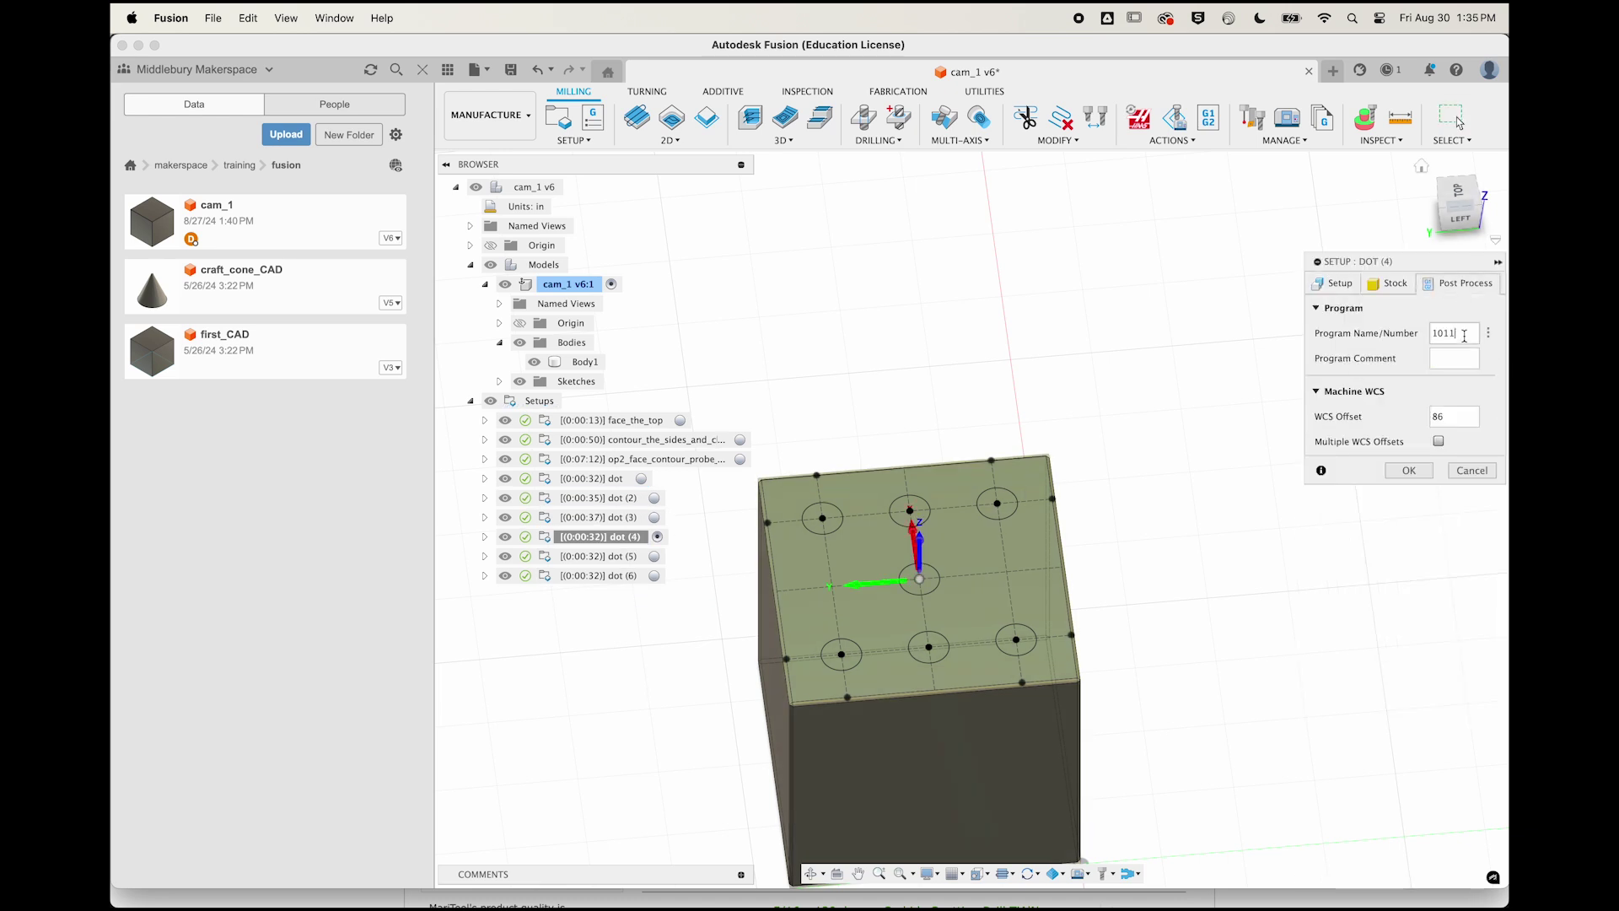
pyautogui.click(1408, 469)
pyautogui.doubleClick(550, 557)
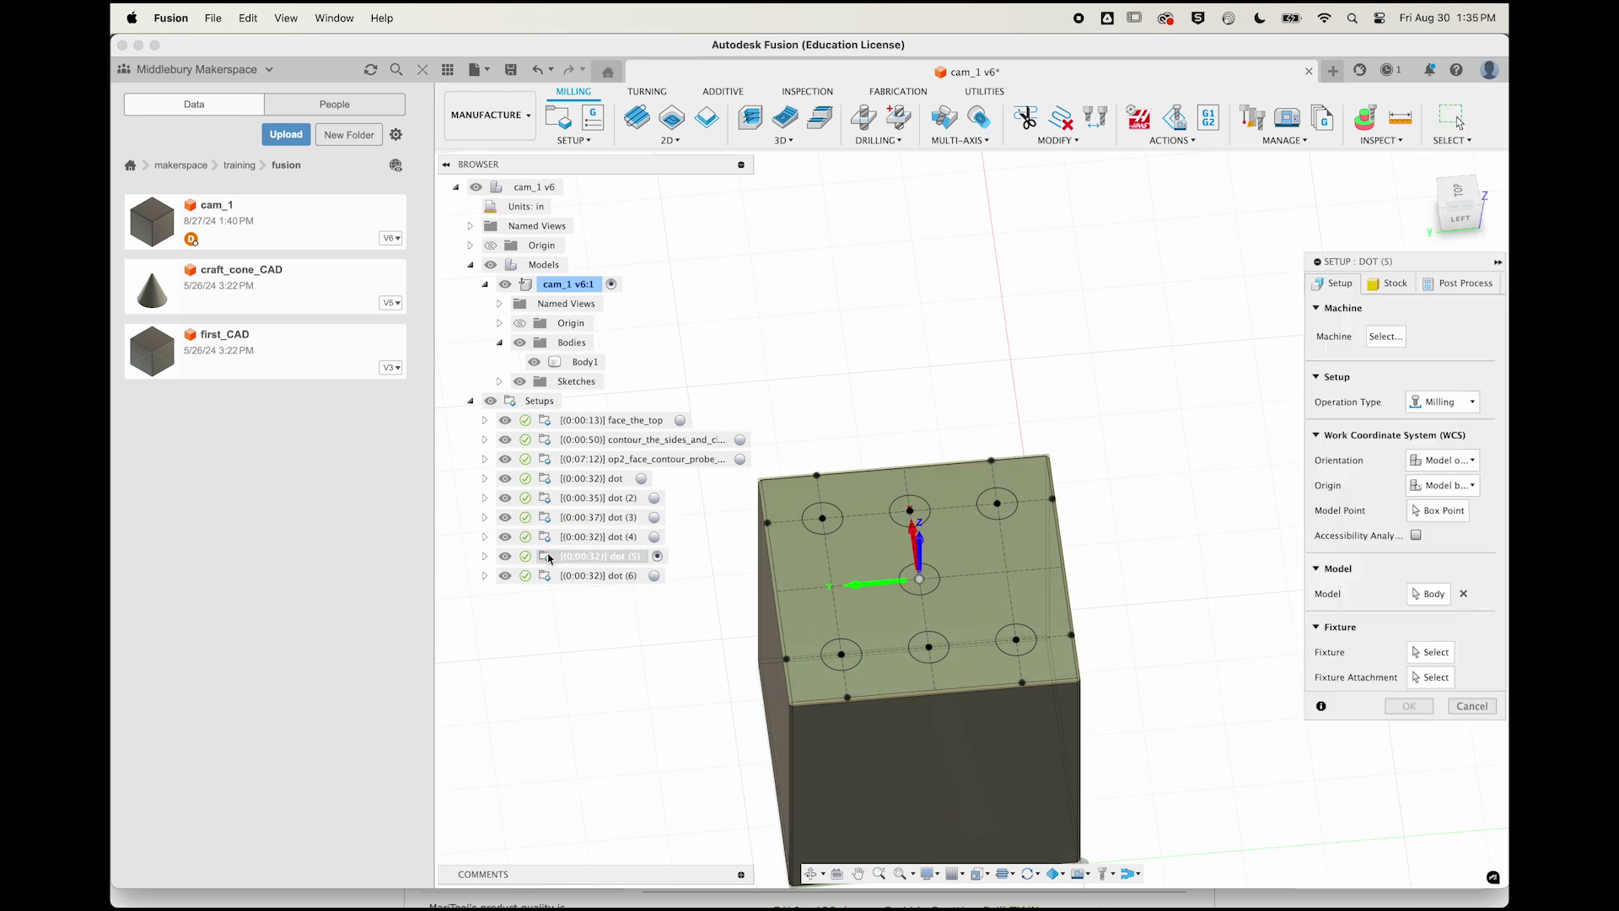
pyautogui.click(1457, 284)
pyautogui.click(1408, 469)
pyautogui.doubleClick(548, 575)
pyautogui.click(1457, 283)
pyautogui.click(1408, 470)
pyautogui.doubleClick(557, 537)
pyautogui.press('Escape')
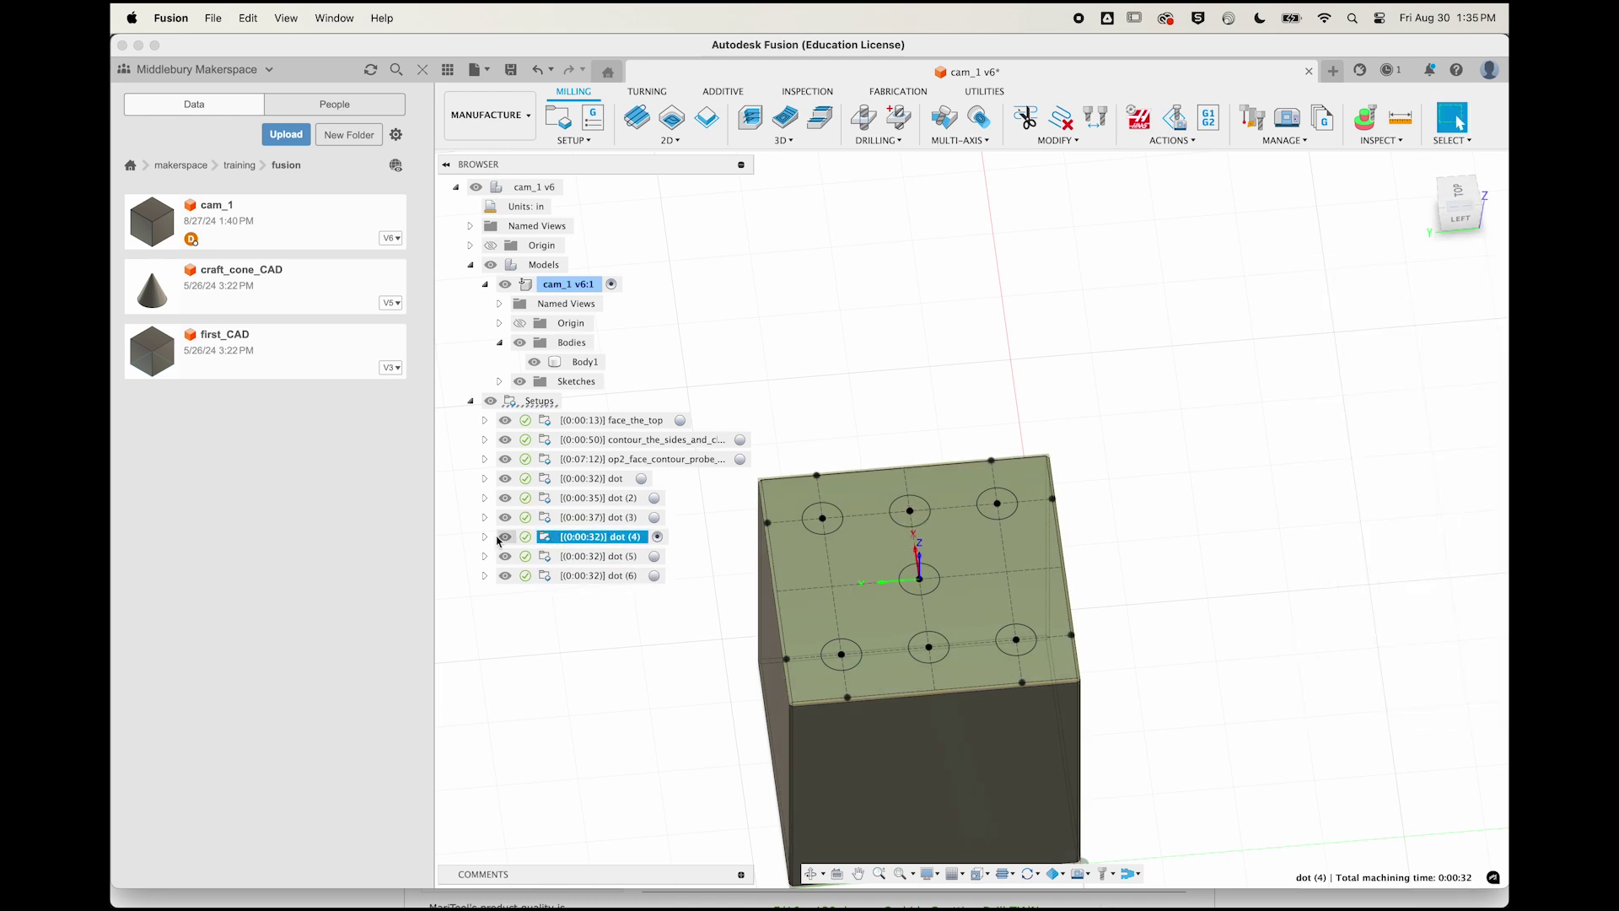
# Step: In the dot (4) setup, replace Drill3 (4)'s center hole point with the four corner circles of the top face
pyautogui.click(485, 536)
pyautogui.click(485, 614)
pyautogui.click(485, 692)
pyautogui.doubleClick(560, 557)
pyautogui.click(1340, 284)
pyautogui.click(1465, 357)
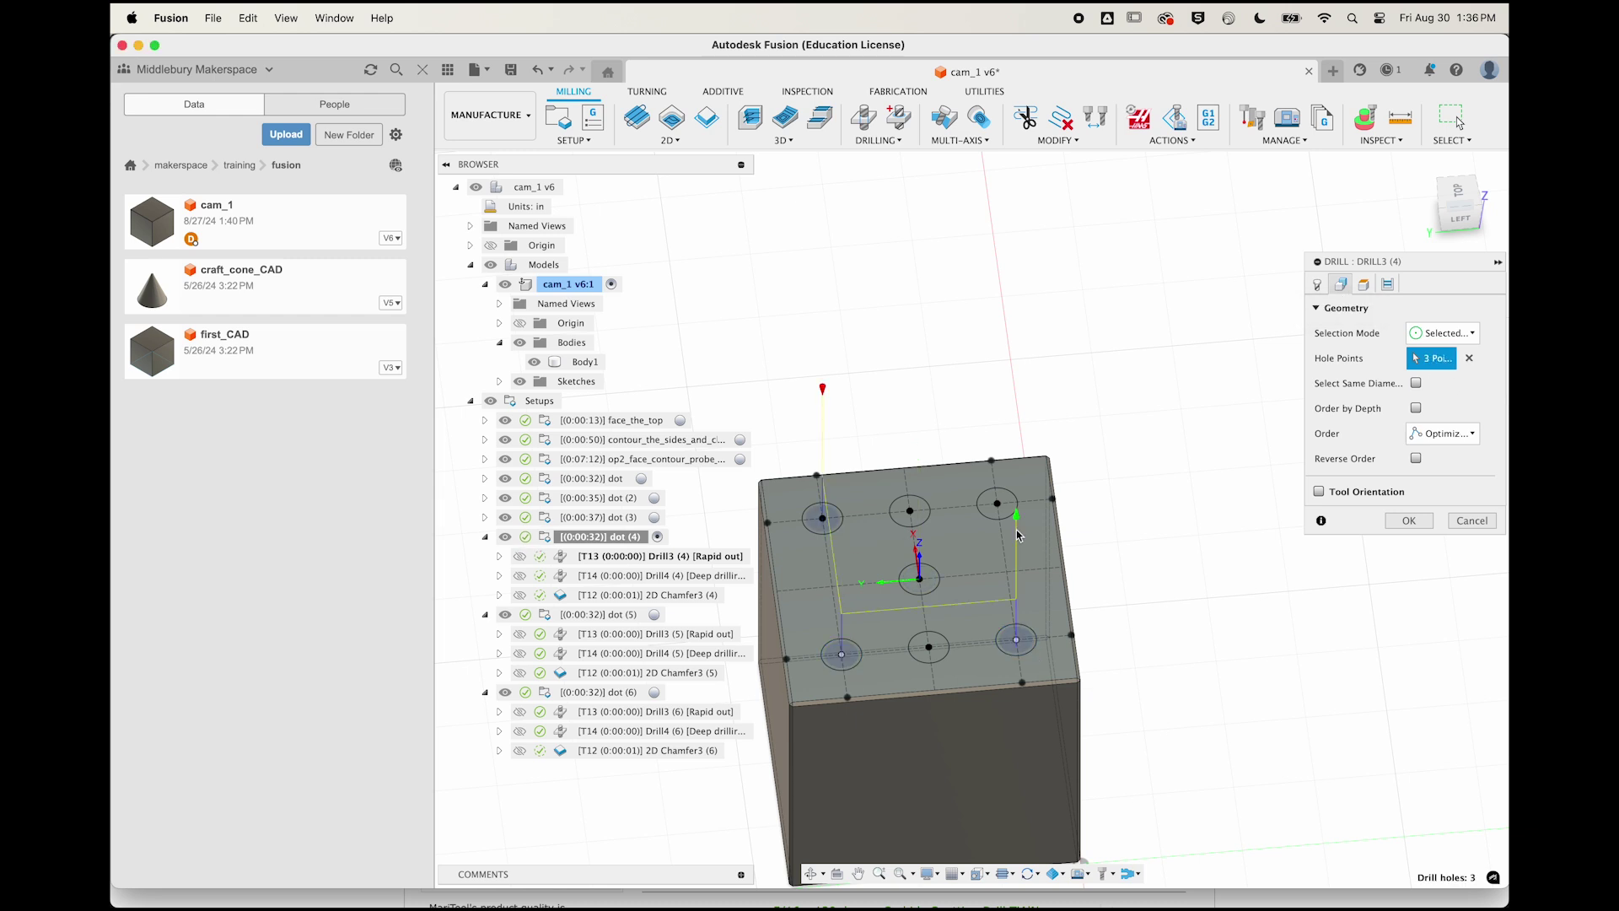
# Step: Replace Drill4 (4)'s center hole point with the four corner circles
pyautogui.doubleClick(560, 577)
pyautogui.click(1340, 284)
pyautogui.click(1468, 357)
pyautogui.click(822, 518)
pyautogui.click(840, 654)
pyautogui.click(1015, 639)
pyautogui.click(997, 503)
pyautogui.click(1408, 520)
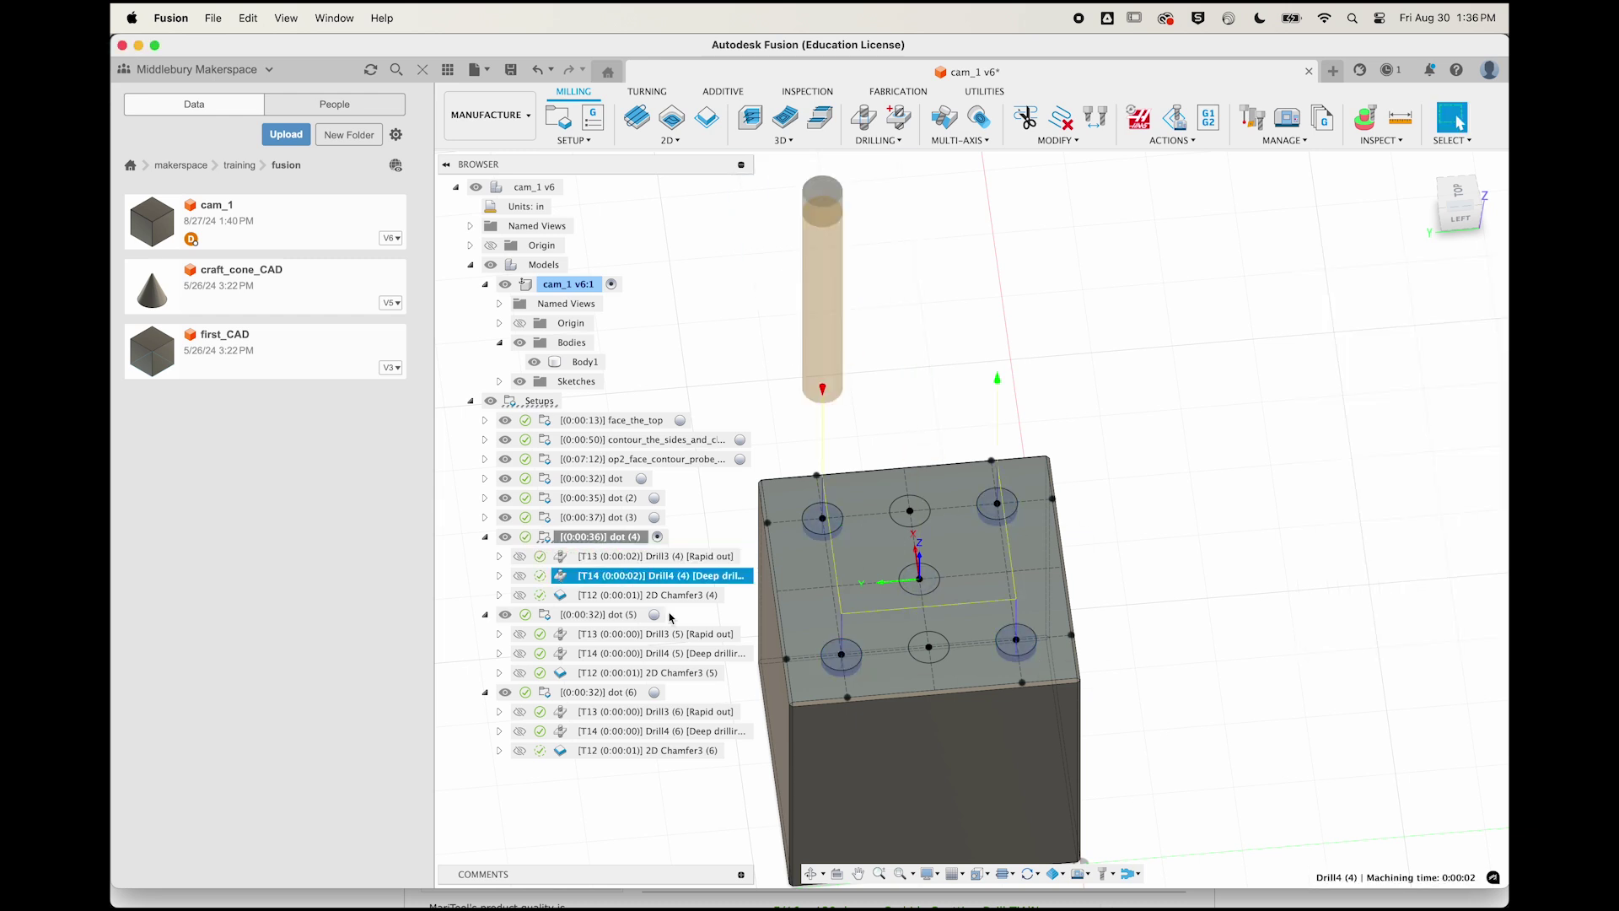
# Step: Replace 2D Chamfer3 (4)'s center contour with the four corner circles
pyautogui.click(1462, 332)
pyautogui.click(834, 529)
pyautogui.click(858, 664)
pyautogui.click(1031, 649)
pyautogui.click(1012, 513)
pyautogui.click(1408, 554)
# Step: In the dot (5) setup, add the four corner circles to the center dot in Drill3 (5), Drill4 (5) and 2D Chamfer3 (5)
pyautogui.click(484, 536)
pyautogui.doubleClick(560, 575)
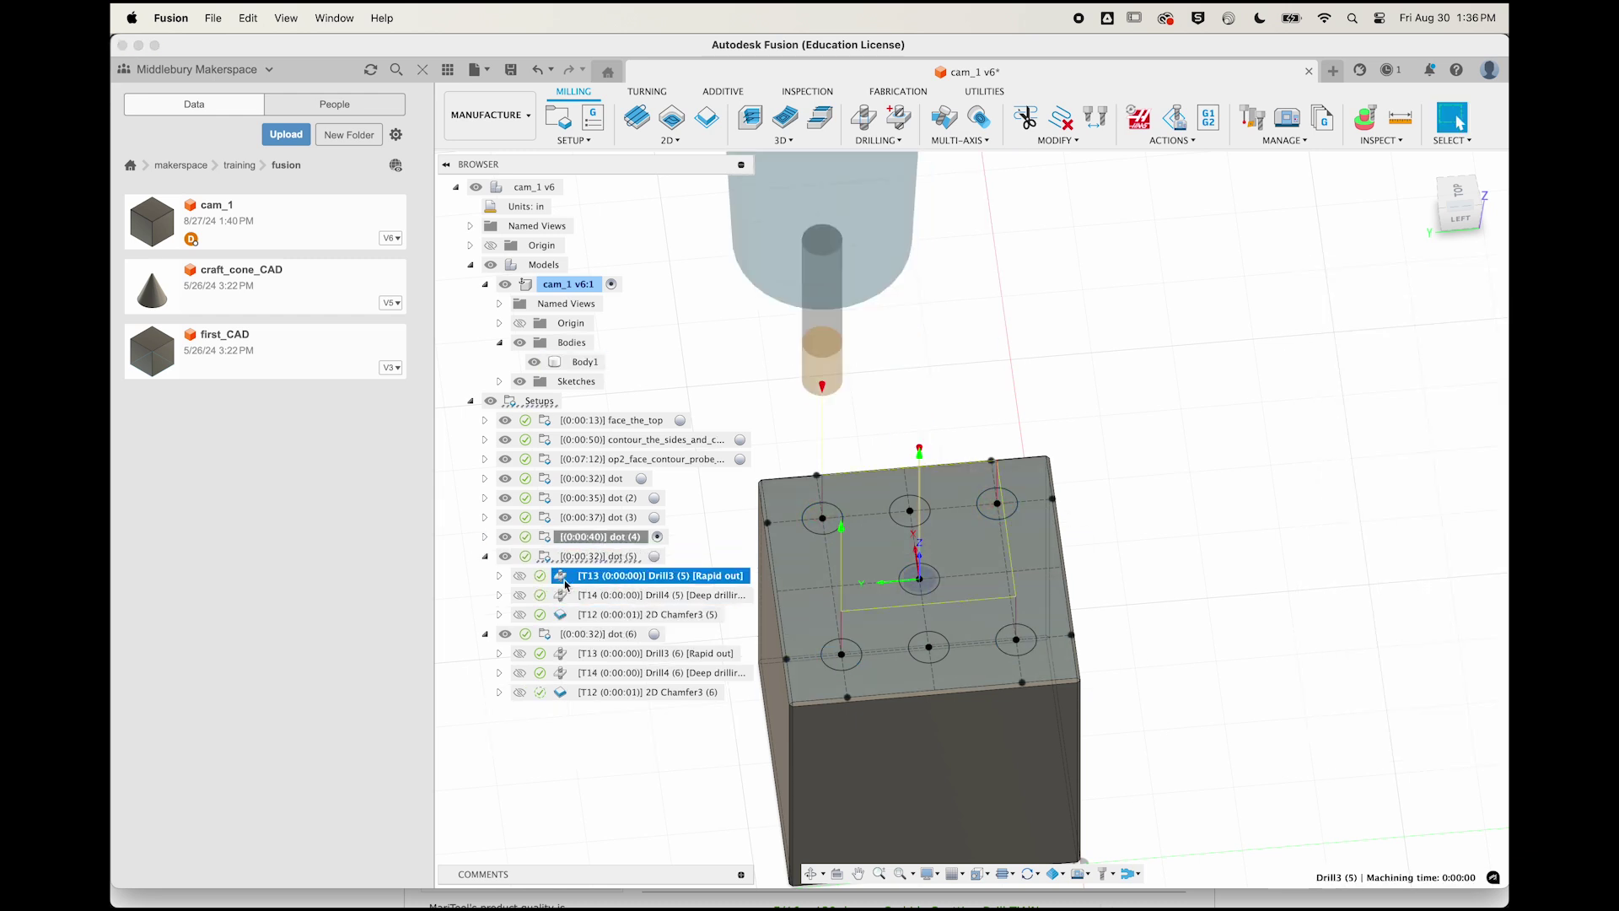
pyautogui.click(1408, 520)
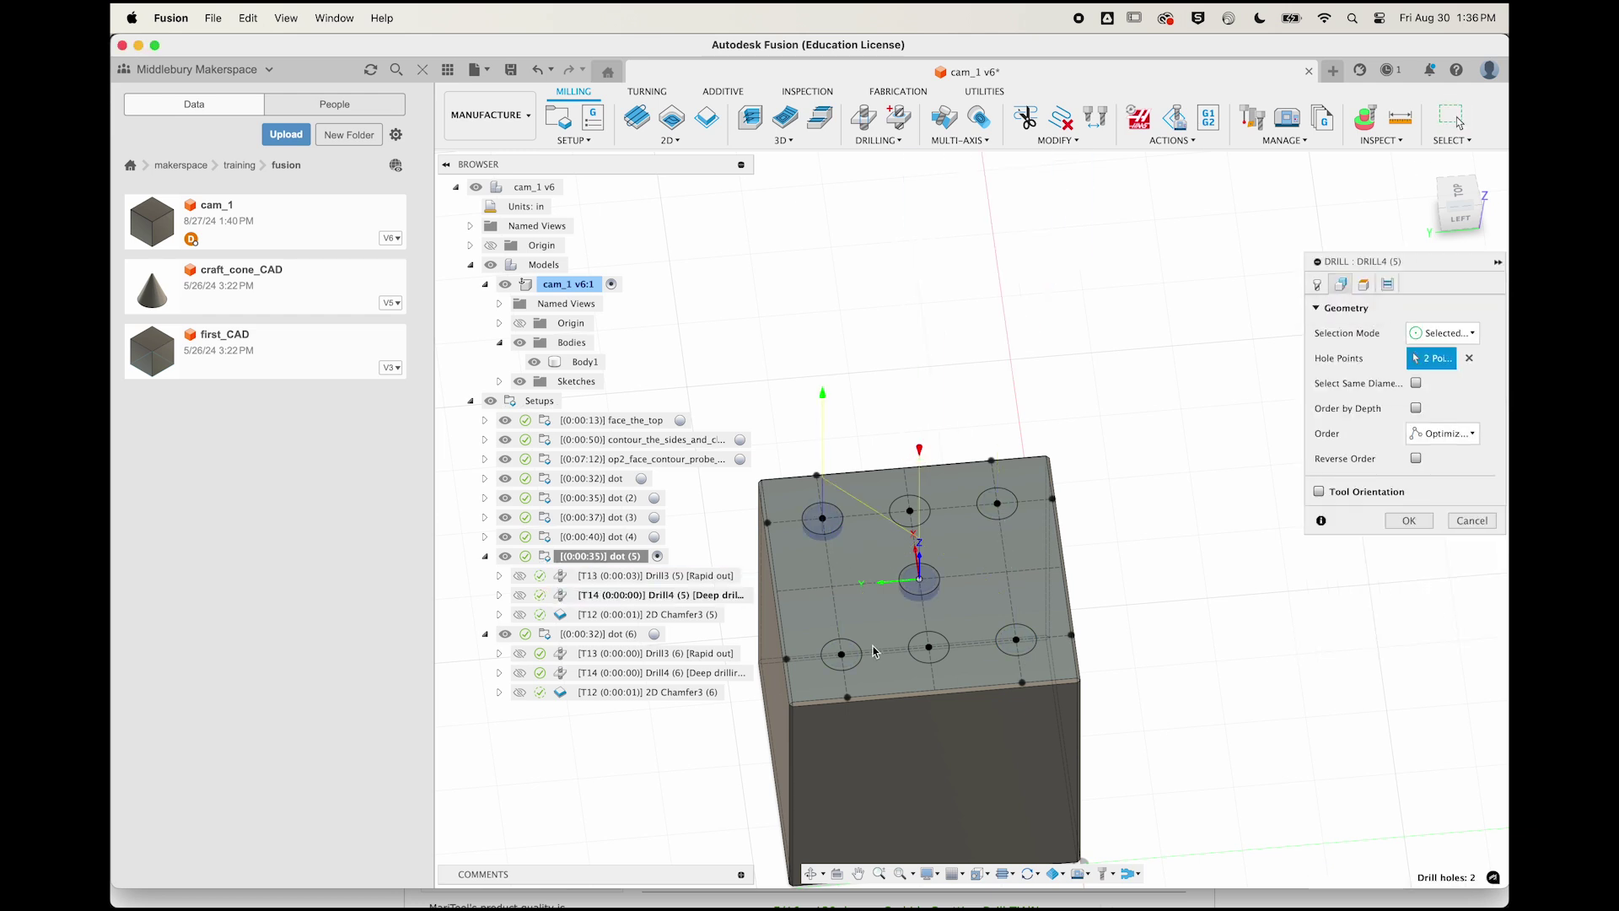
pyautogui.press('Return')
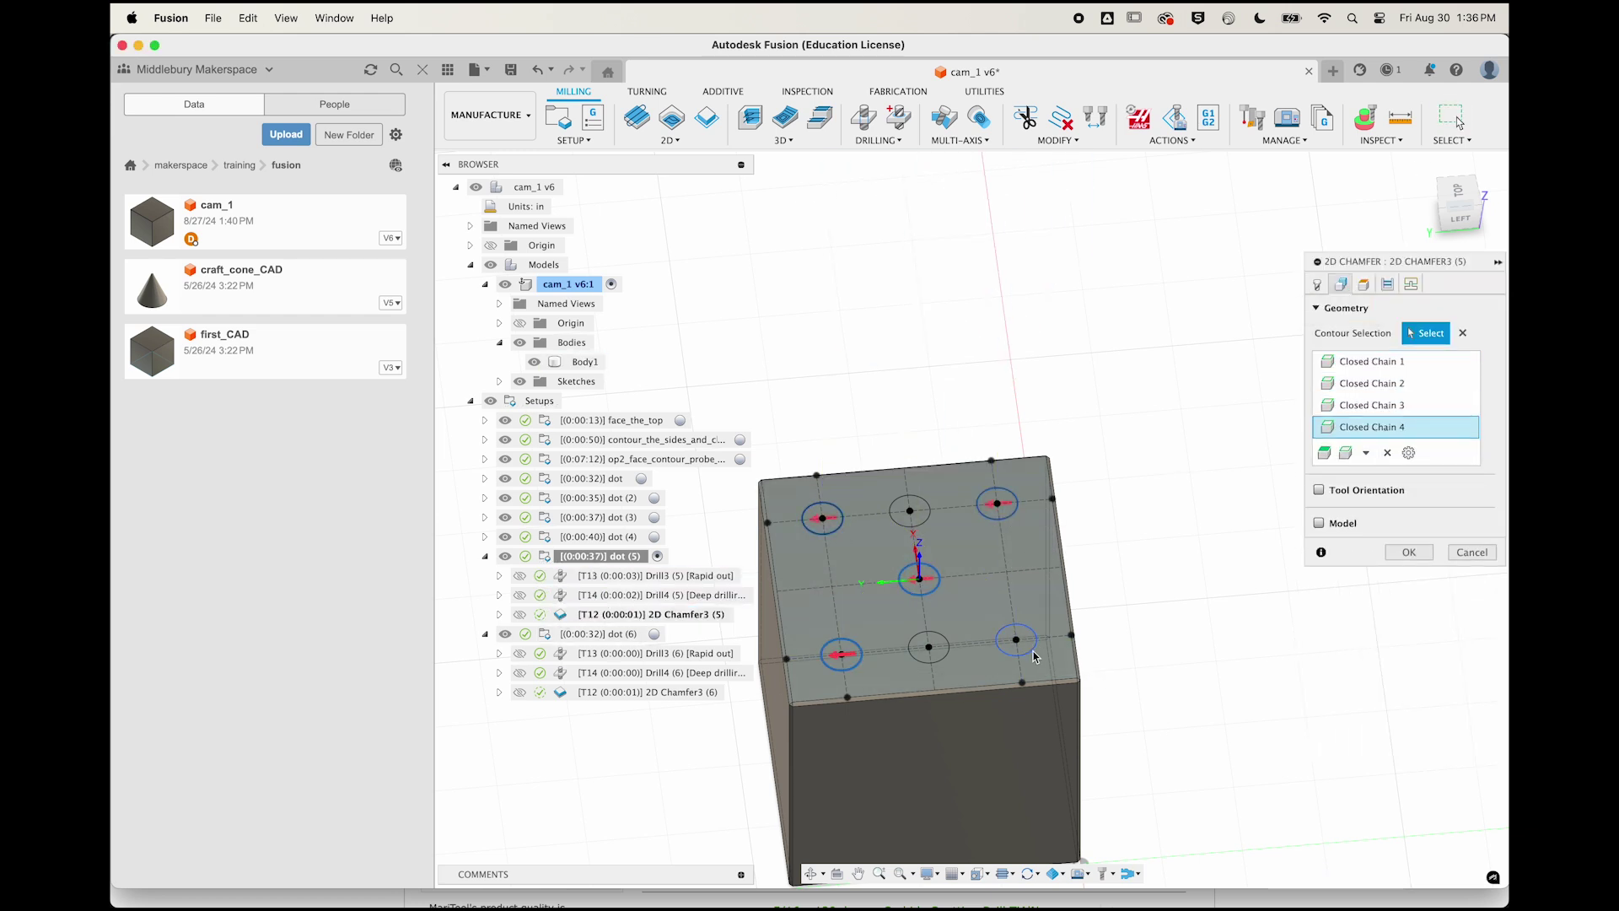
pyautogui.press('Return')
# Step: In the dot (6) setup, replace Drill3 (6)'s center hole point with the six outer circles in two rows of three
pyautogui.click(485, 556)
pyautogui.doubleClick(607, 595)
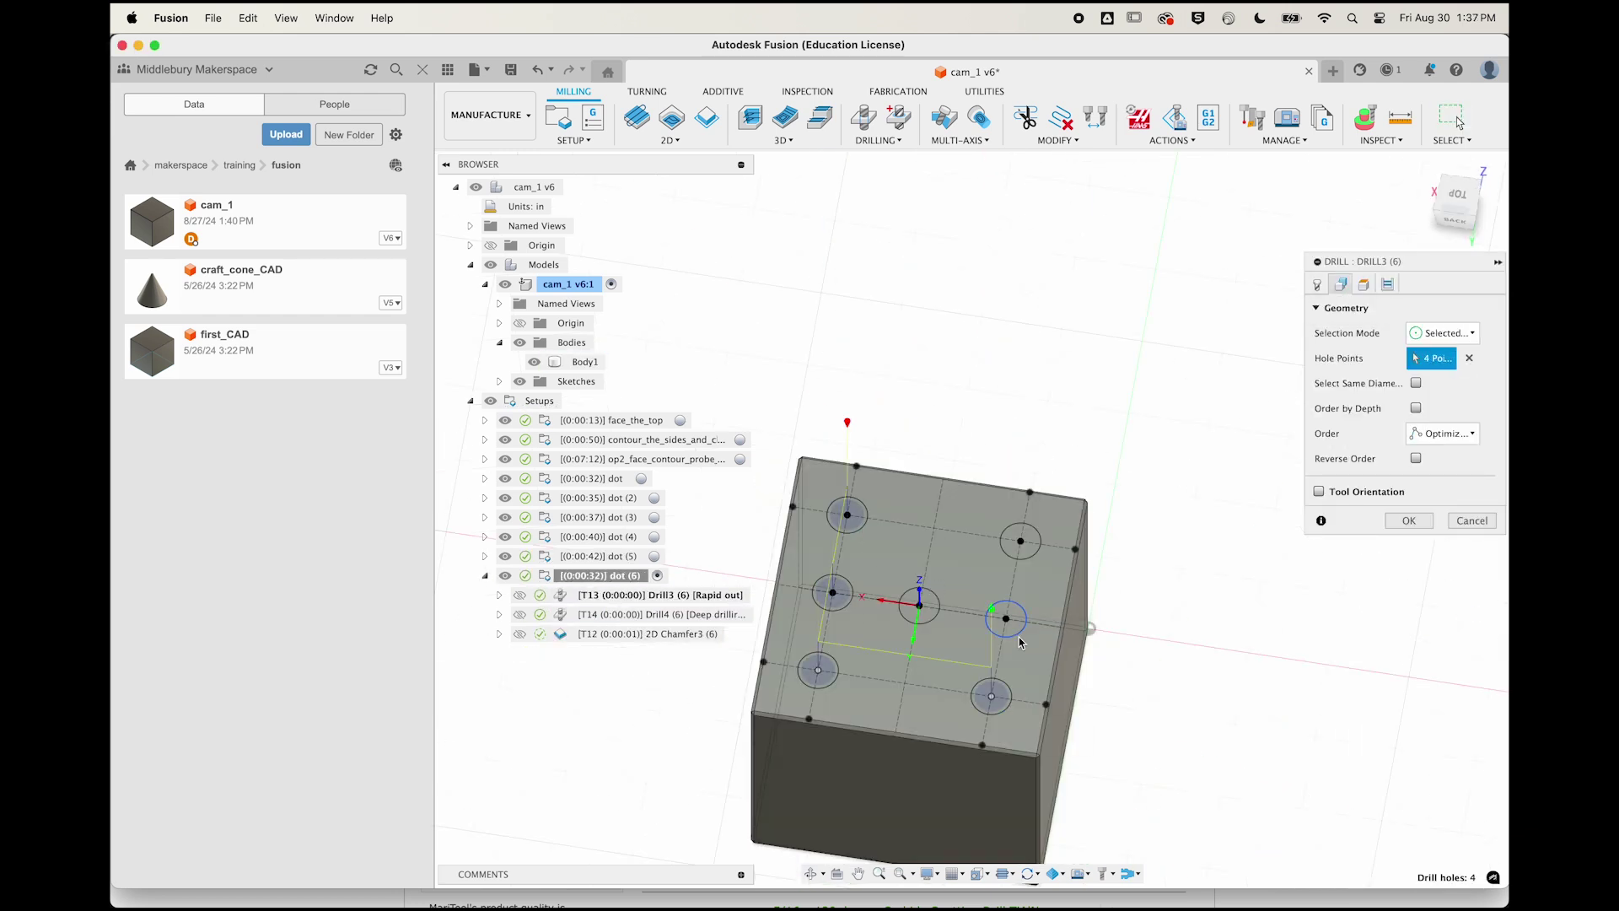
pyautogui.press('Return')
# Step: Replace Drill4 (6)'s center hole point with the same six outer circles
pyautogui.doubleClick(607, 615)
pyautogui.click(847, 514)
pyautogui.click(832, 592)
pyautogui.click(818, 670)
pyautogui.click(990, 696)
pyautogui.click(1005, 618)
pyautogui.click(1020, 540)
pyautogui.click(1409, 520)
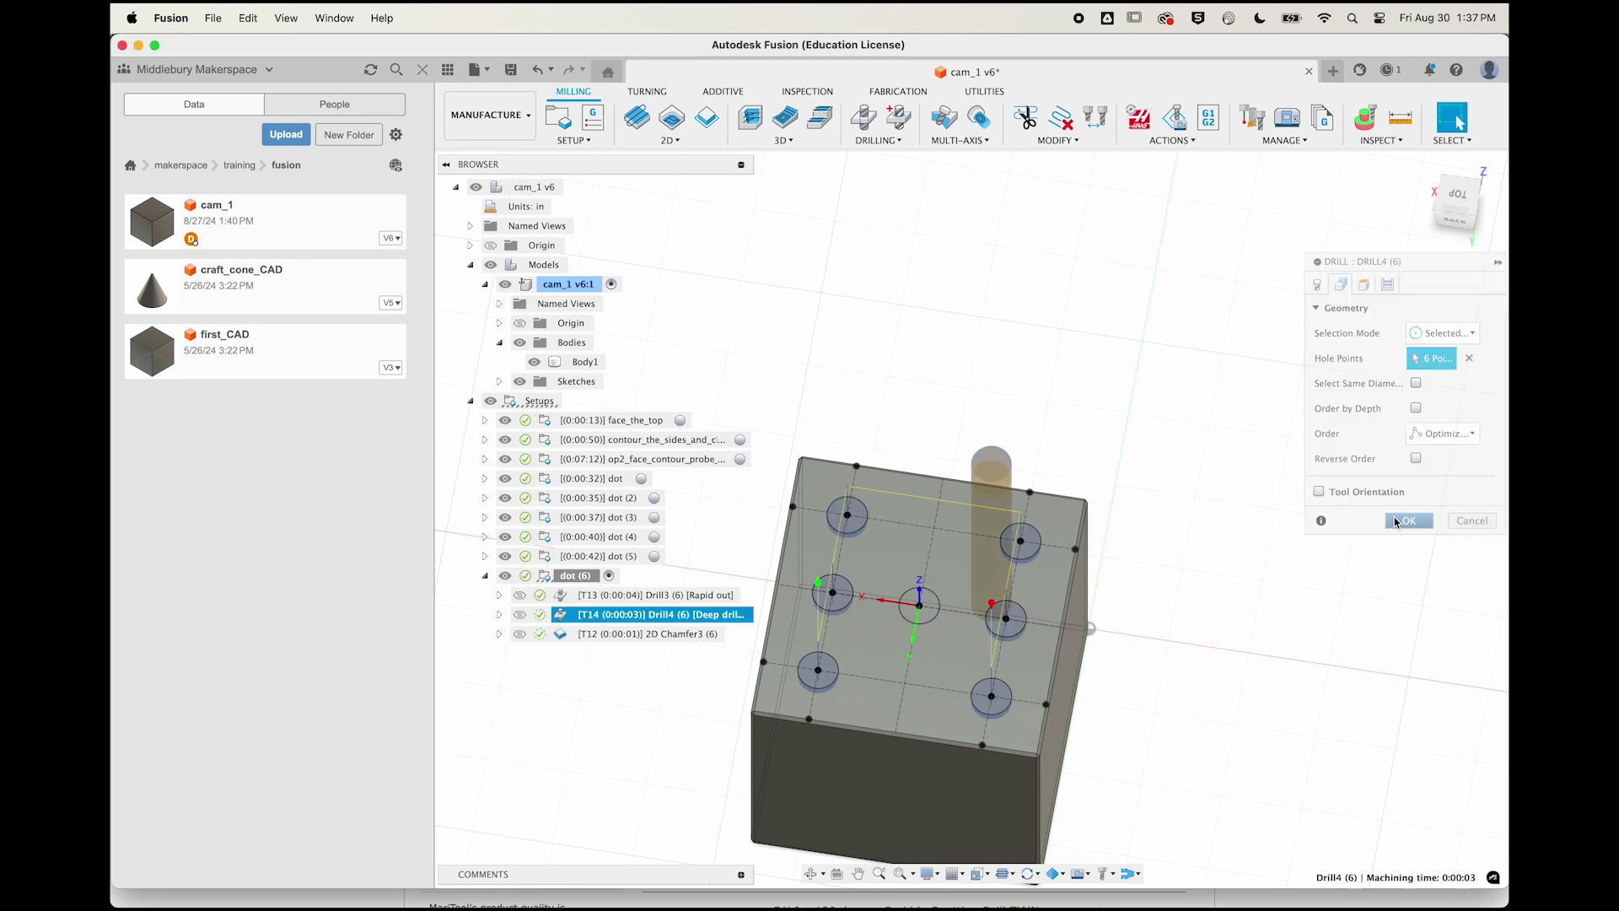
# Step: Replace 2D Chamfer3 (6)'s center contour with the six outer circles
pyautogui.click(1386, 387)
pyautogui.click(847, 514)
pyautogui.click(832, 592)
pyautogui.click(818, 670)
pyautogui.click(991, 696)
pyautogui.click(1005, 618)
pyautogui.click(1020, 540)
pyautogui.click(1409, 553)
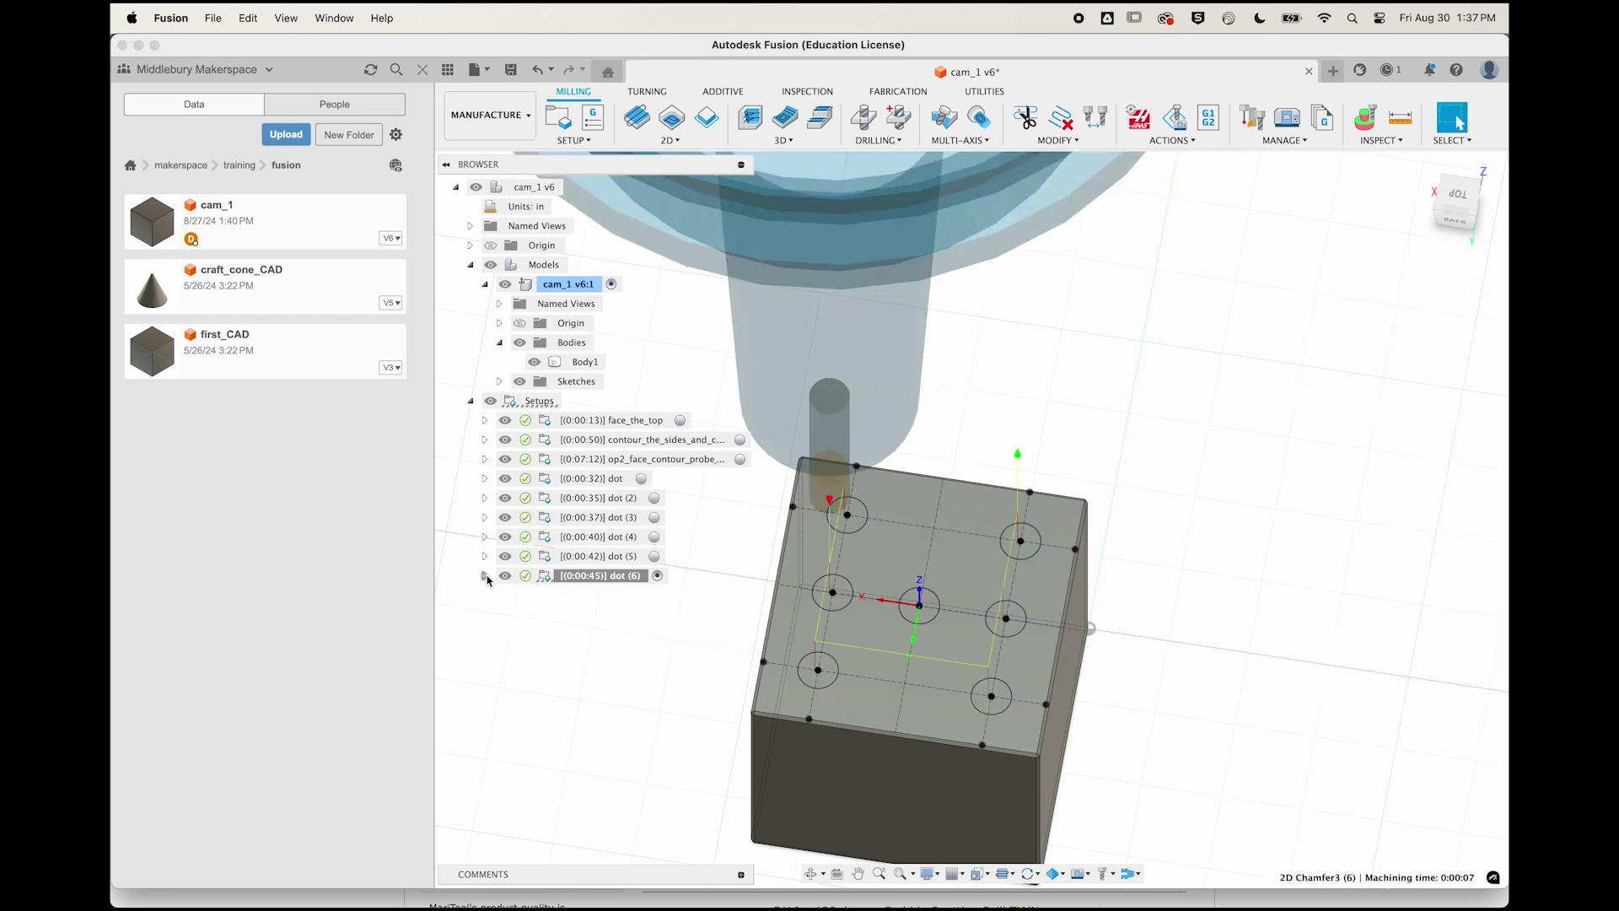
# Step: Simulate the dot (6) setup through to the end of its toolpaths
pyautogui.click(1138, 118)
pyautogui.moveTo(449, 879); pyautogui.dragTo(1507, 882)
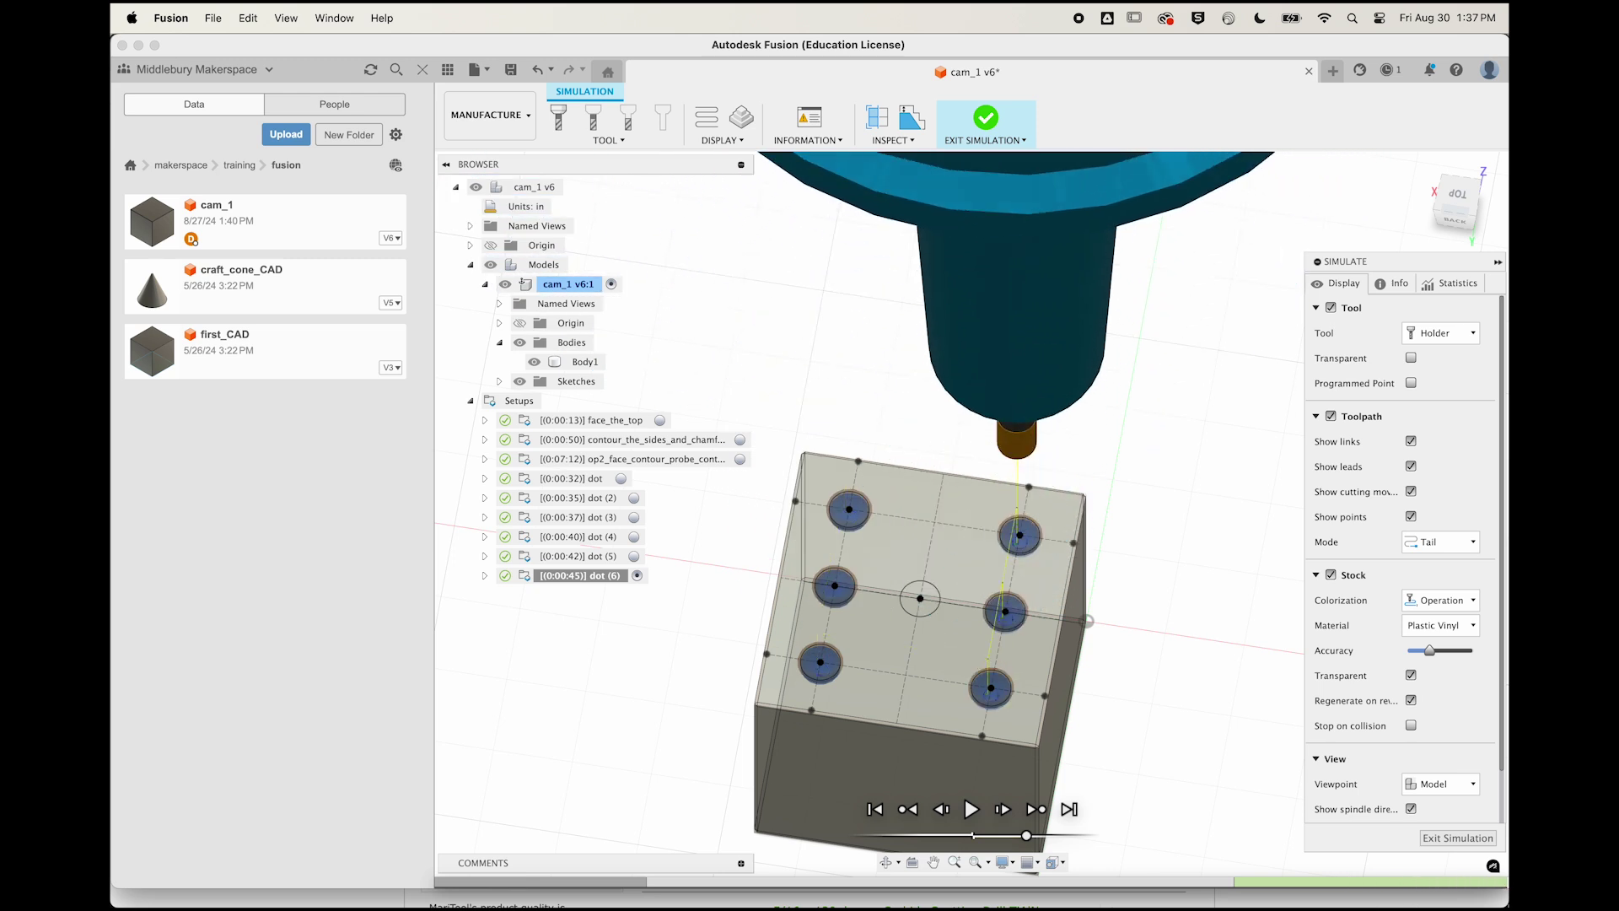
pyautogui.click(1456, 838)
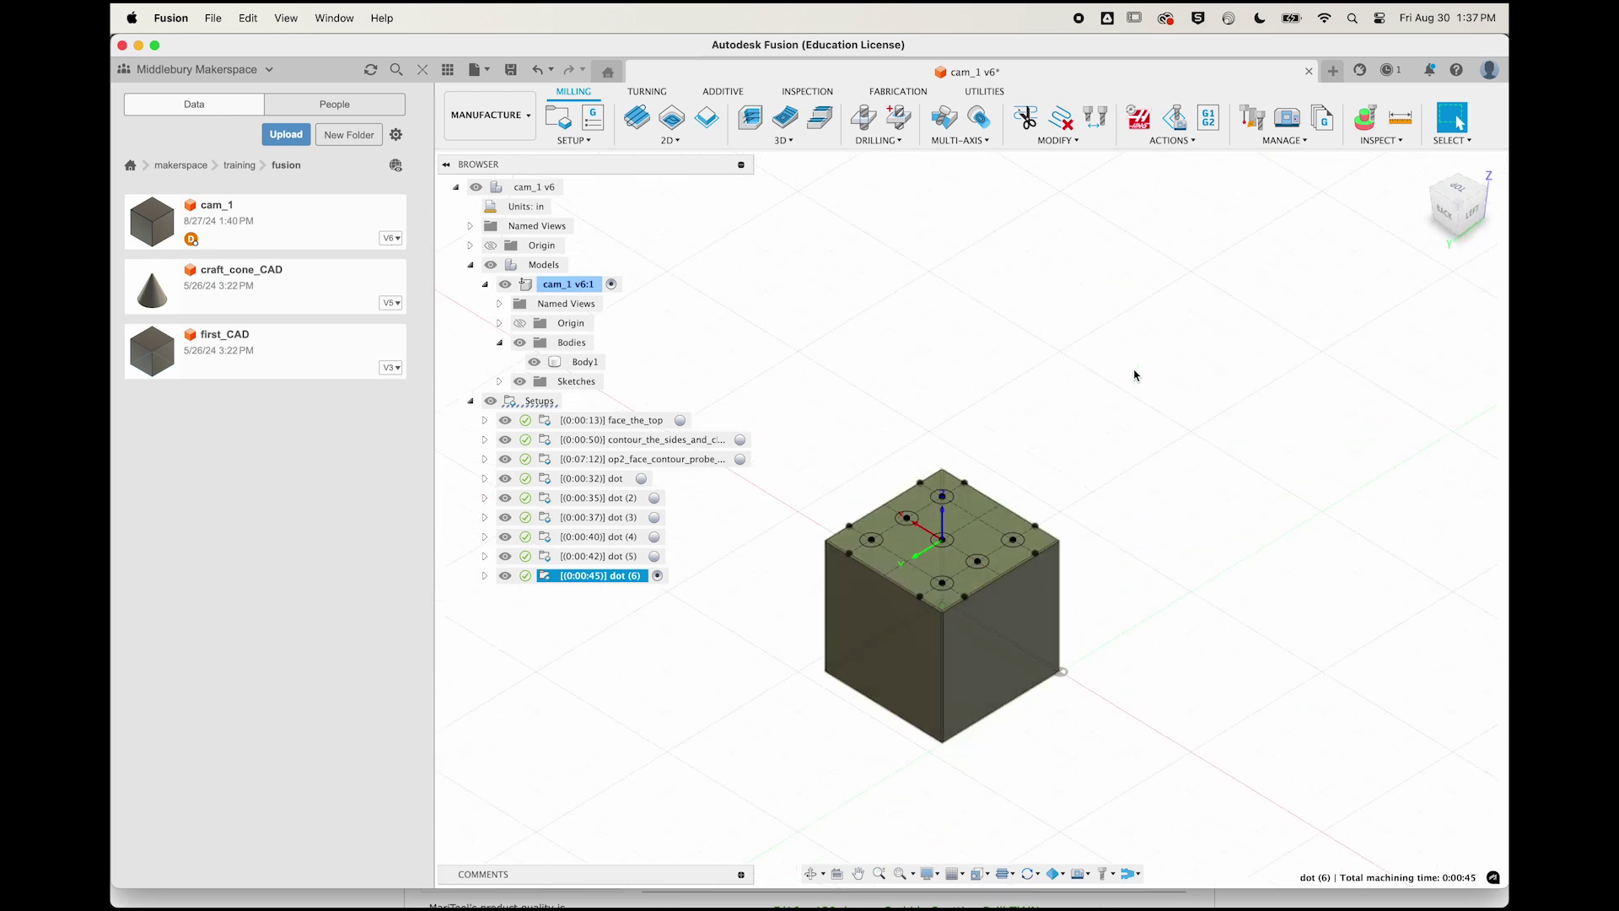
# Step: Post-process the dot and dot (2) setups as programs 1011 and 1012 with the HAAS (pre-NGC) post to the NO NAME drive
pyautogui.click(558, 482)
pyautogui.rightClick(548, 482)
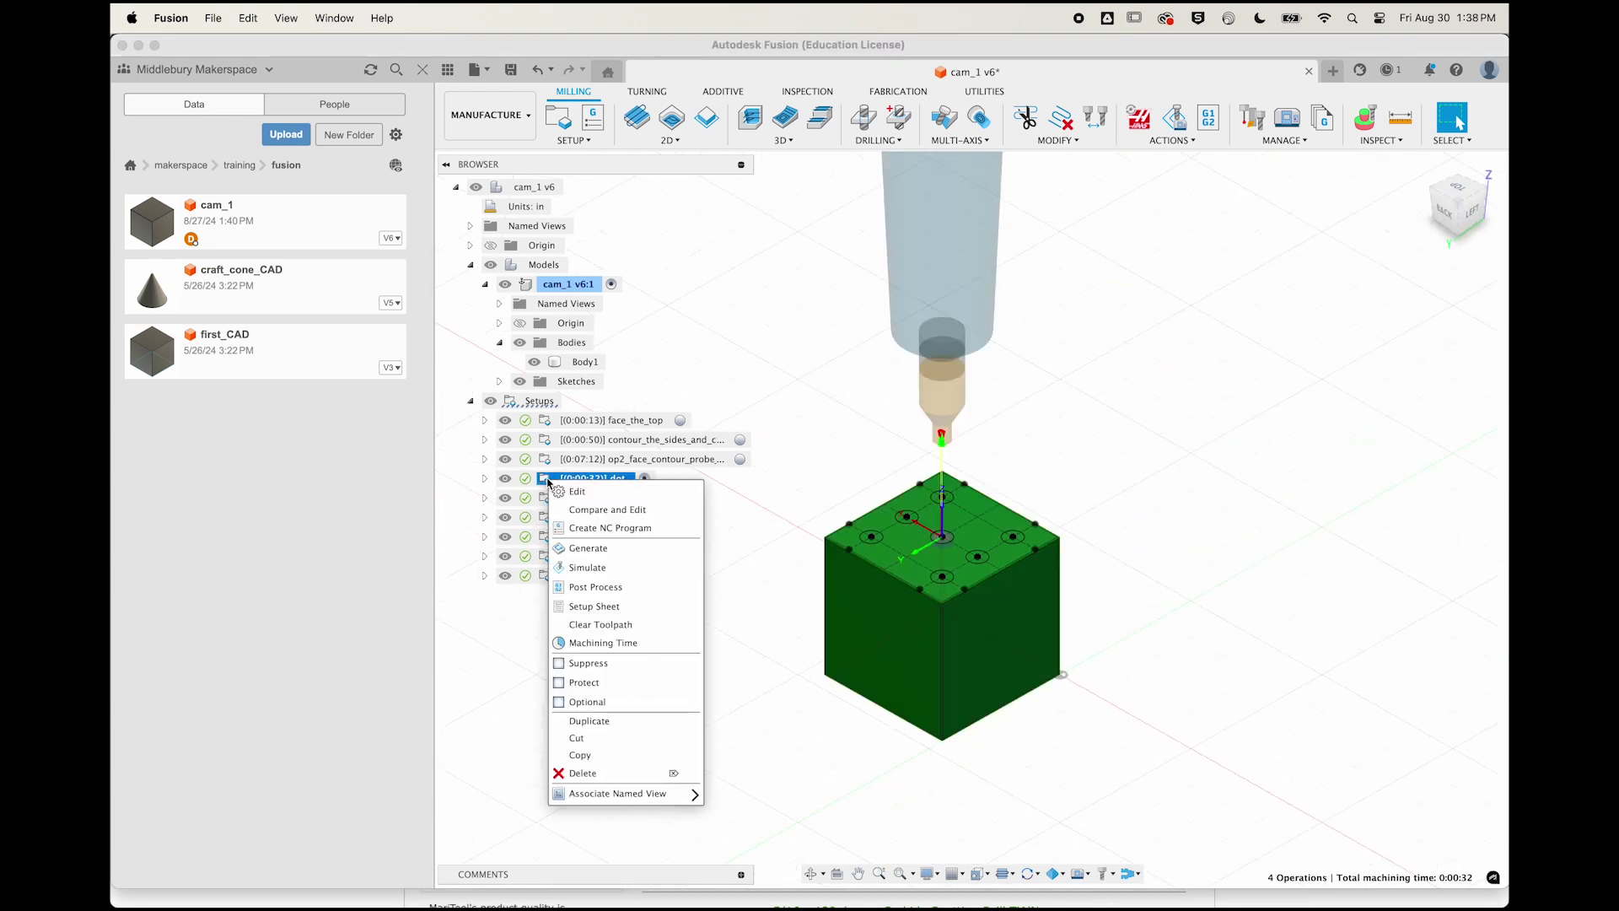
pyautogui.click(574, 586)
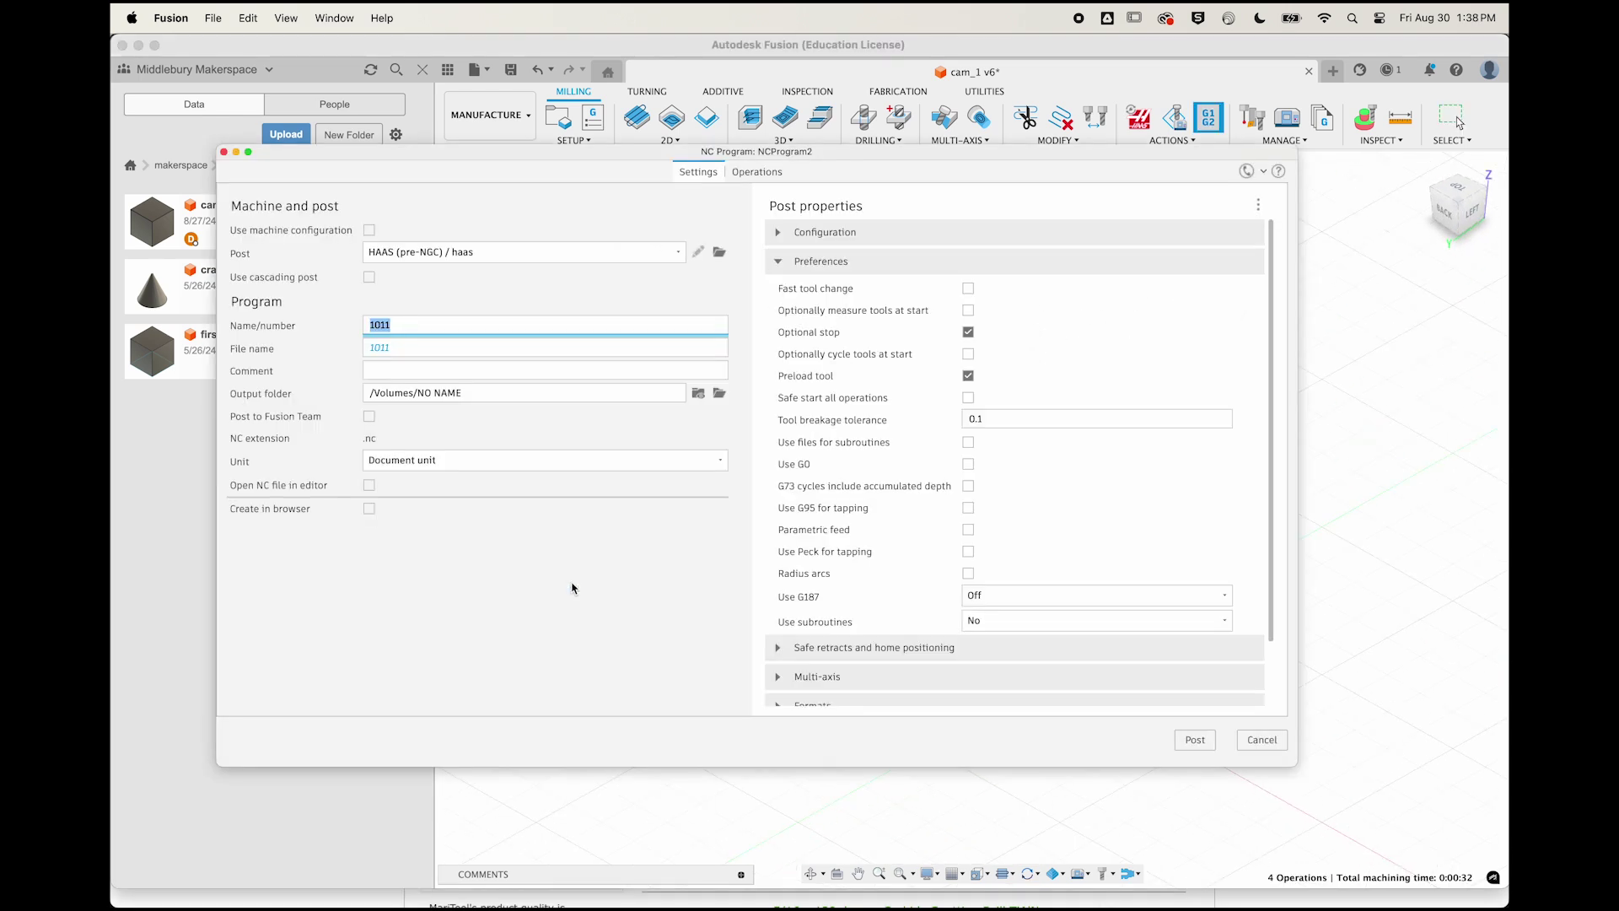
pyautogui.click(1188, 742)
pyautogui.click(557, 497)
pyautogui.rightClick(557, 498)
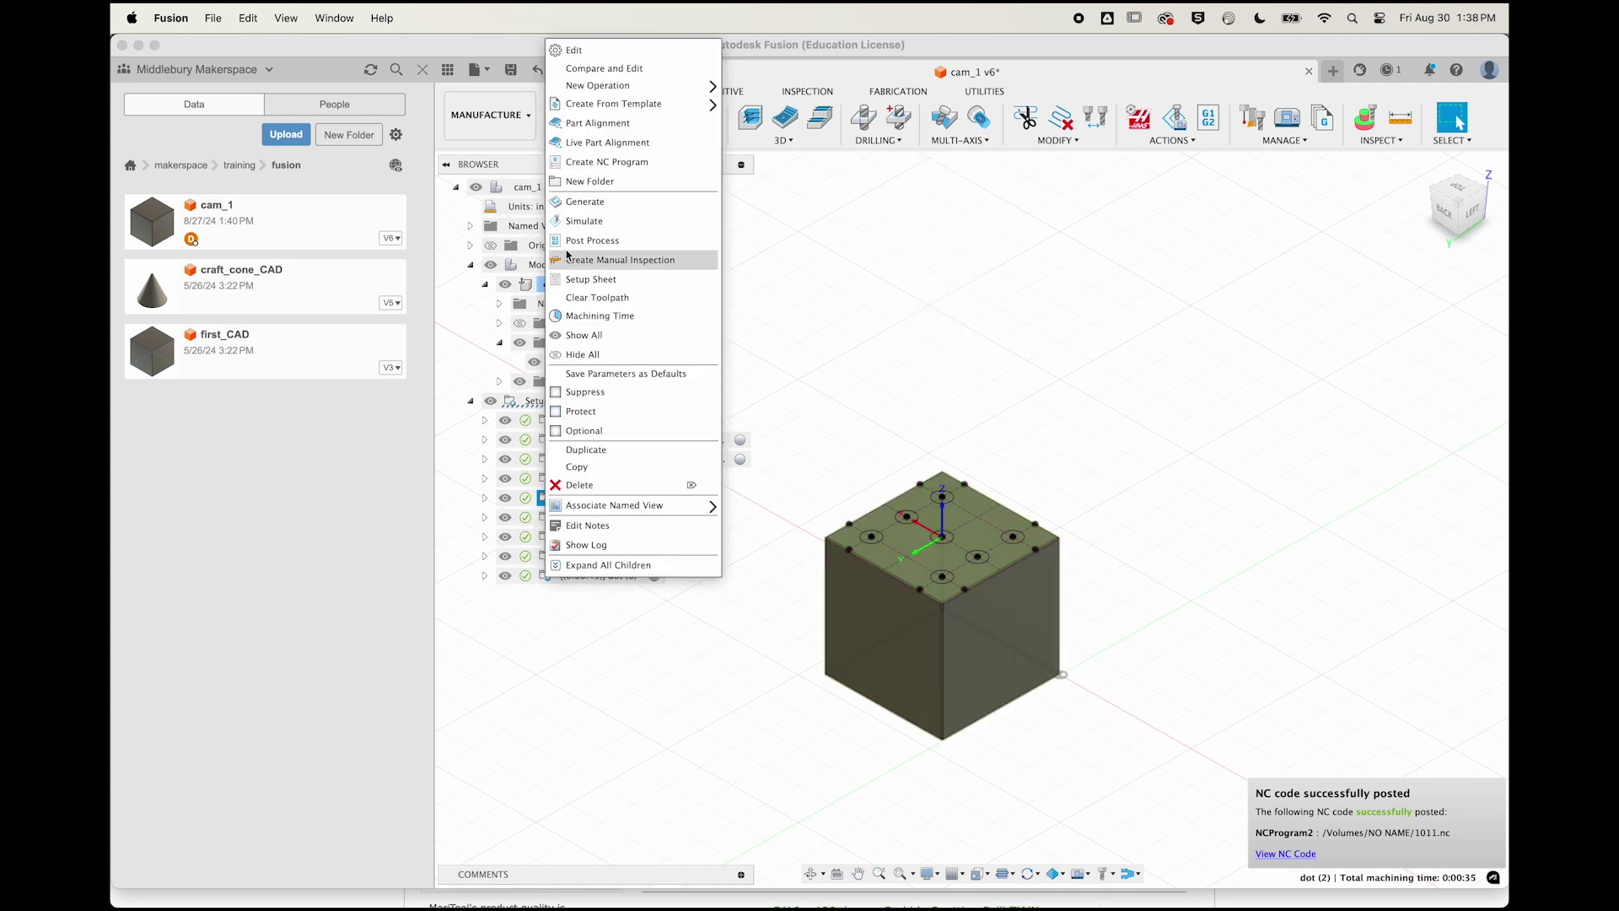
pyautogui.click(575, 241)
pyautogui.click(1190, 740)
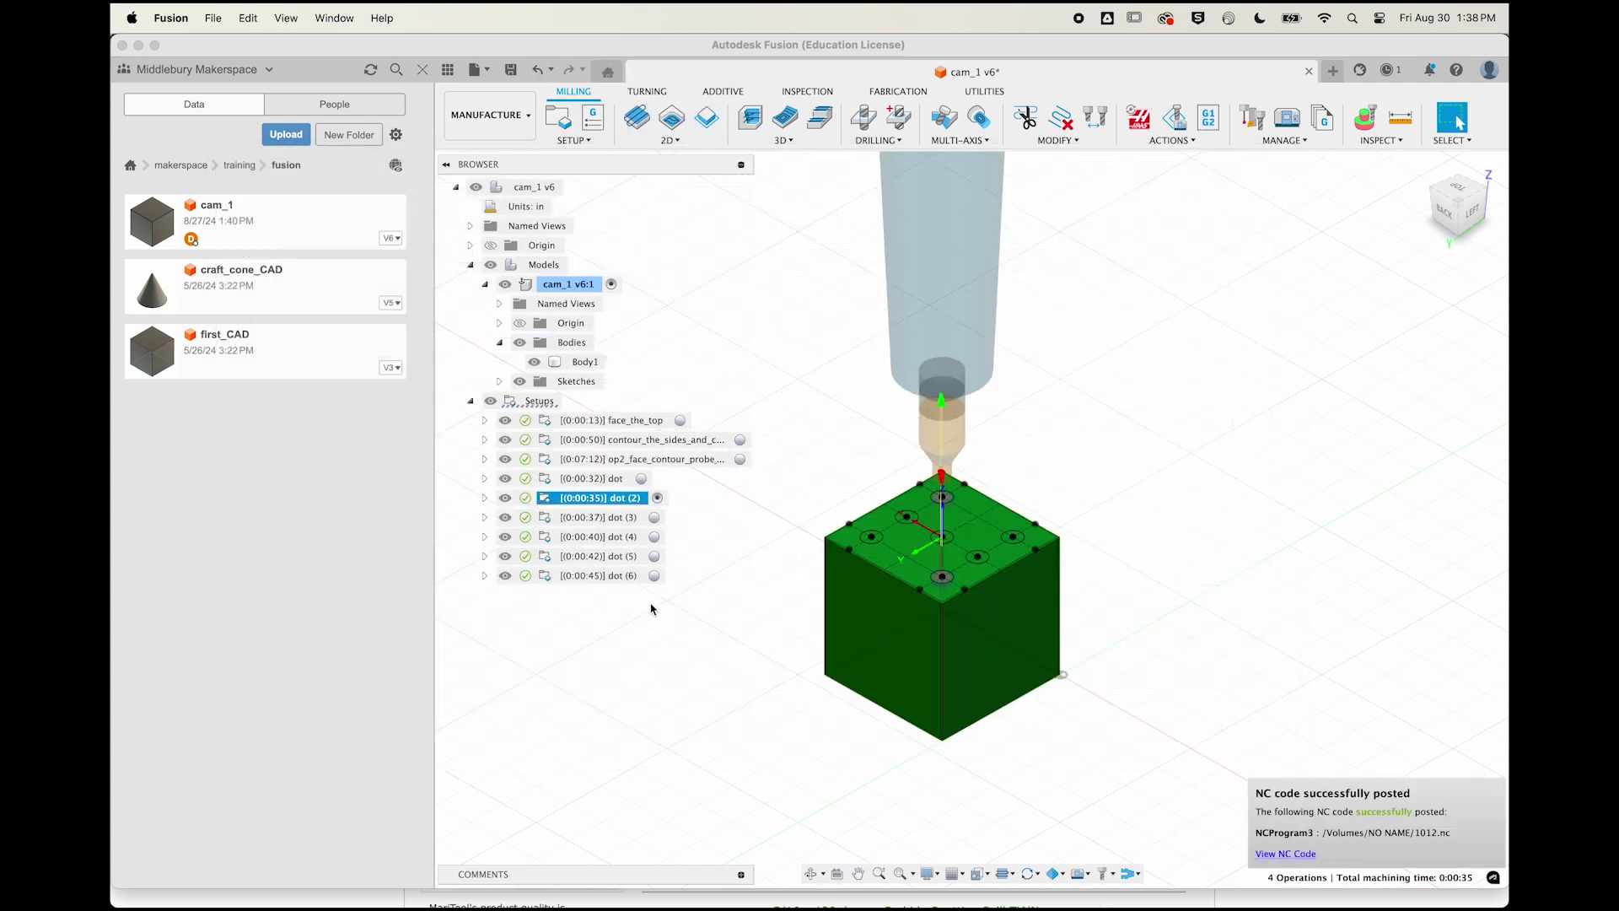
# Step: Post-process the dot (3) and dot (4) setups as programs 1013 and 1014 with the same HAAS post settings
pyautogui.rightClick(548, 518)
pyautogui.click(575, 241)
pyautogui.click(1189, 740)
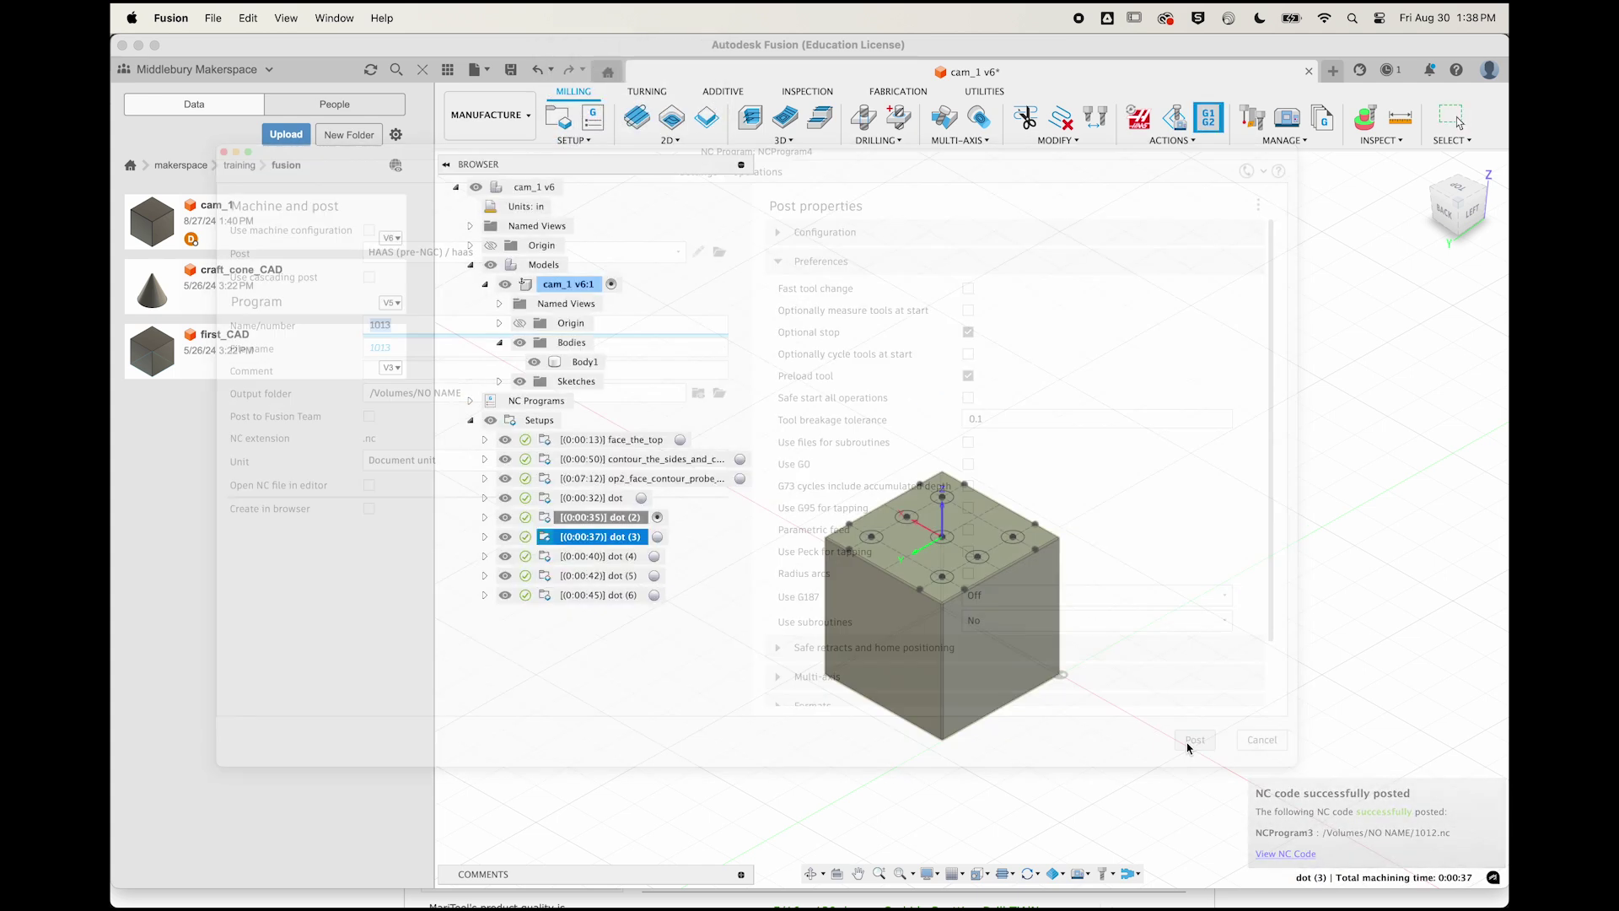
pyautogui.click(590, 555)
pyautogui.rightClick(590, 556)
pyautogui.click(575, 241)
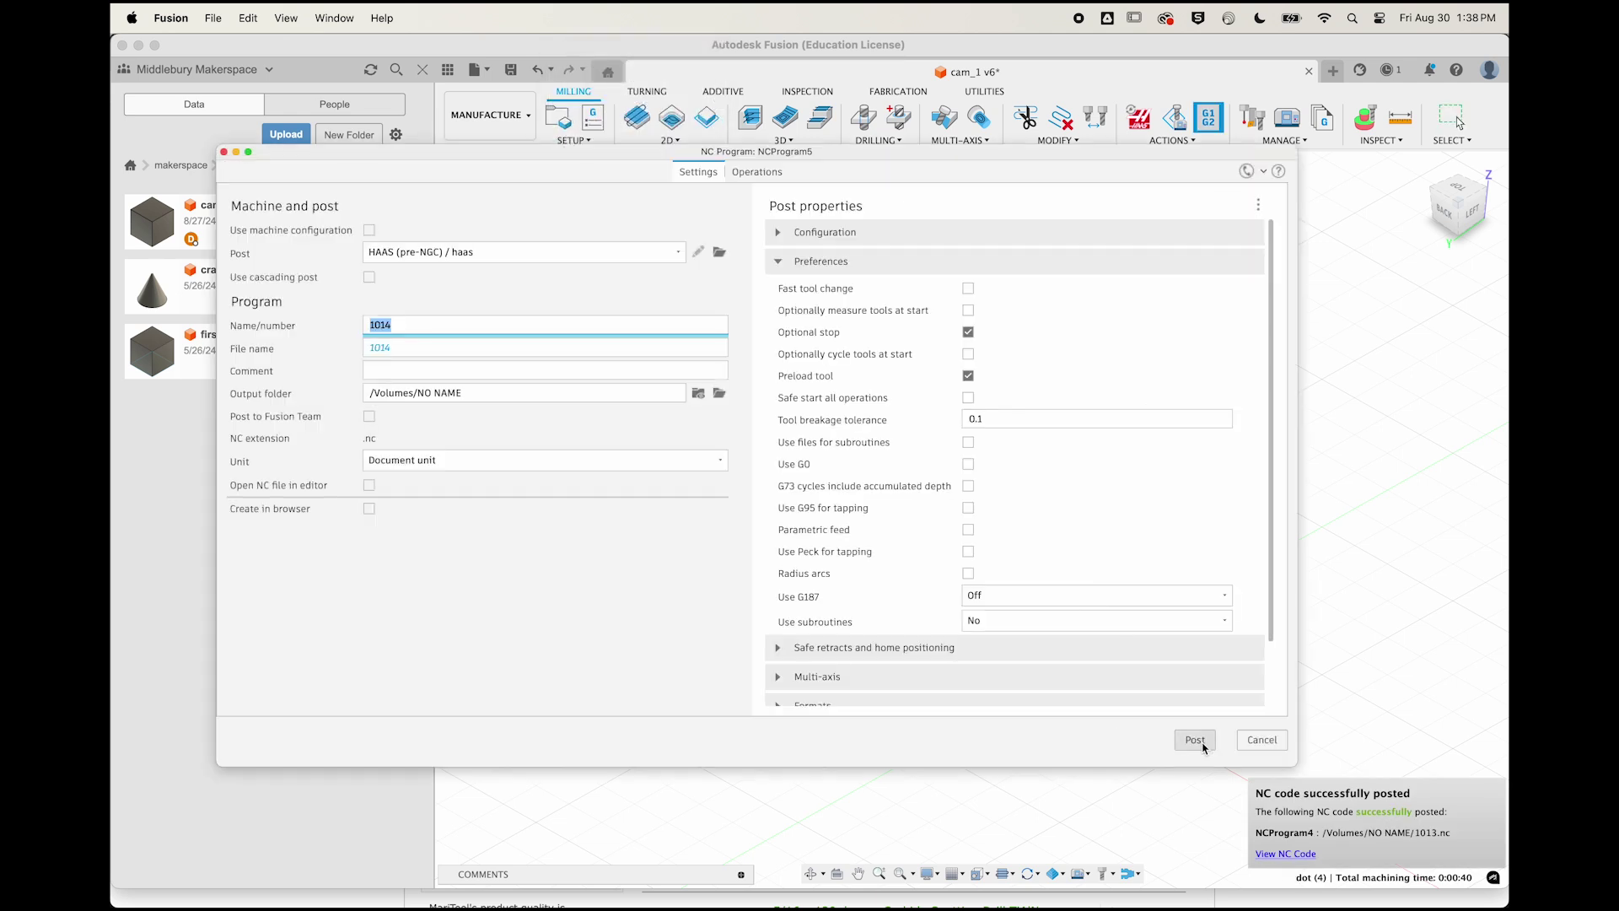
pyautogui.click(1203, 746)
# Step: Post-process the dot (5) and dot (6) setups as programs 1015 and 1016 with the same HAAS post settings
pyautogui.rightClick(549, 559)
pyautogui.click(580, 245)
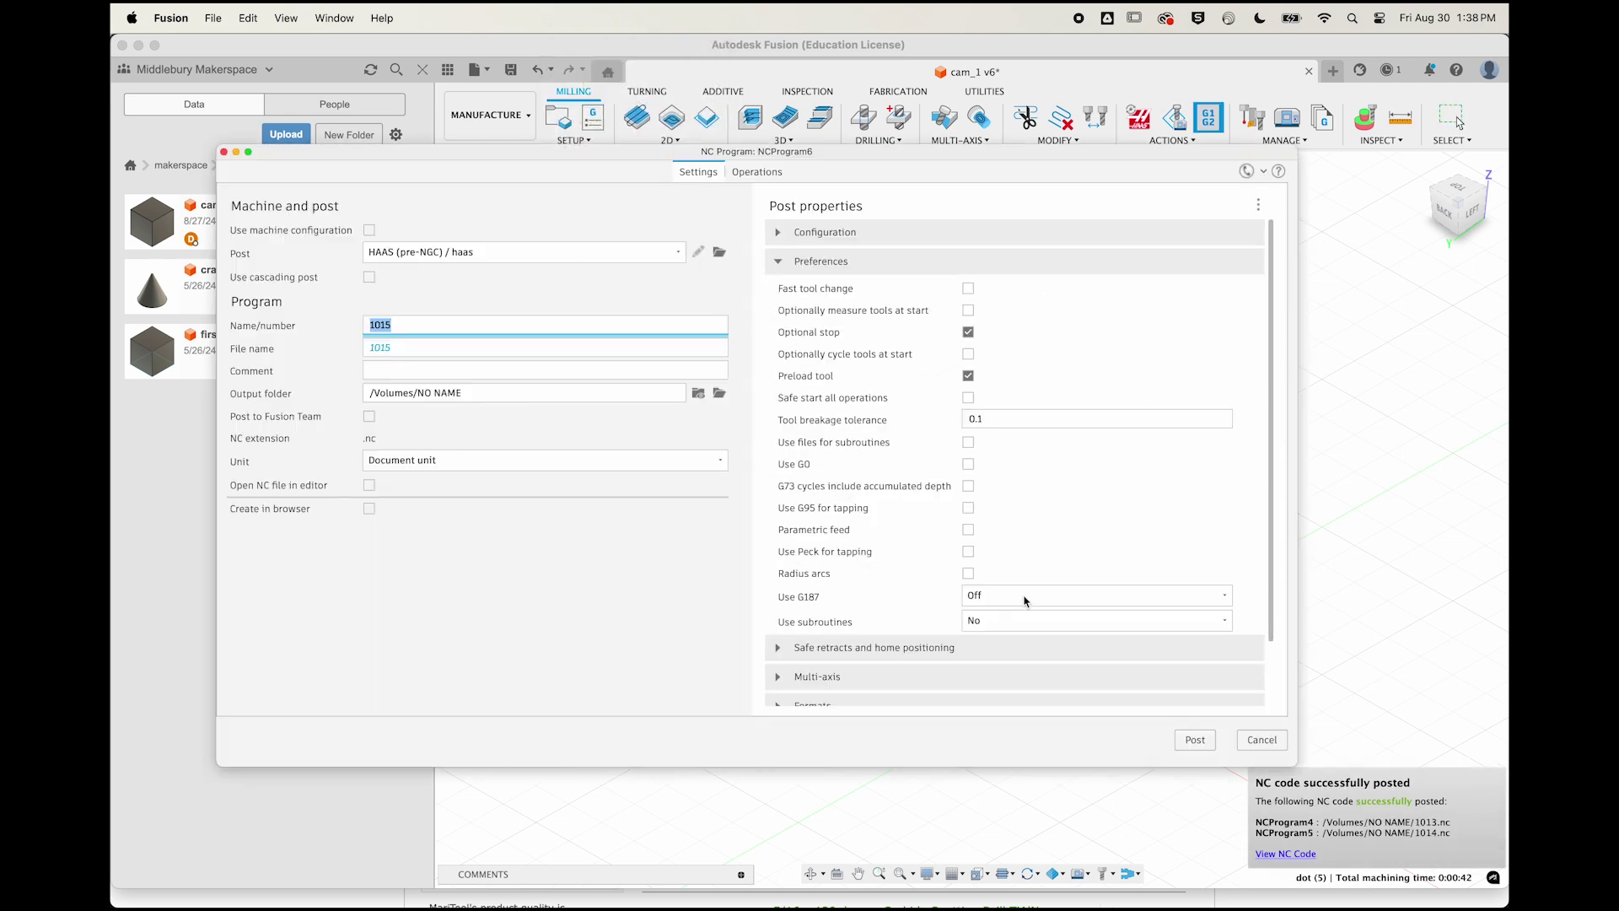
pyautogui.click(1196, 742)
pyautogui.rightClick(549, 577)
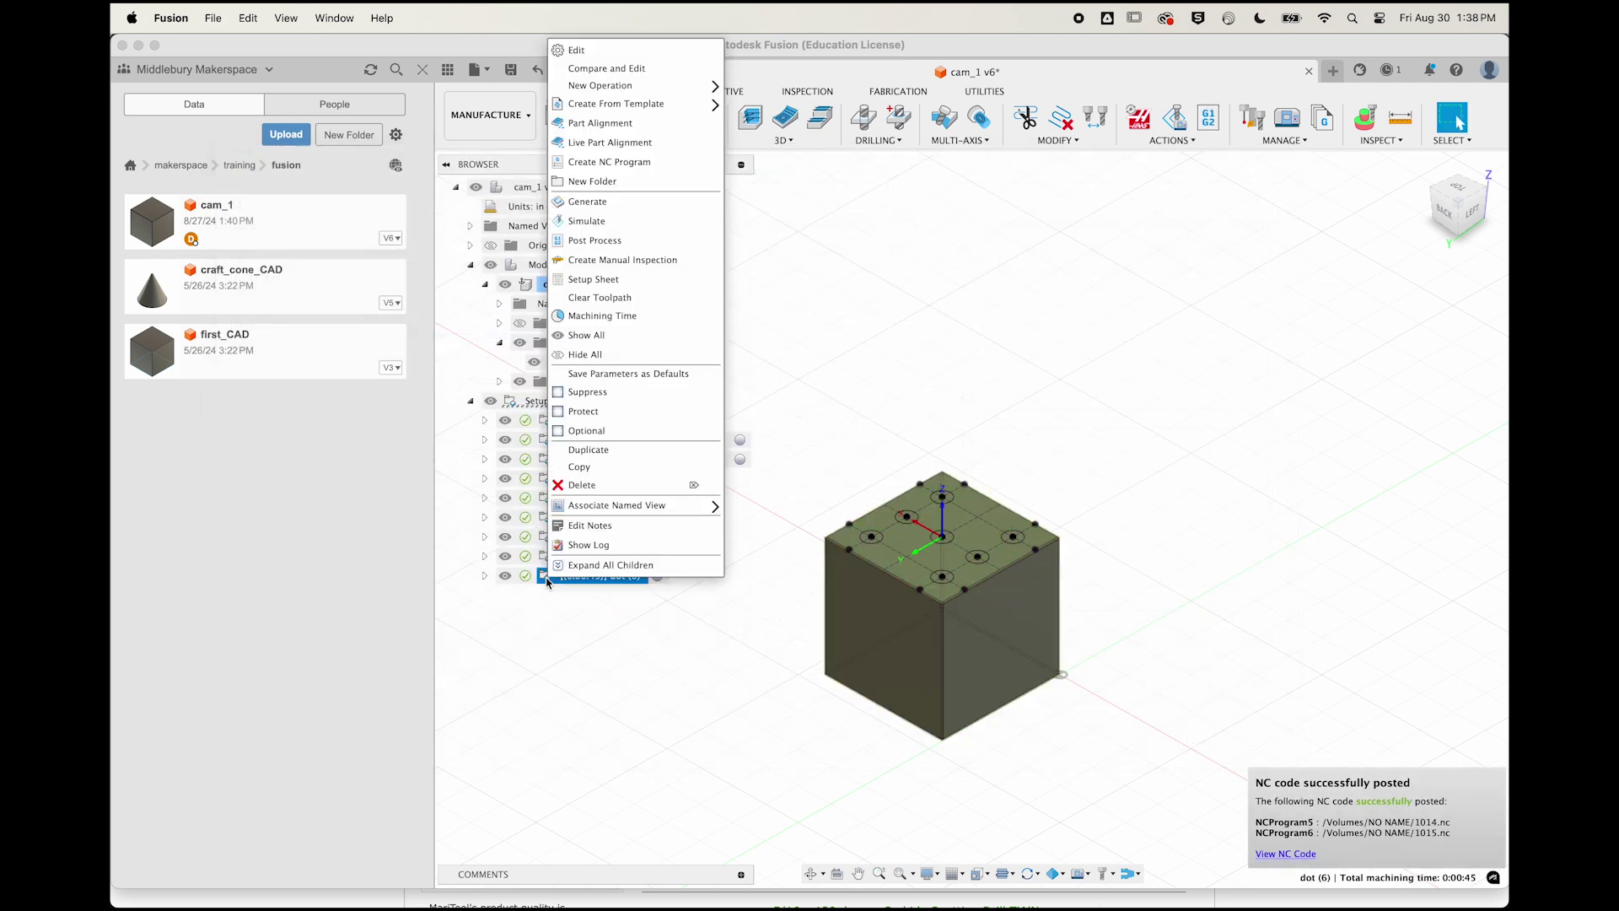
pyautogui.click(590, 259)
pyautogui.click(1196, 740)
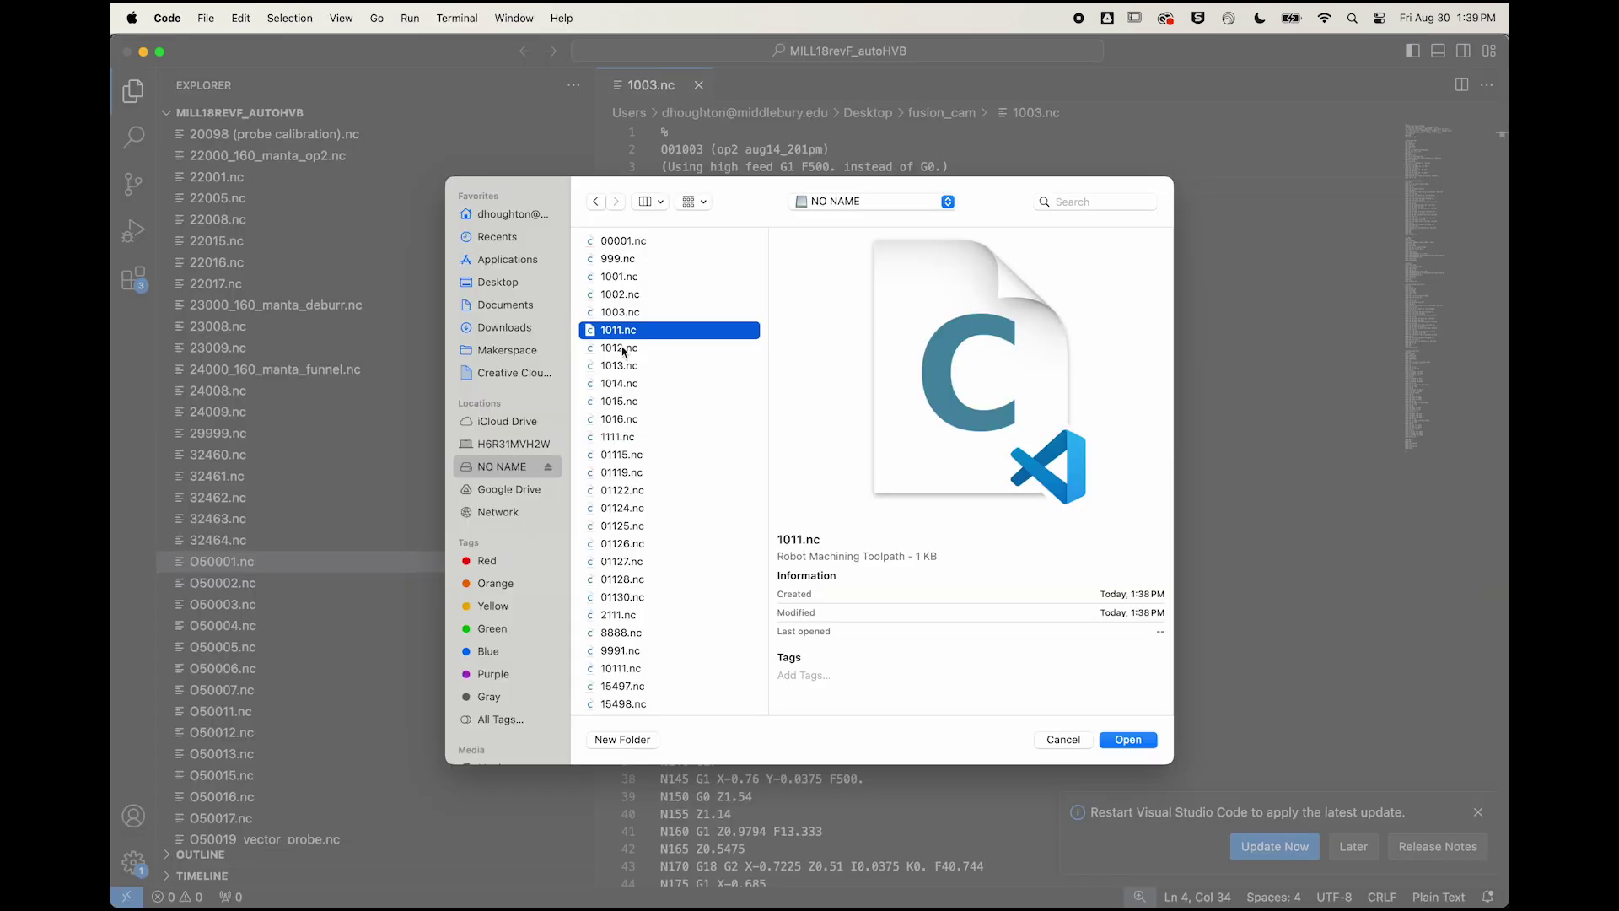
# Step: In Visual Studio Code, open 1011.nc through 1016.nc from the NO NAME drive and check the tool depths in 1011.nc's header
pyautogui.moveTo(621, 334); pyautogui.dragTo(630, 423)
pyautogui.click(1151, 739)
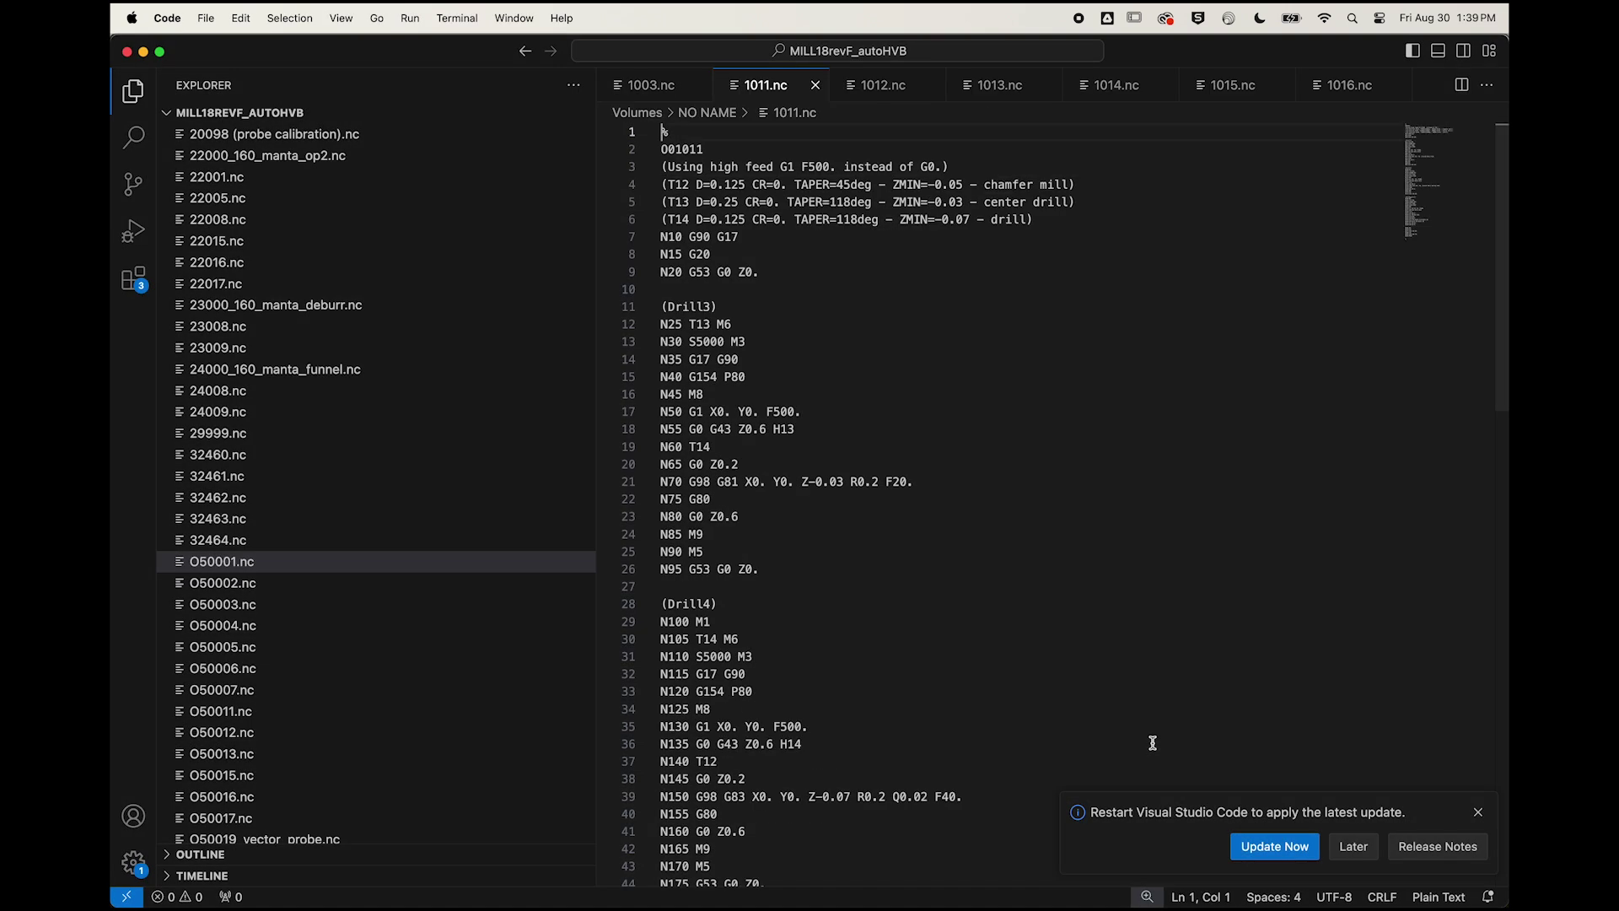
pyautogui.moveTo(931, 183); pyautogui.dragTo(976, 219)
pyautogui.click(976, 219)
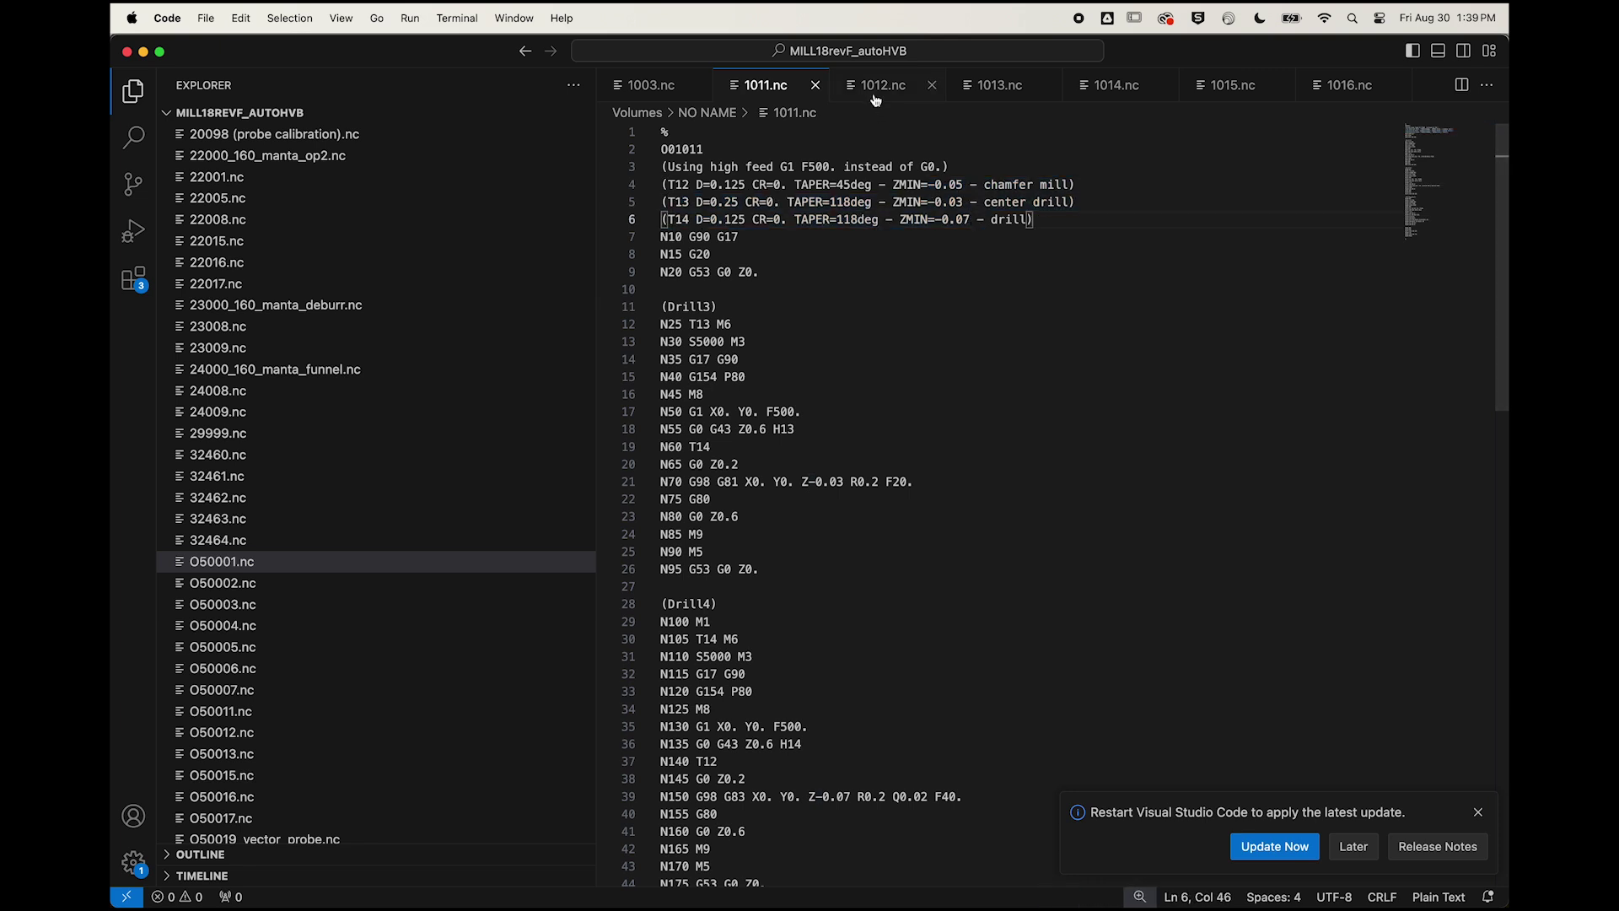
# Step: Check the header tool numbers and ZMIN depths of the chamfer mill, center drill and drill across 1012.nc through 1016.nc
pyautogui.press('super+alt+Right')
pyautogui.moveTo(927, 184); pyautogui.dragTo(1011, 270)
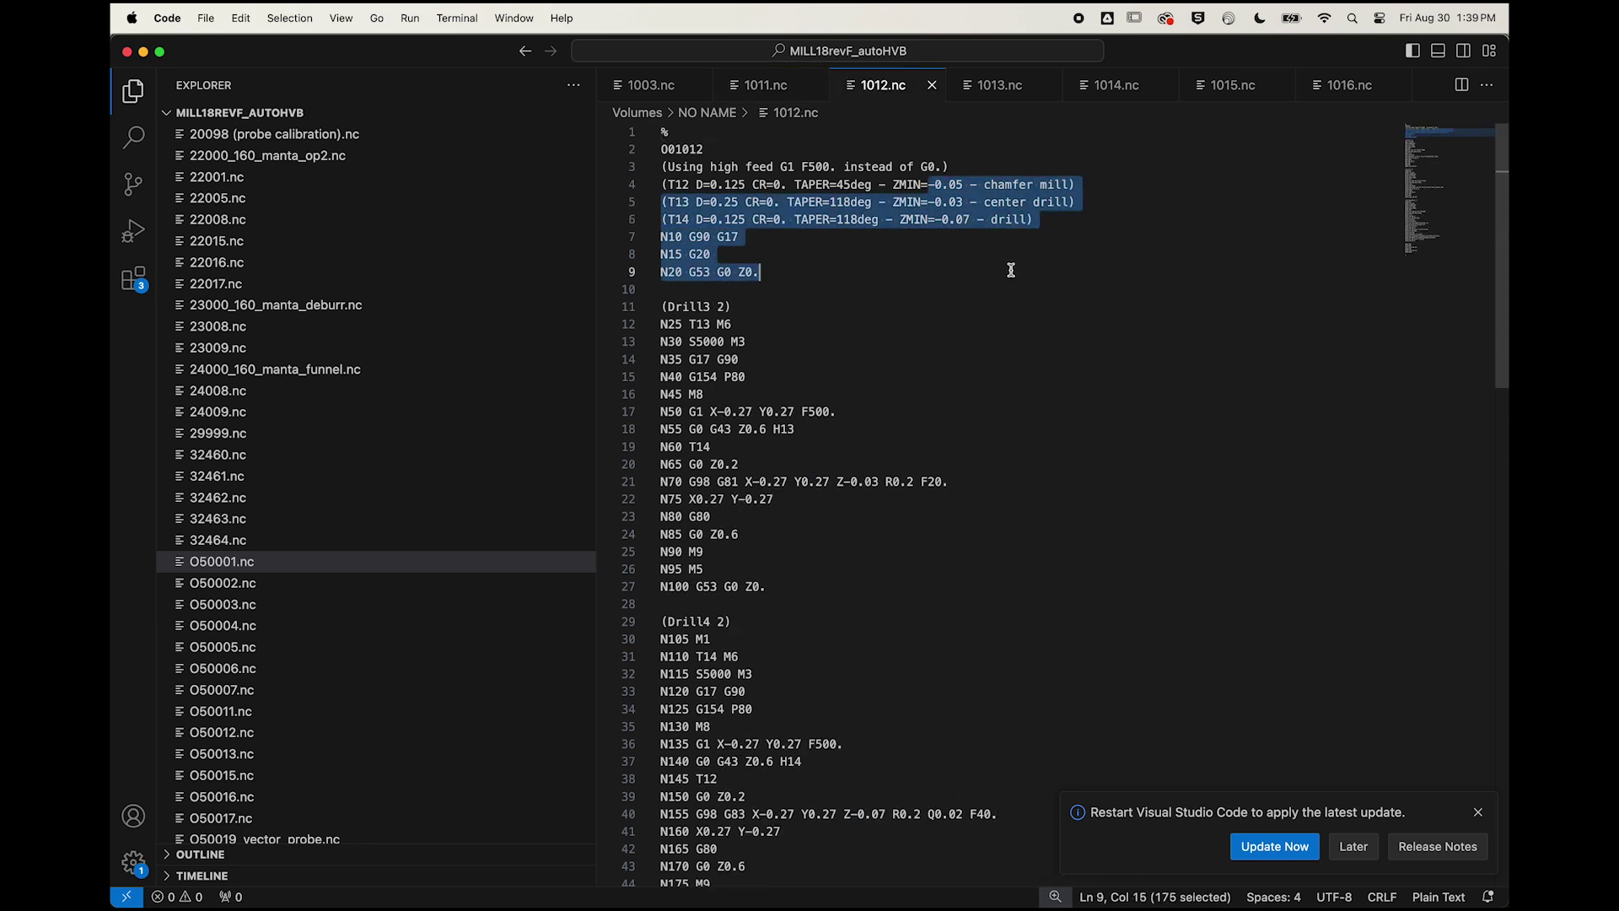
pyautogui.click(1002, 90)
pyautogui.moveTo(921, 183); pyautogui.dragTo(971, 221)
pyautogui.click(1096, 88)
pyautogui.click(1227, 81)
pyautogui.click(1346, 84)
pyautogui.moveTo(889, 184); pyautogui.dragTo(979, 239)
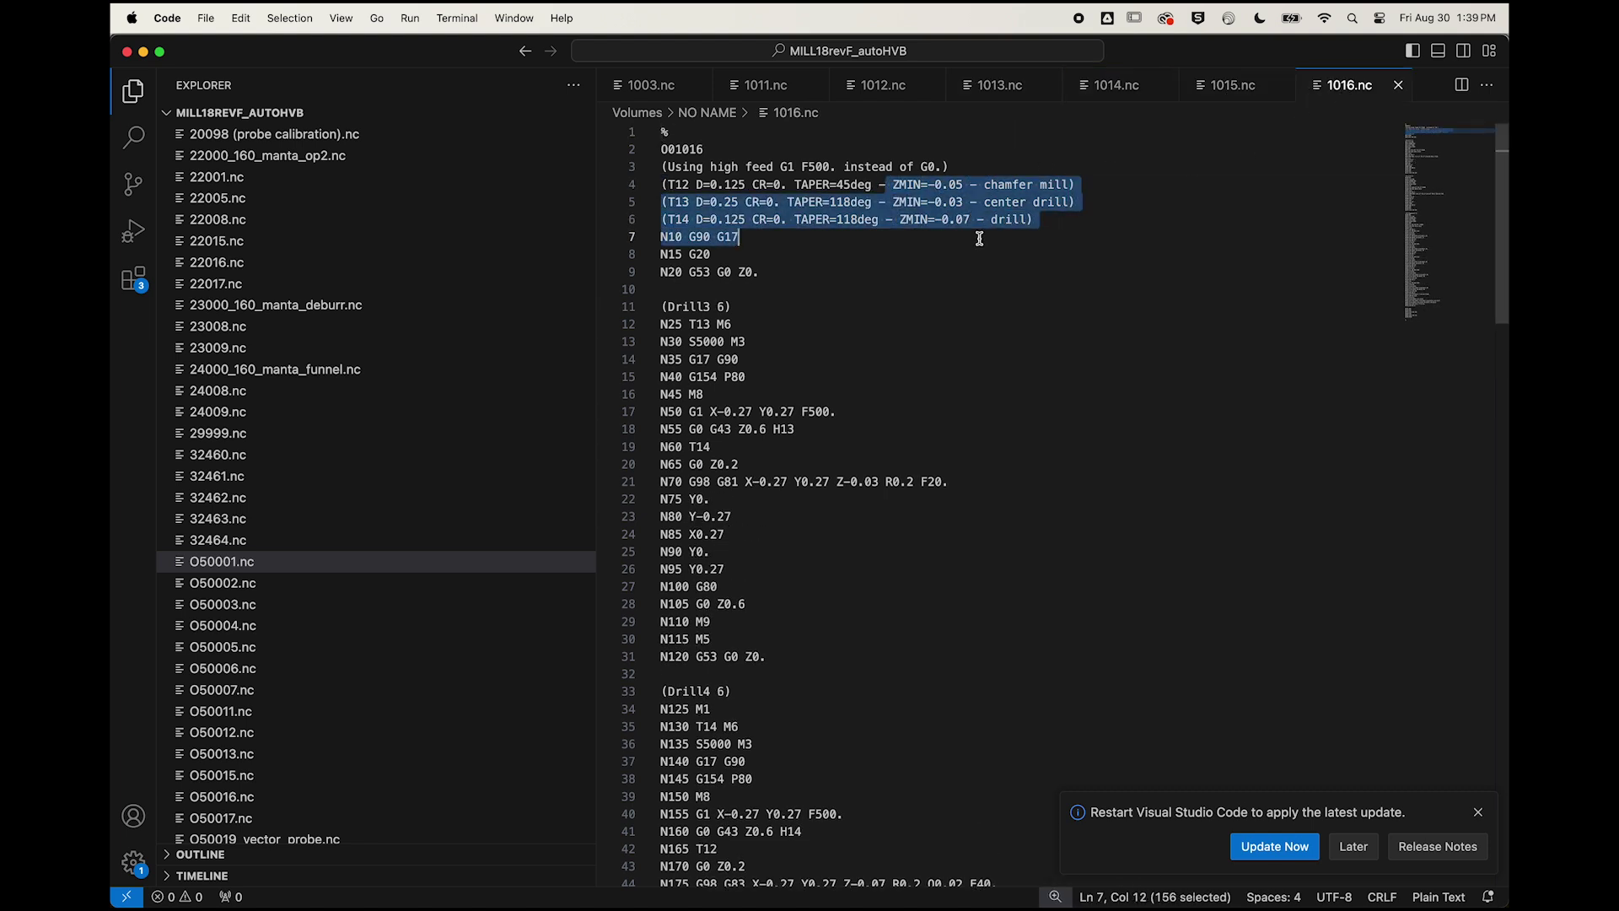
pyautogui.moveTo(674, 184); pyautogui.dragTo(702, 224)
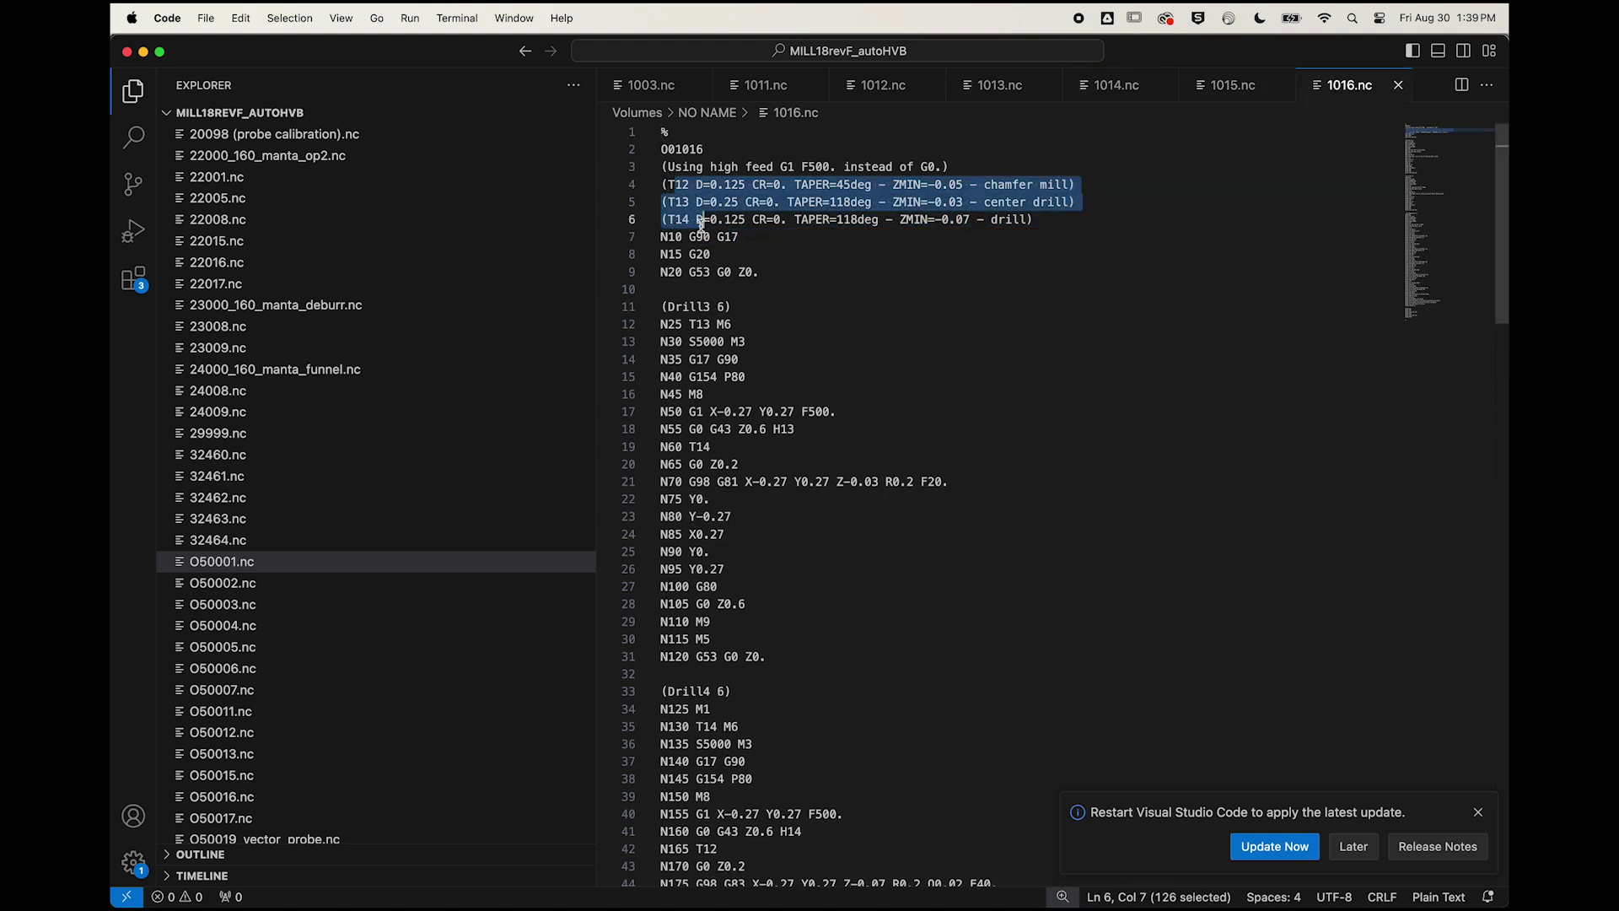
# Step: Go back through the programs from 1015.nc to 1011.nc and compare their tool headers and drilling coordinates
pyautogui.click(1232, 81)
pyautogui.click(1108, 87)
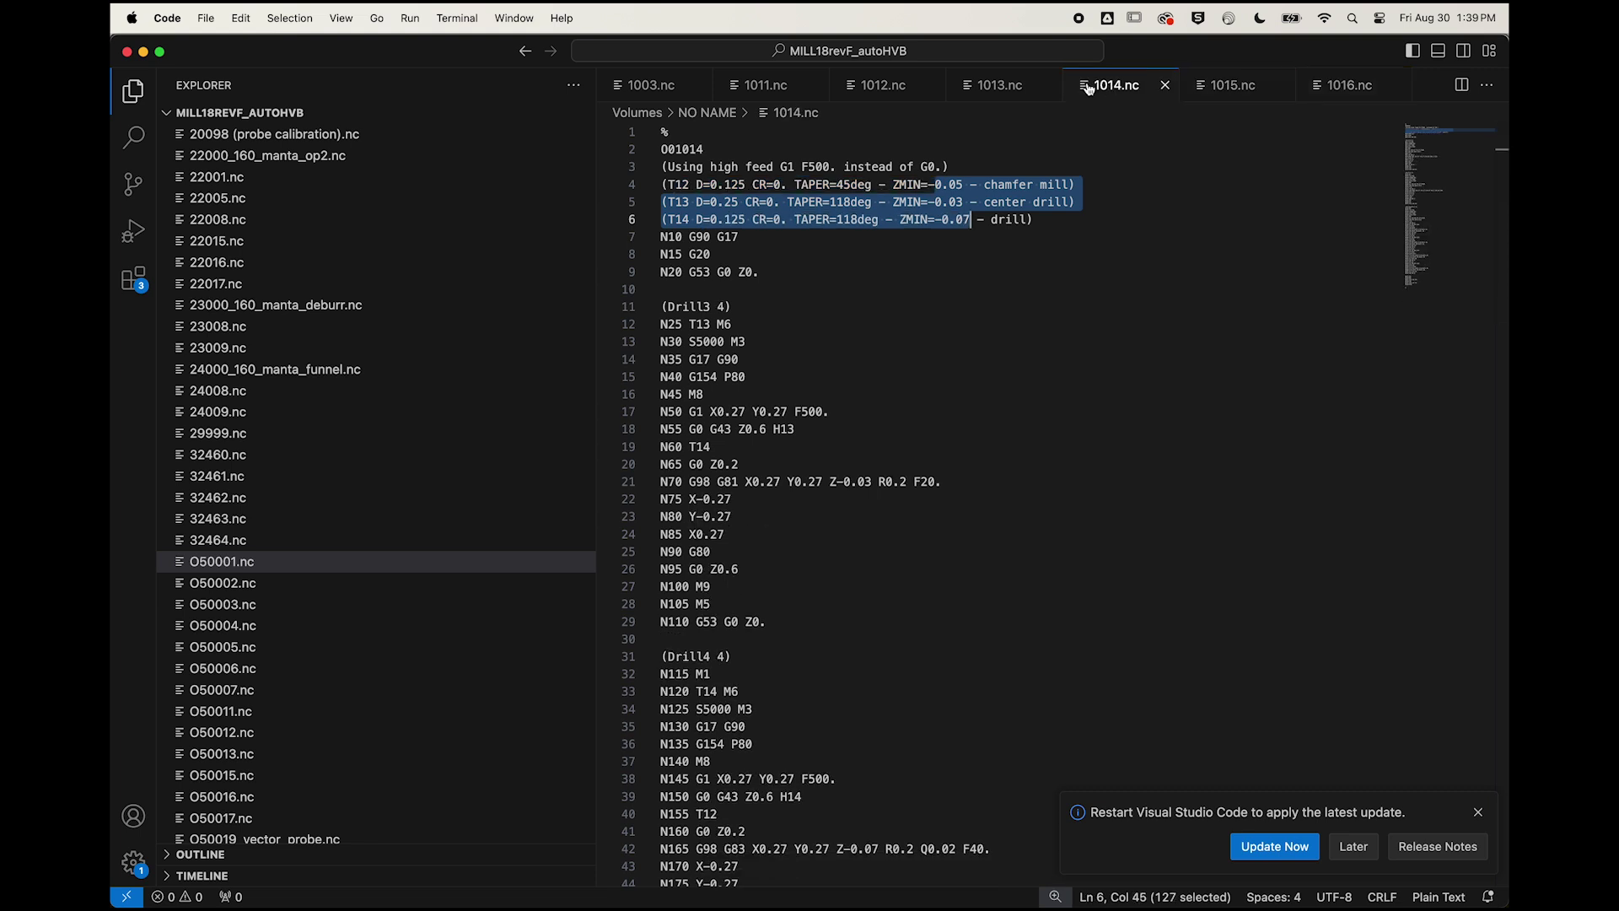
pyautogui.click(1012, 87)
pyautogui.click(889, 88)
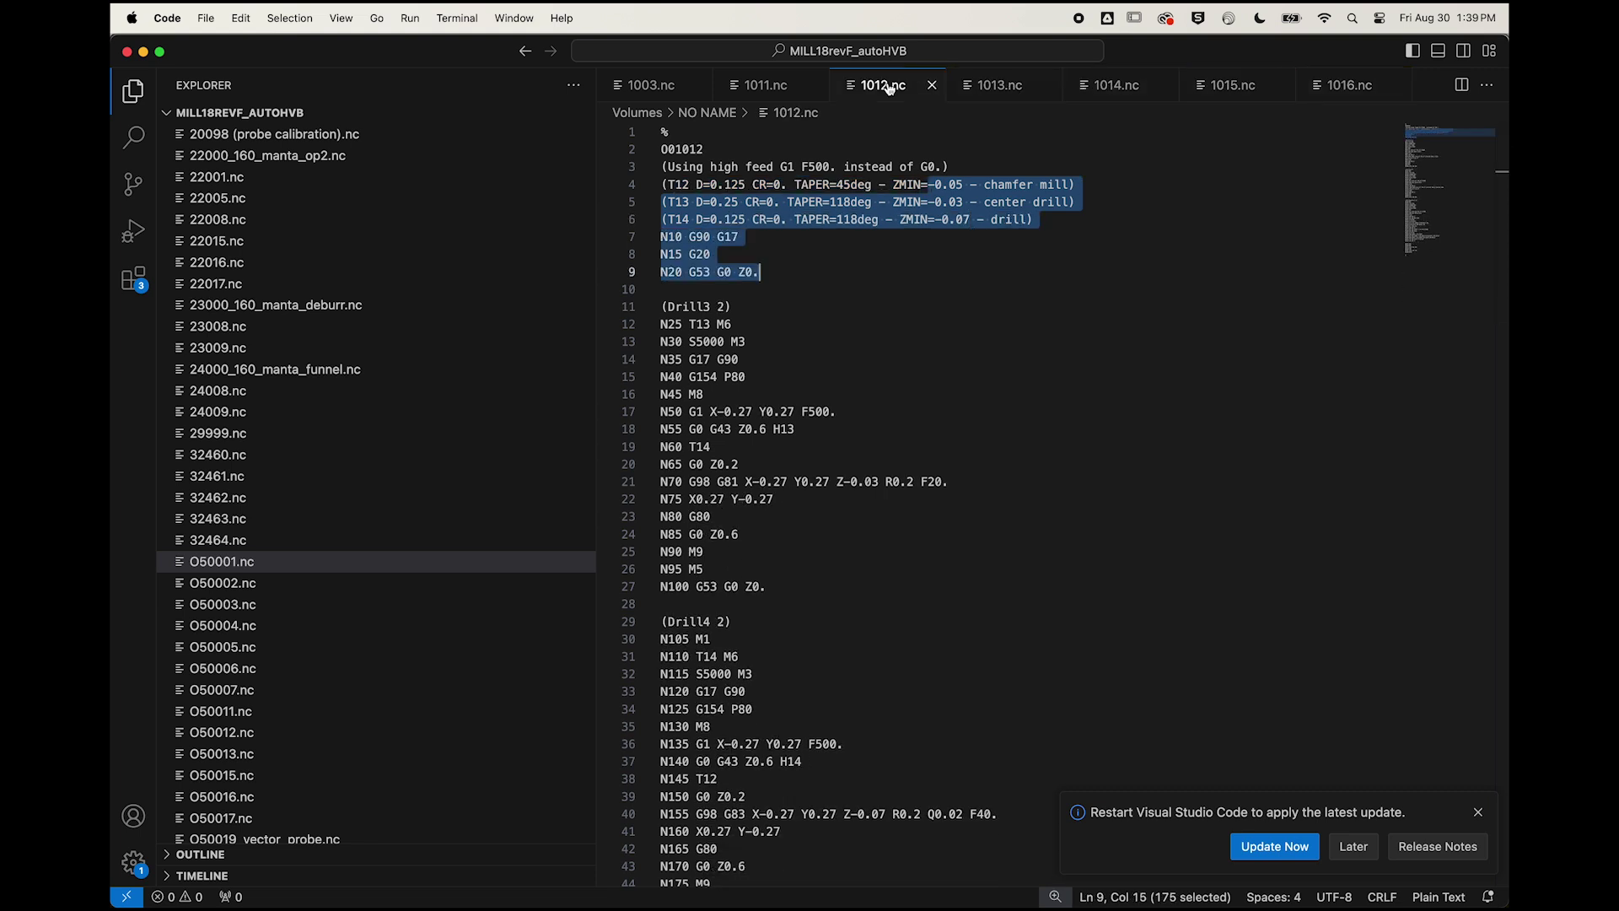
pyautogui.click(778, 88)
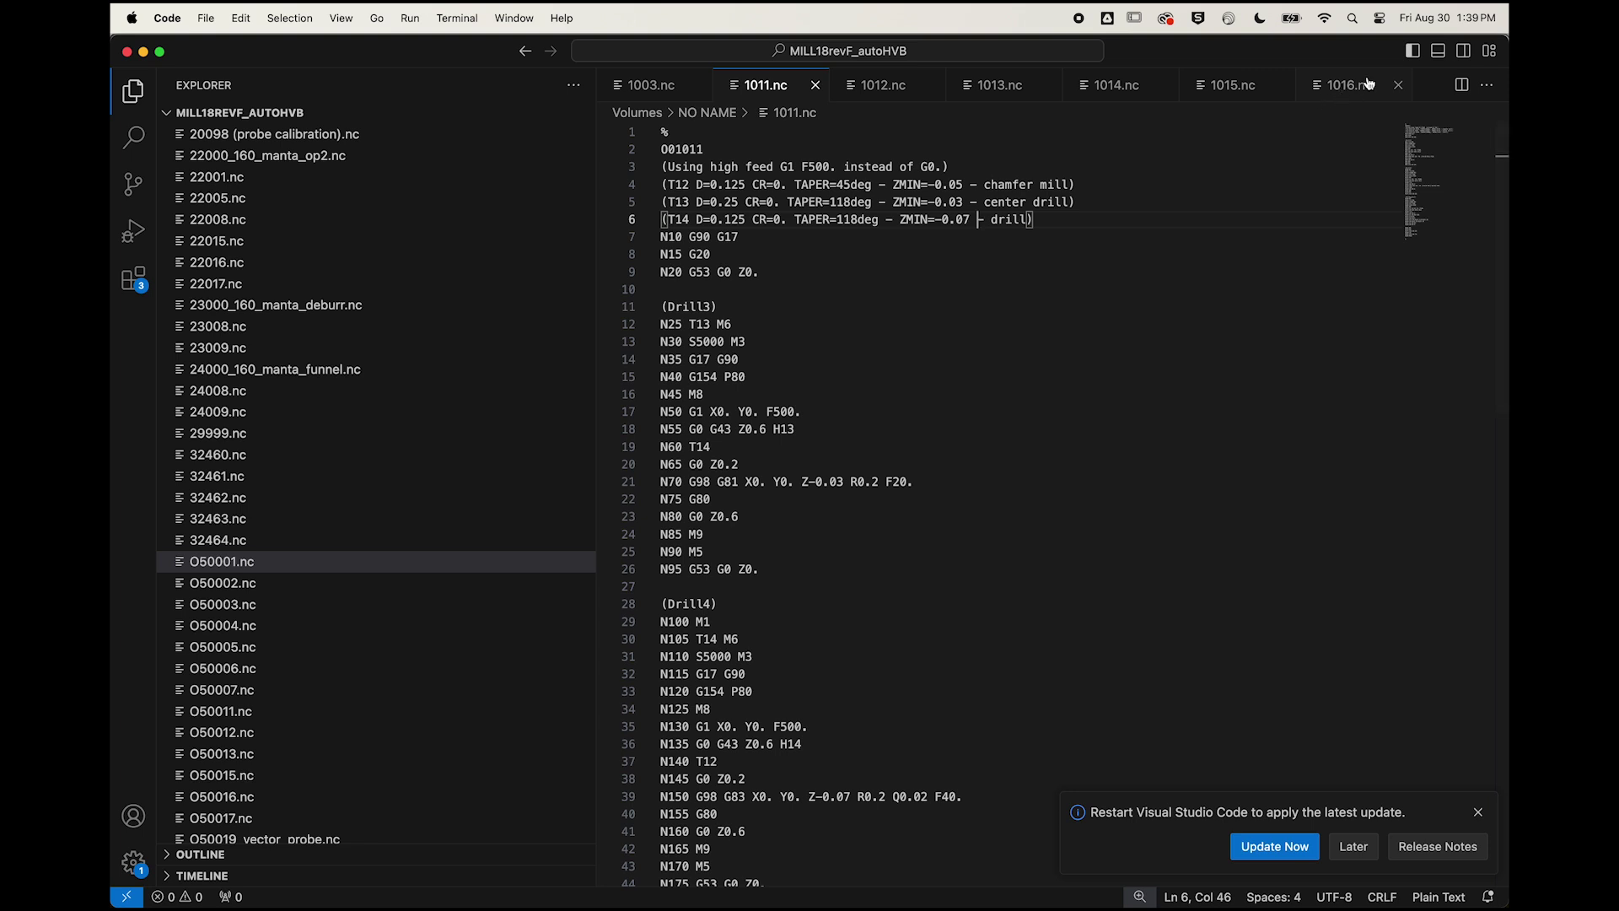
# Step: Close the 1011.nc and 1012.nc files
pyautogui.click(817, 85)
pyautogui.click(817, 85)
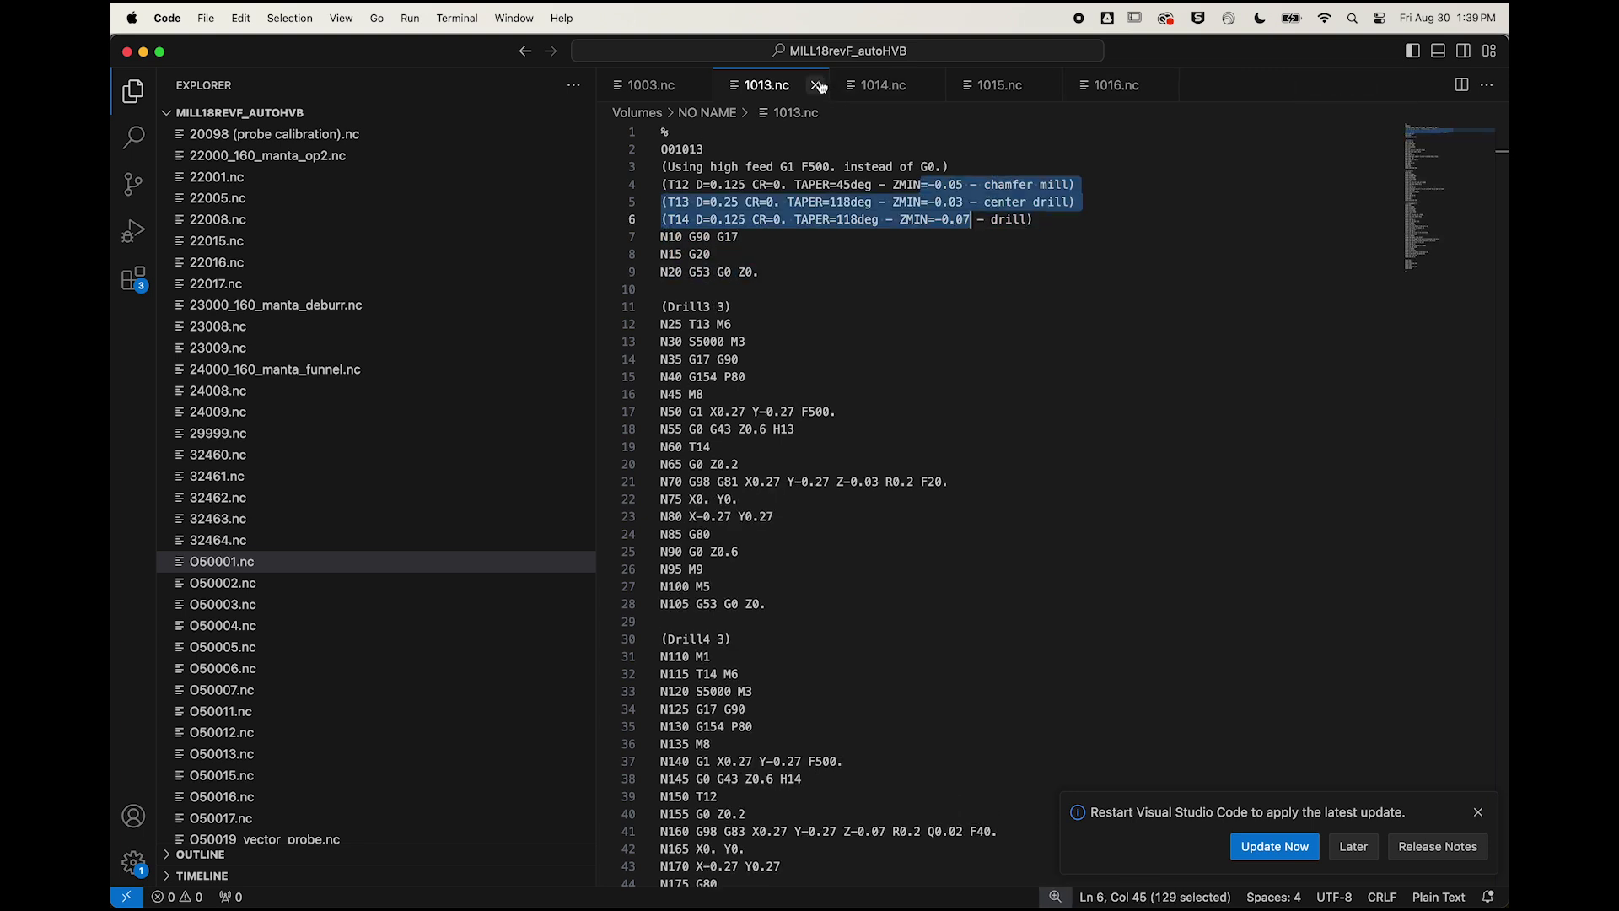